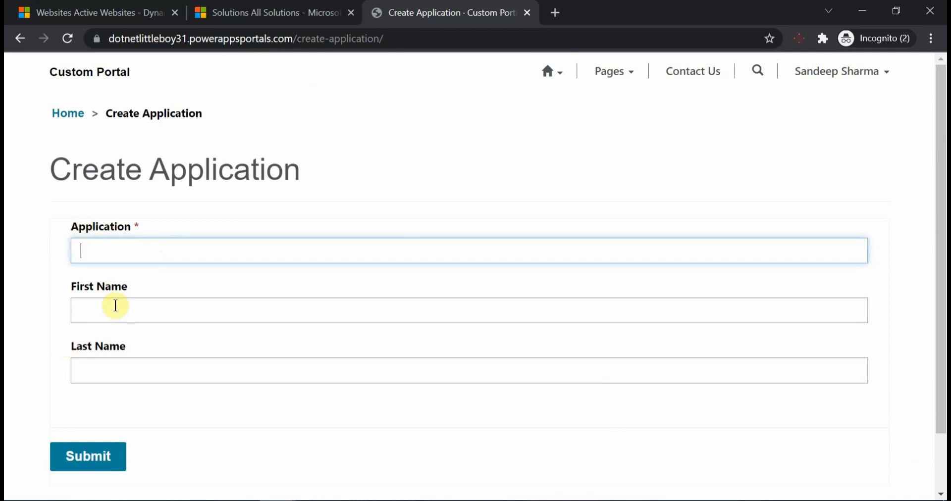
Check which page links the home menu offers on the portal's Create Application page
click(551, 73)
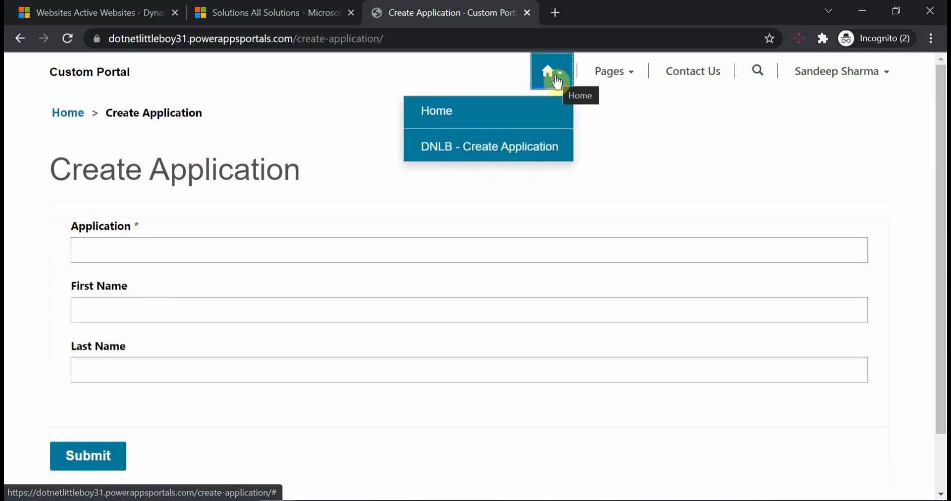
click(272, 170)
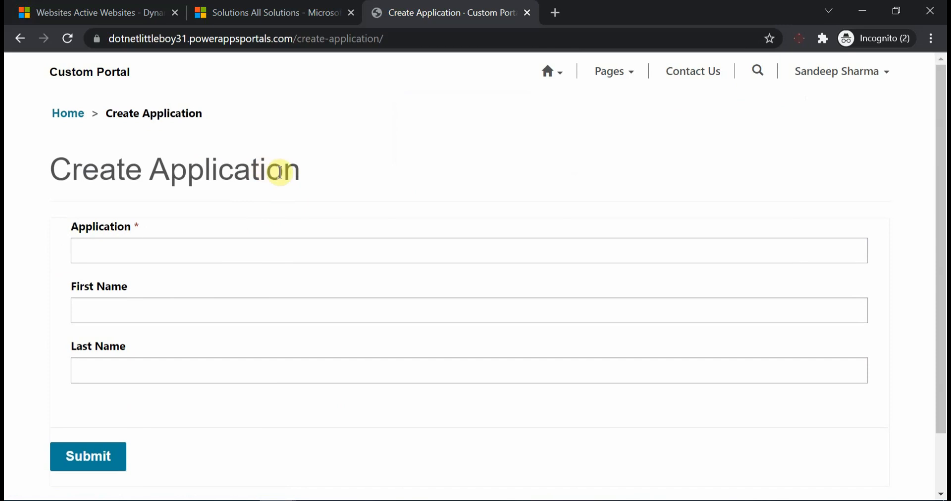
Switch to Portal Management in Dynamics 365, look through the published apps, and close the app list
click(108, 18)
click(217, 75)
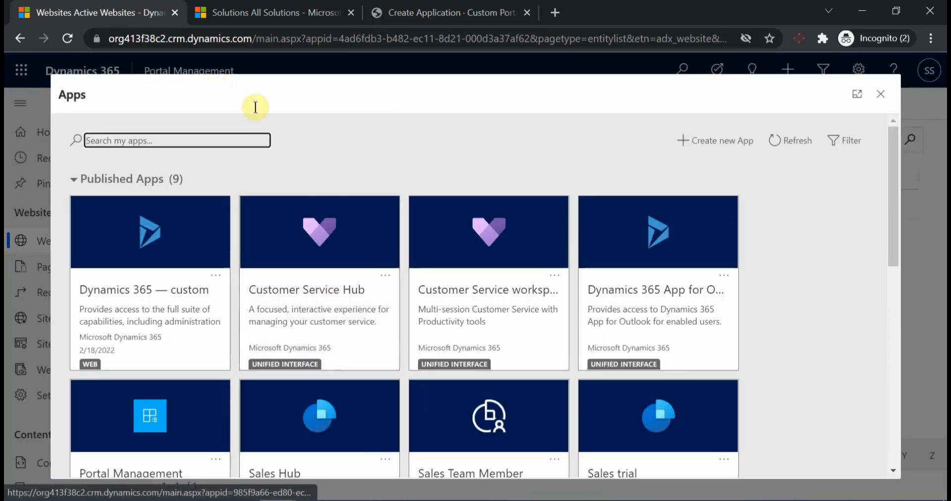
scroll(452, 297, down, 4)
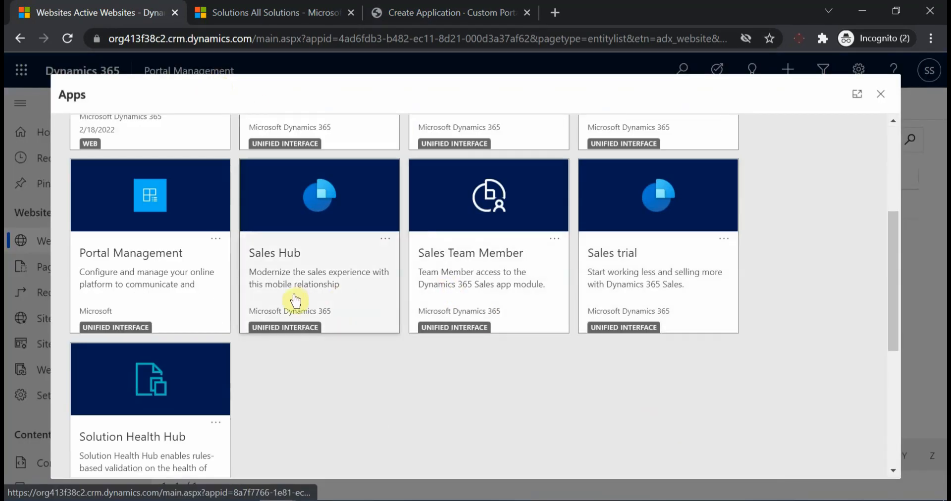
scroll(158, 297, up, 4)
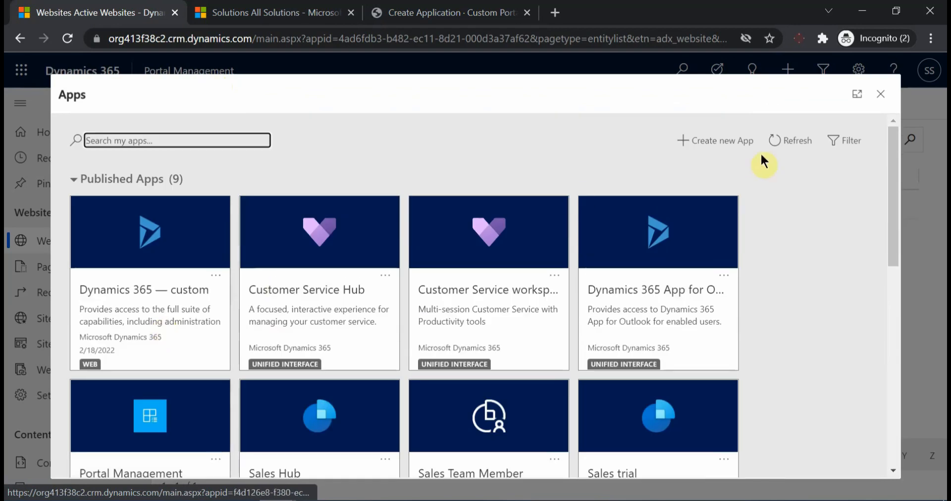
click(881, 95)
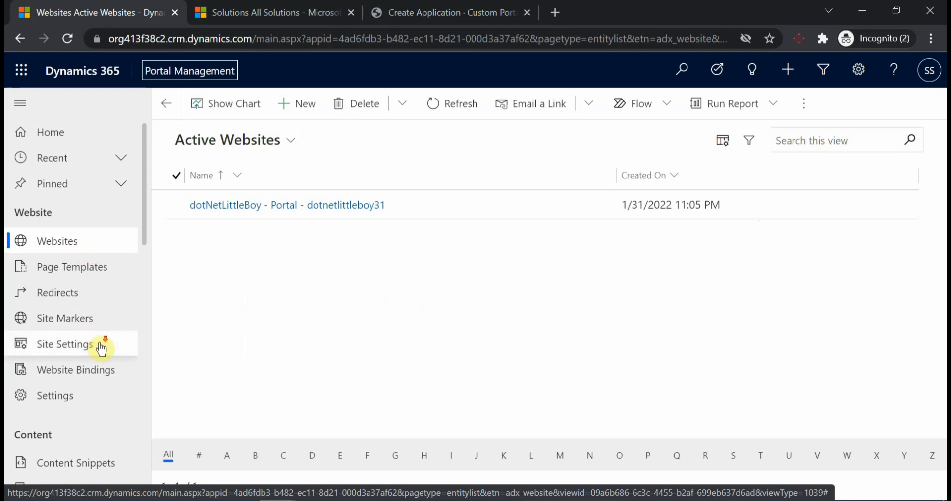
Open the DNLB - Application (Web Template) record from the web templates list, widening the Name column to read the full names
scroll(102, 350, down, 5)
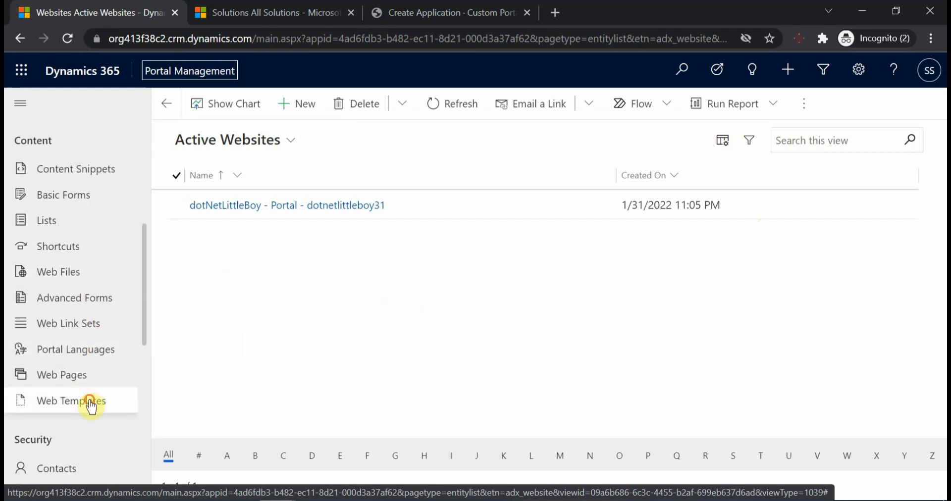
click(91, 405)
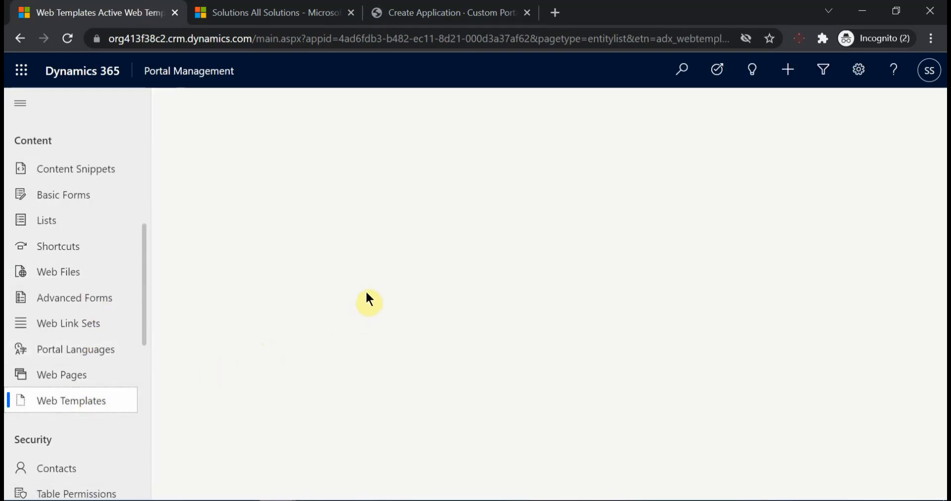
scroll(239, 354, down, 4)
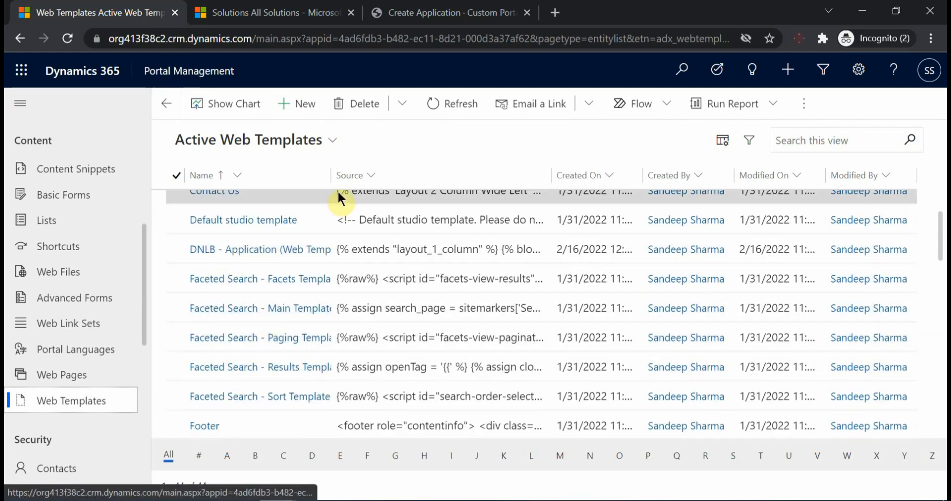
drag(330, 175, 401, 174)
click(332, 252)
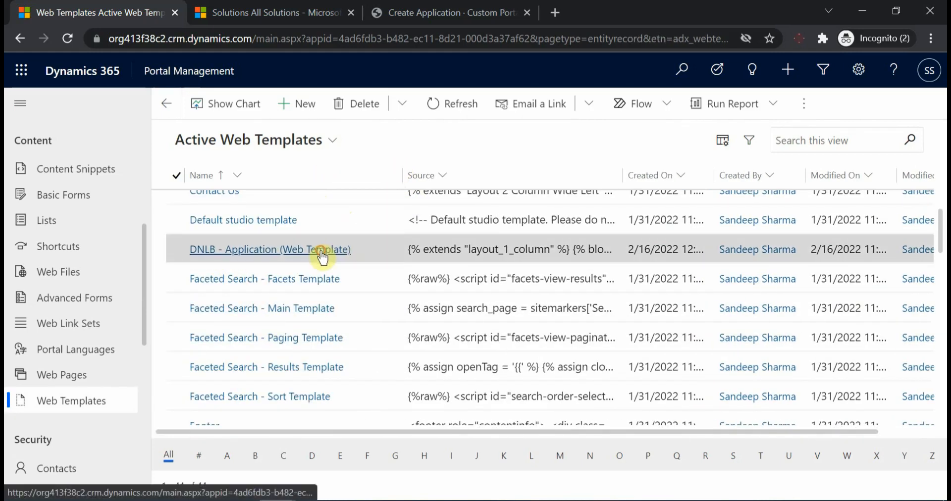
Open DNLB - Application (Page Template) from the page templates related to this web template
click(245, 188)
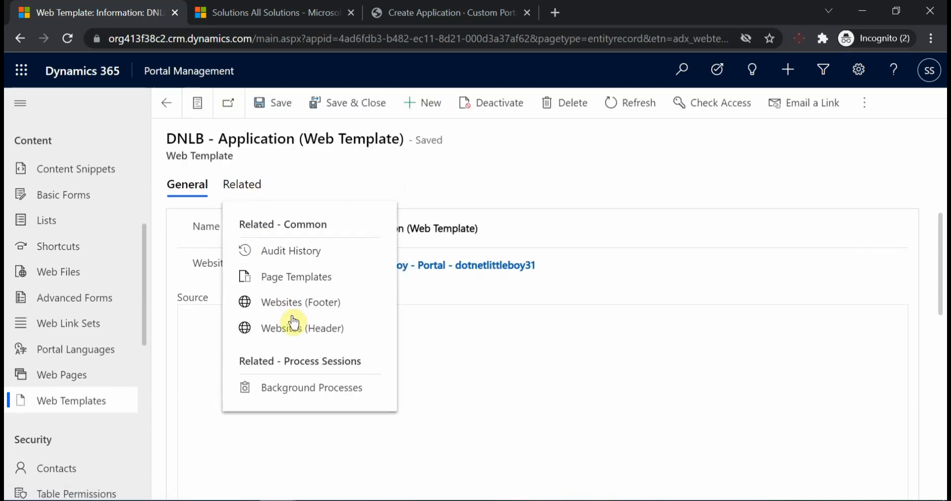
click(301, 279)
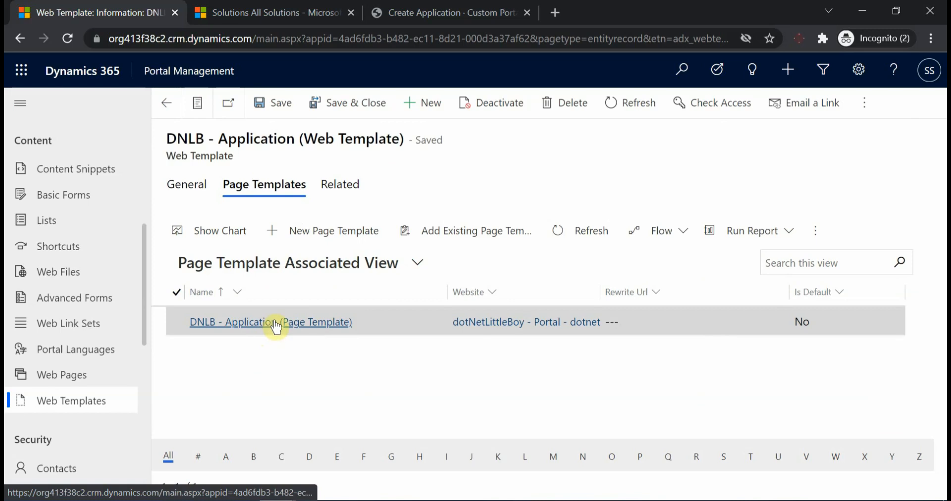
click(276, 324)
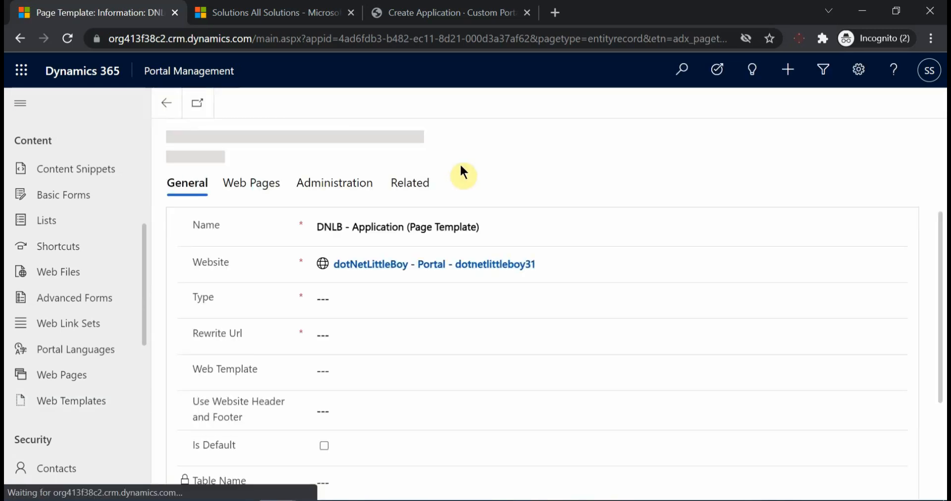
Open the page template's DNLB - Application Create Web Page and review its general settings, basic form and localized content
click(253, 195)
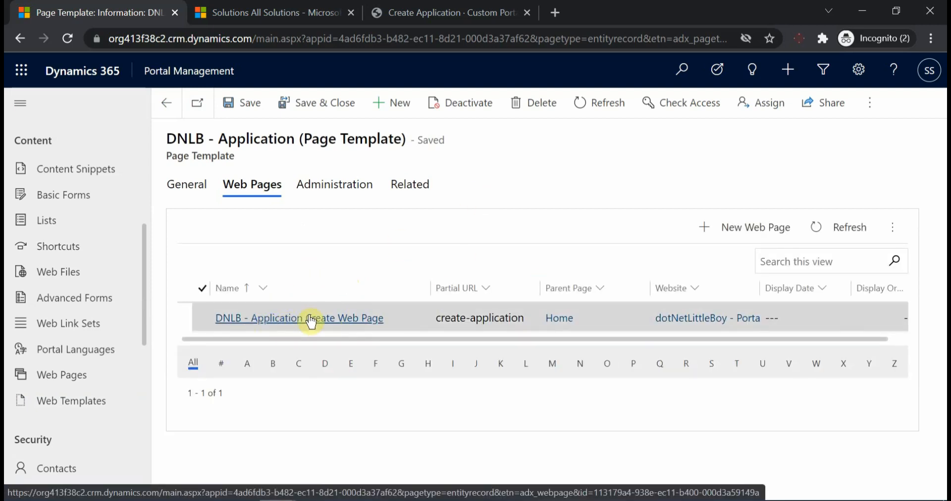
click(309, 321)
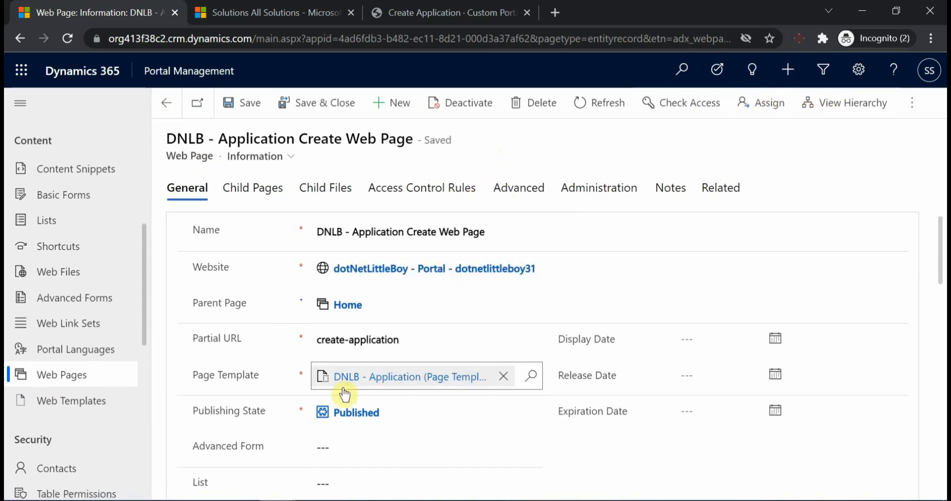
scroll(365, 403, down, 8)
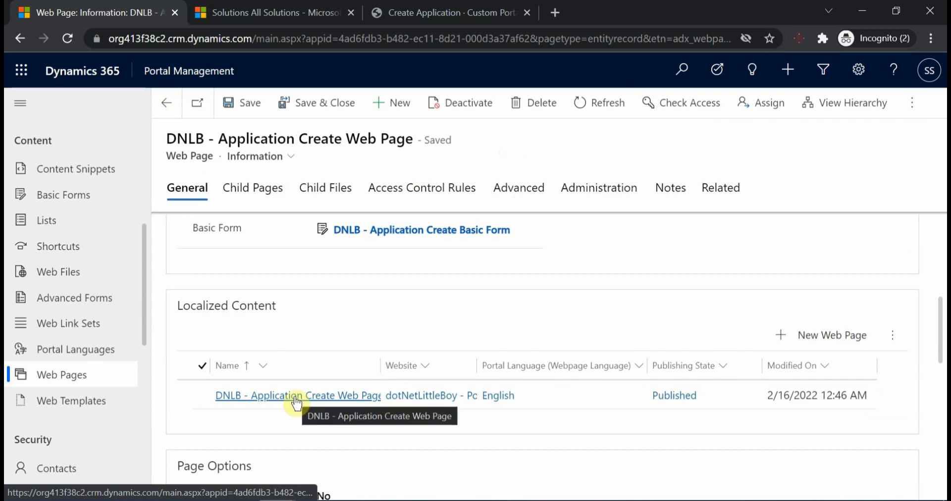
Examine the active table permissions under Security, widening the Name column to show the full permission names
scroll(132, 344, down, 1)
scroll(119, 347, down, 3)
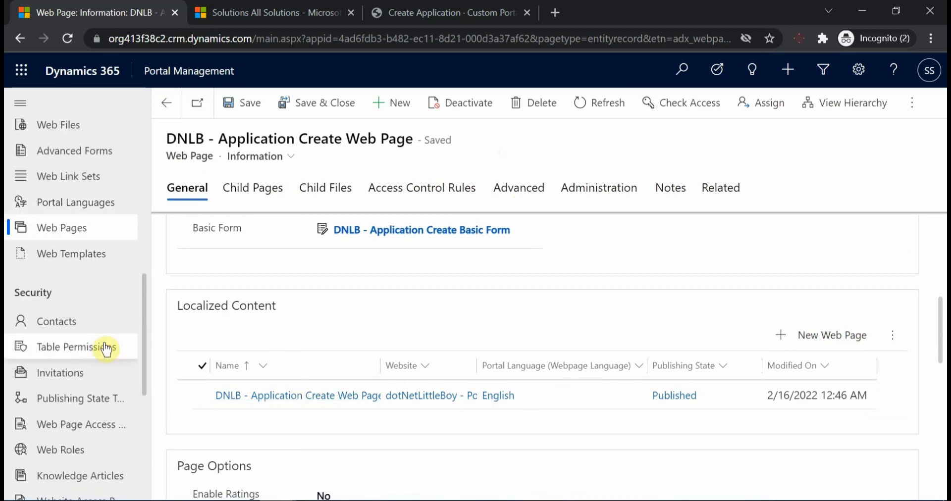
scroll(89, 352, down, 3)
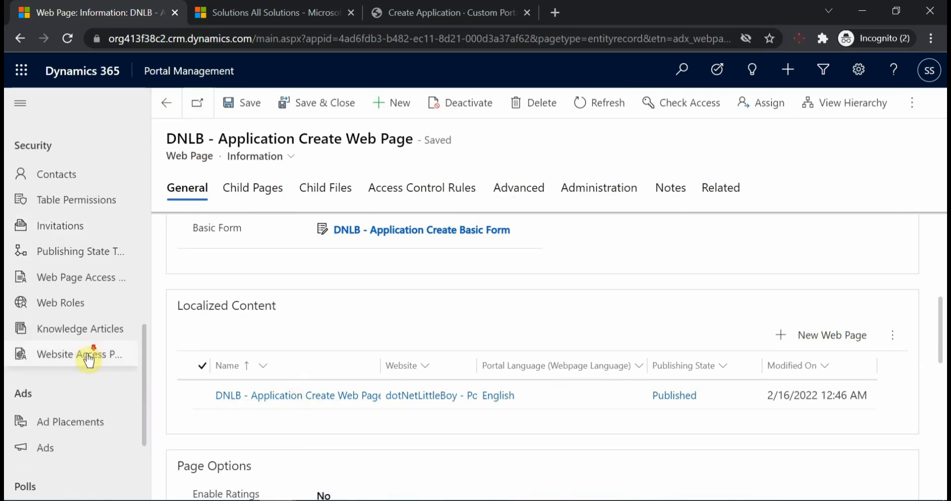
click(74, 212)
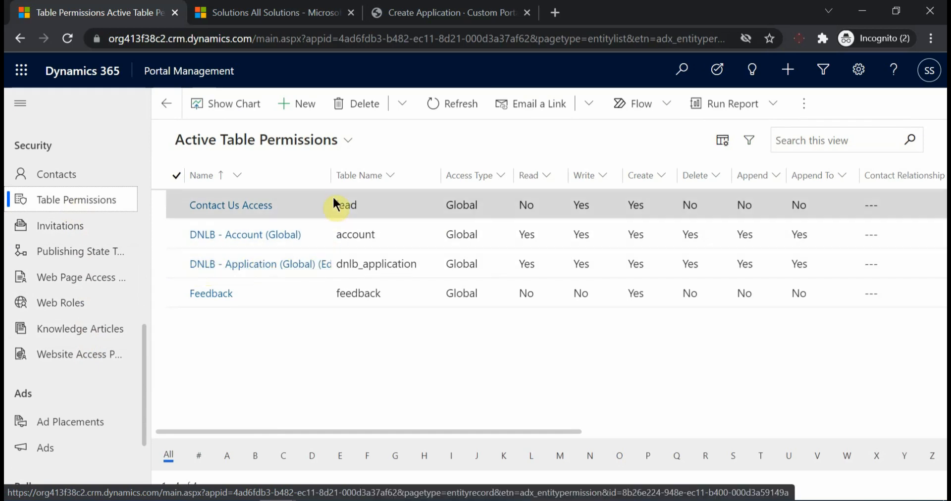
drag(329, 175, 386, 182)
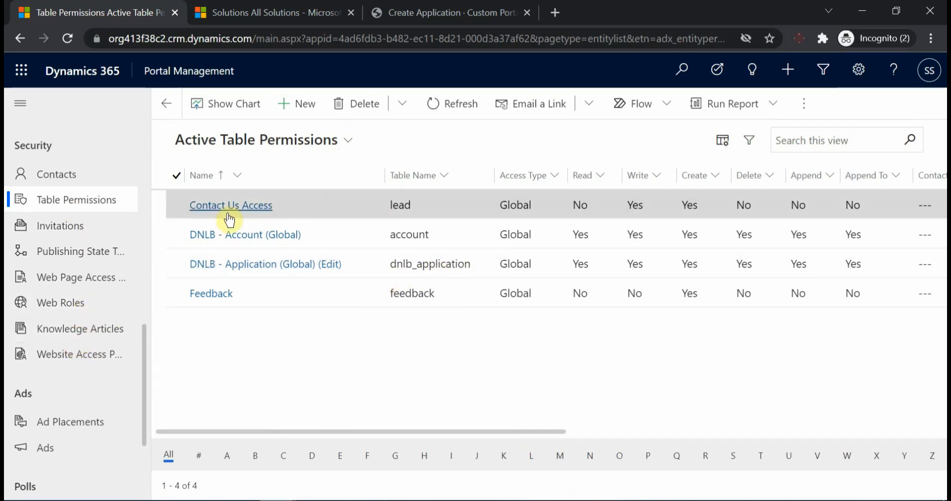
Open the DNLB - Super User web role and view its related table permissions
click(76, 304)
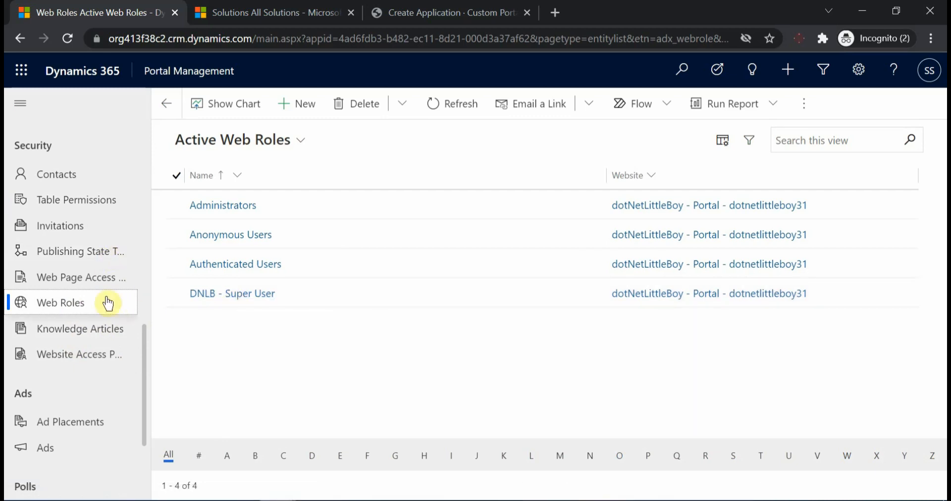
click(245, 294)
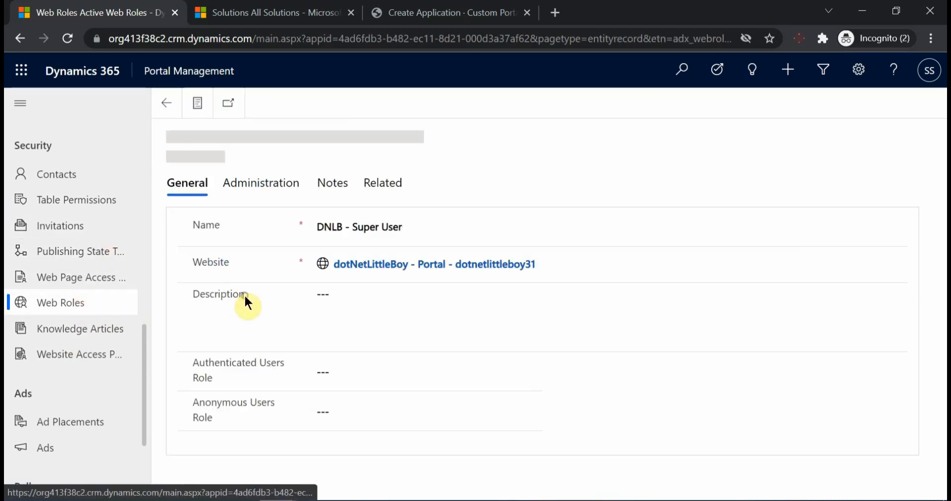
click(384, 188)
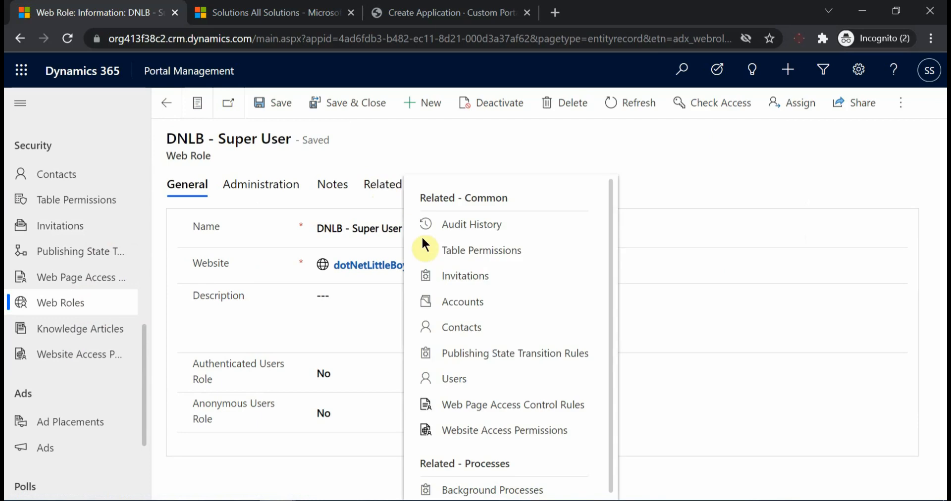
click(464, 255)
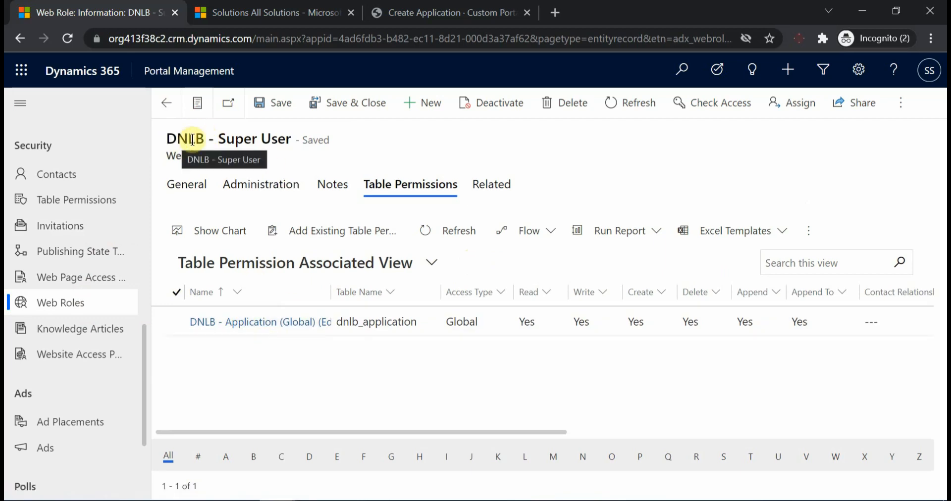
Switch to the dotnetlittleboy.customization solution window and open the Application entity's DNLB - Application Create Form to inspect its fields
click(420, 14)
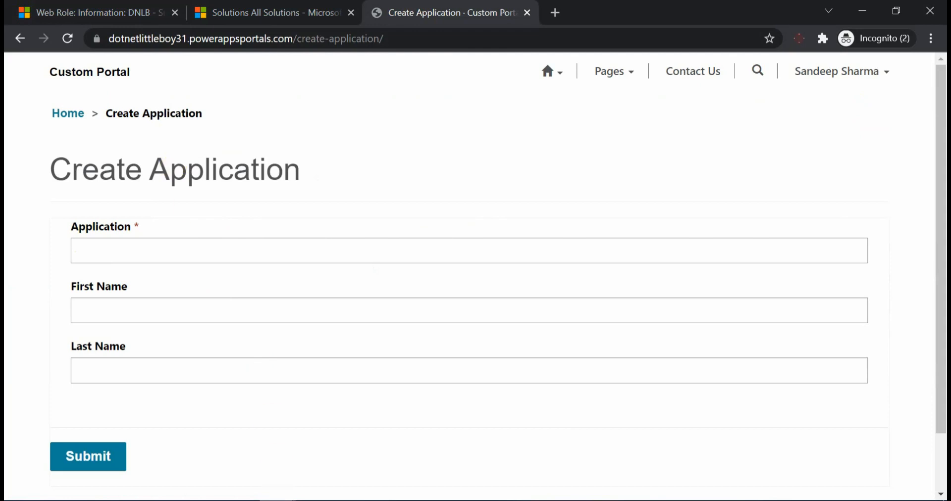
mouse_move(290, 498)
click(350, 461)
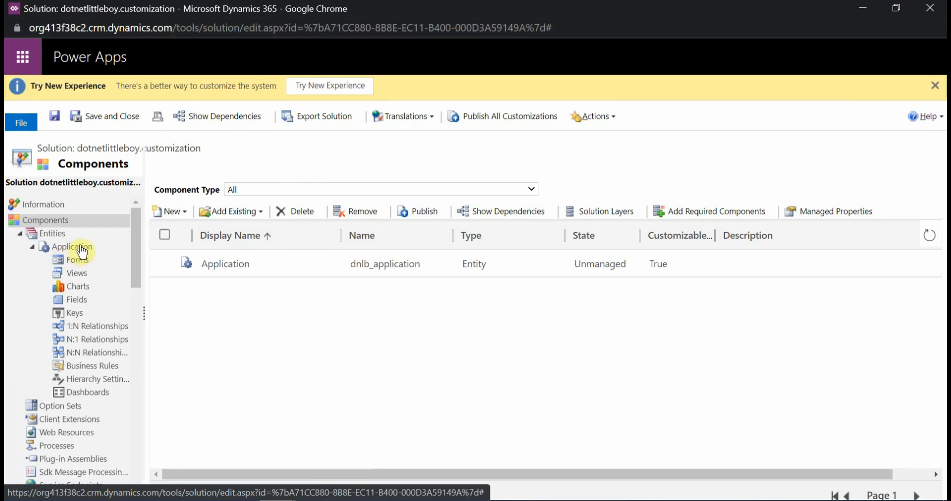
click(80, 265)
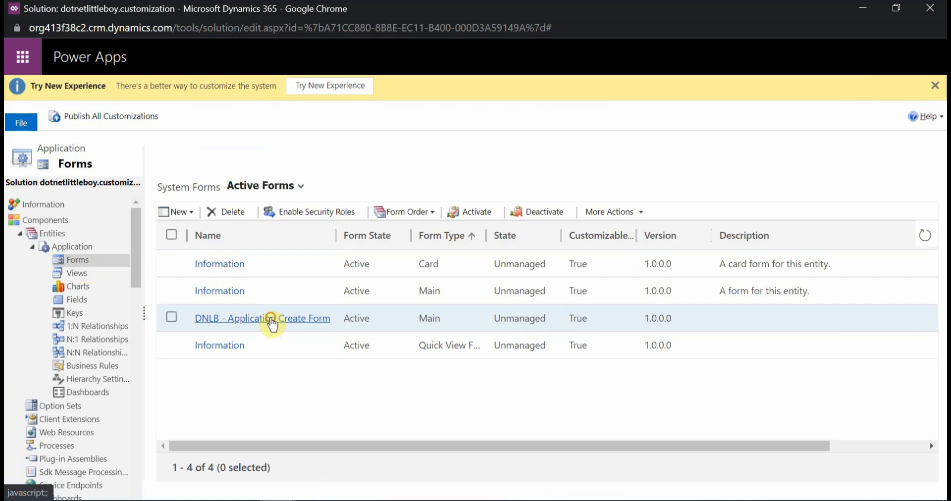
click(272, 320)
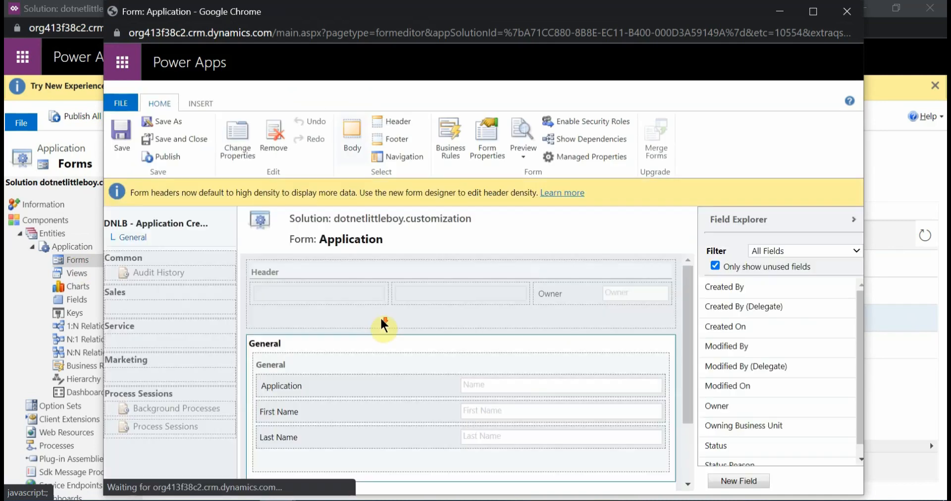
scroll(416, 347, down, 2)
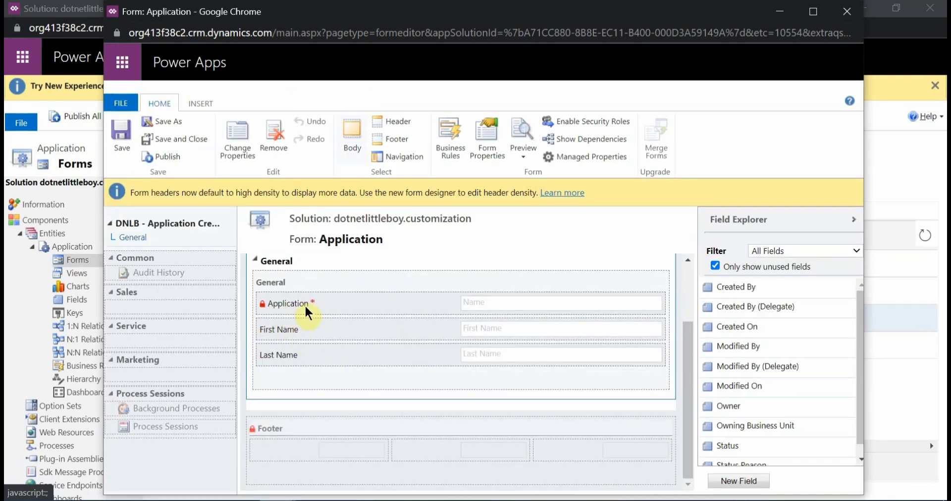
Compare the form's fields with the portal's Create Application page, and close the form editor window
mouse_move(239, 460)
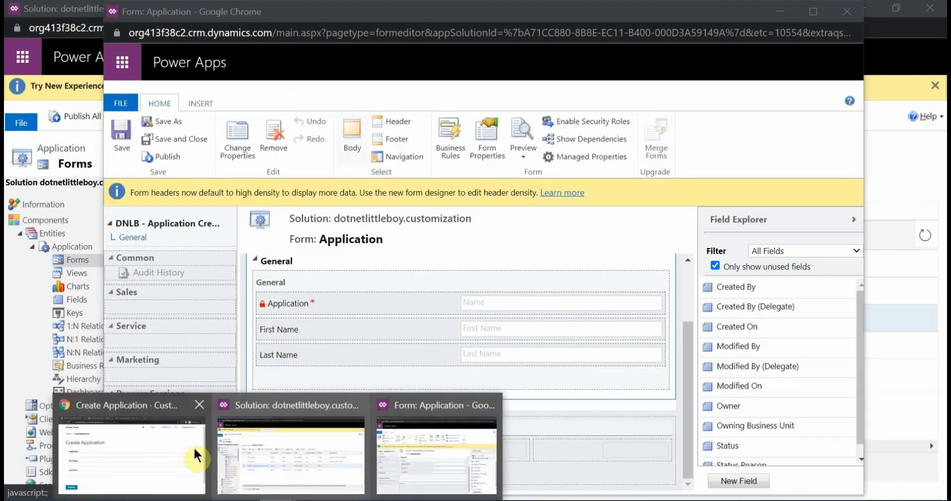
click(221, 384)
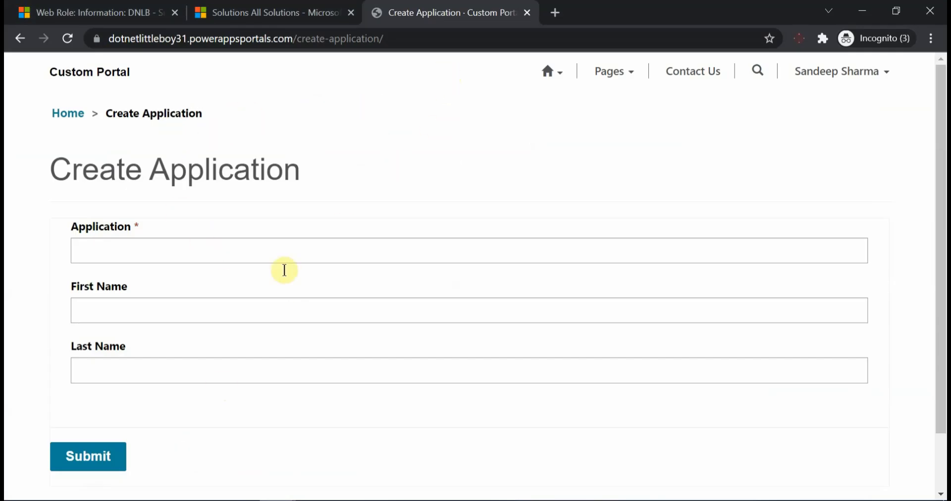
mouse_move(275, 499)
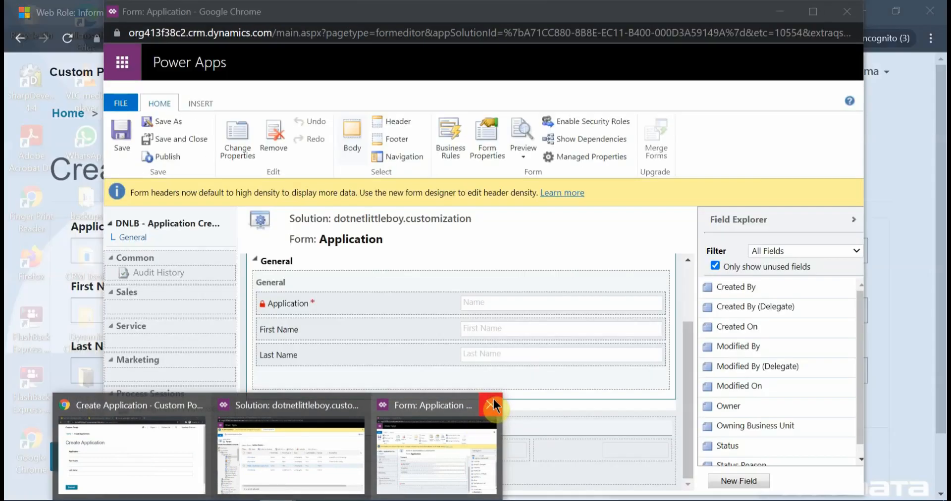
click(493, 405)
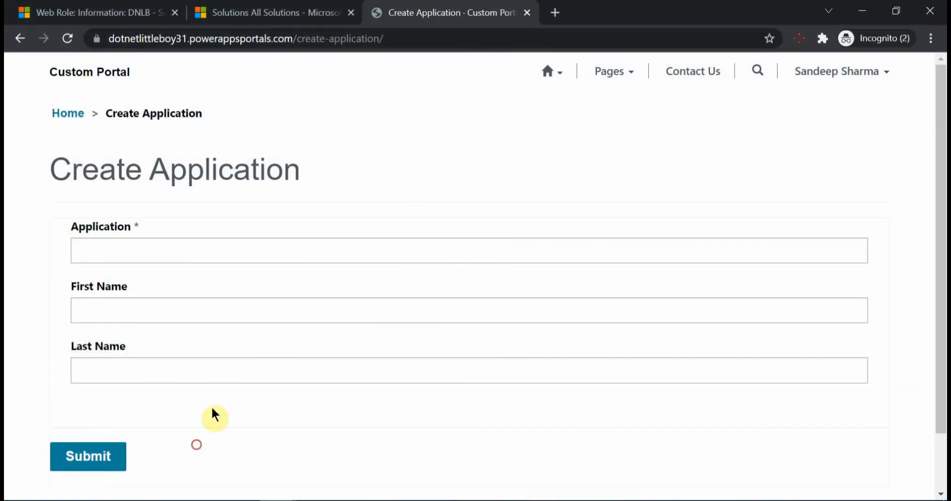
Glance at the web role record, return to the portal's Create Application page, and expand its home menu
click(125, 9)
click(404, 13)
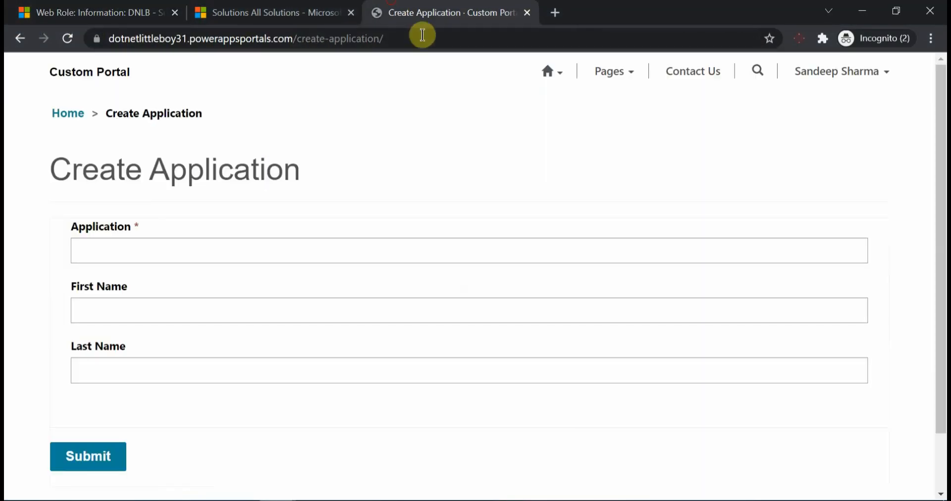
click(547, 73)
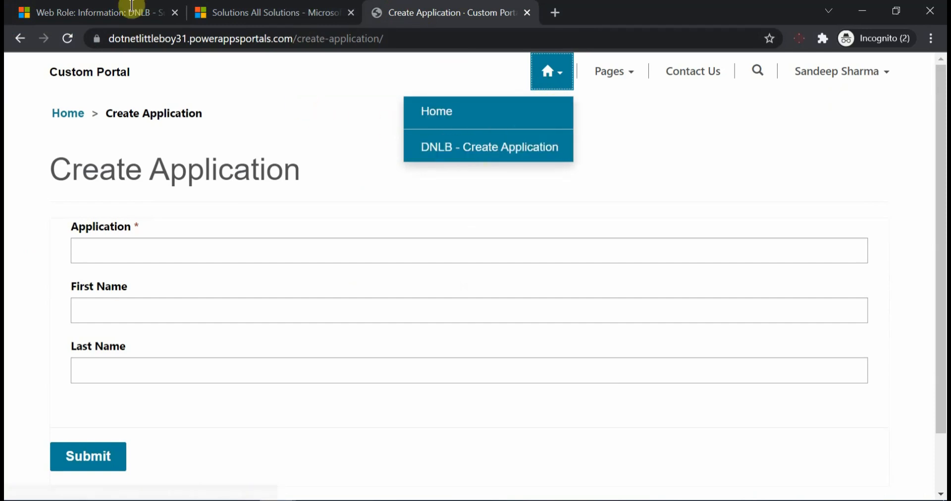
Return to Portal Management, open the Primary Navigation web link set, and compare its links with the portal's home menu
click(119, 12)
scroll(83, 319, up, 3)
click(81, 259)
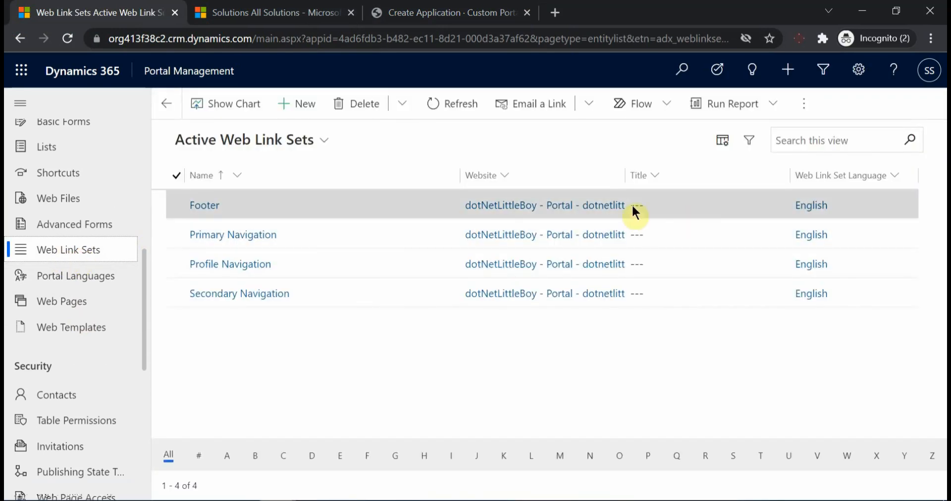
click(225, 236)
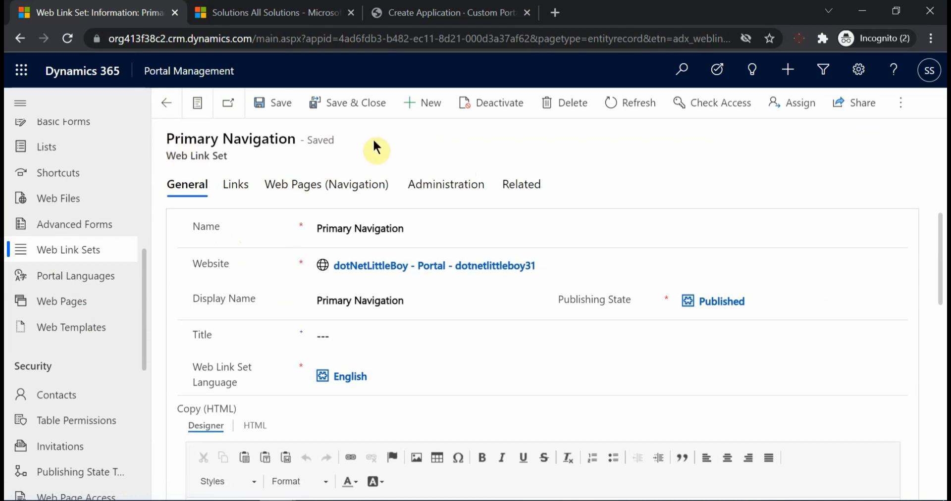
click(233, 197)
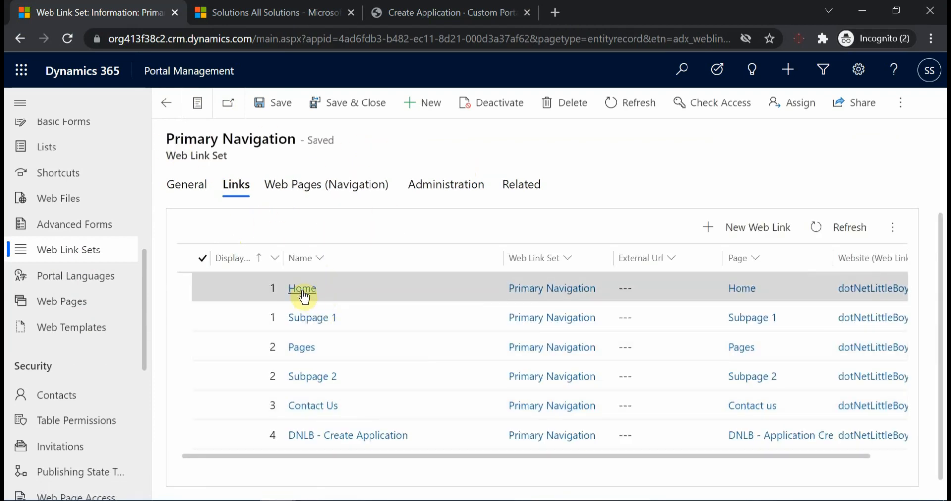
click(424, 14)
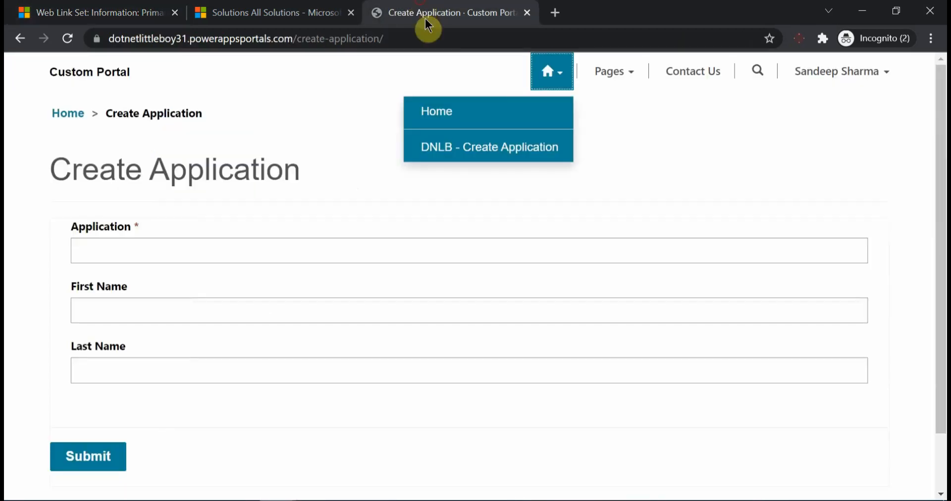
click(124, 9)
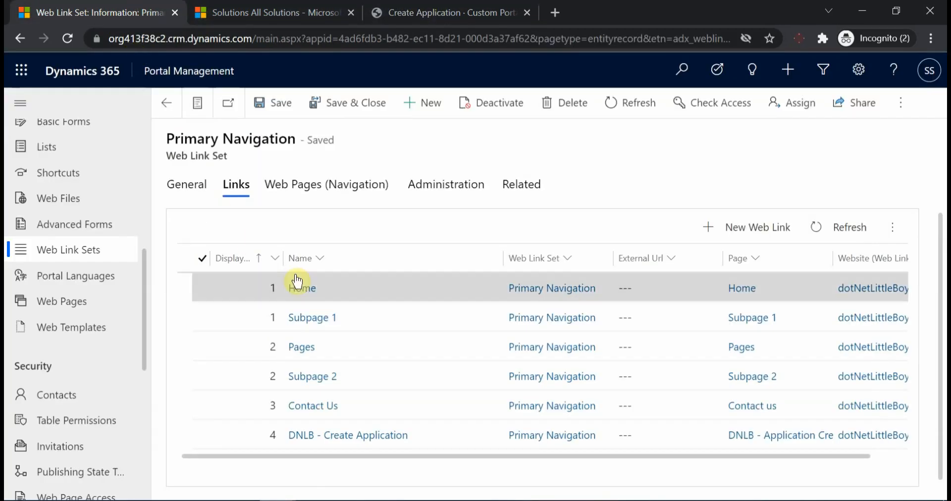
Review the Home web link's child links against the portal's home menu, and open the DNLB - Create Application link
click(303, 290)
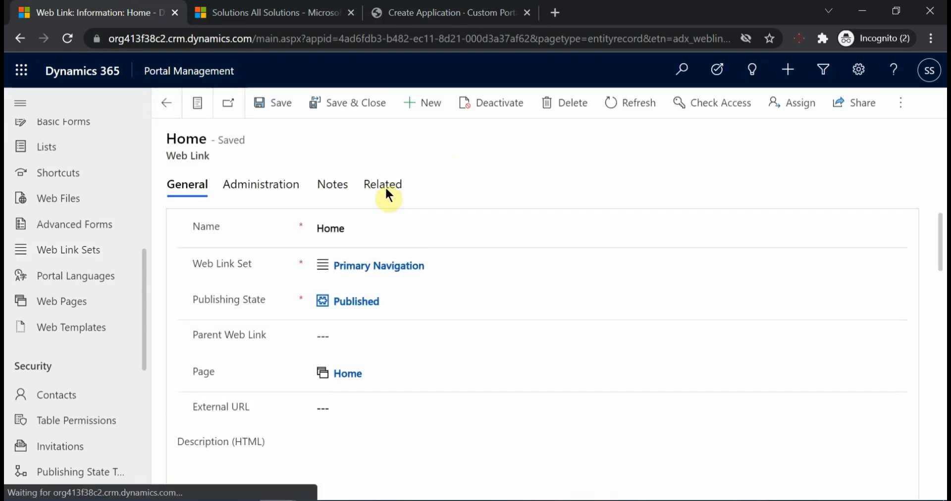
click(383, 184)
click(419, 286)
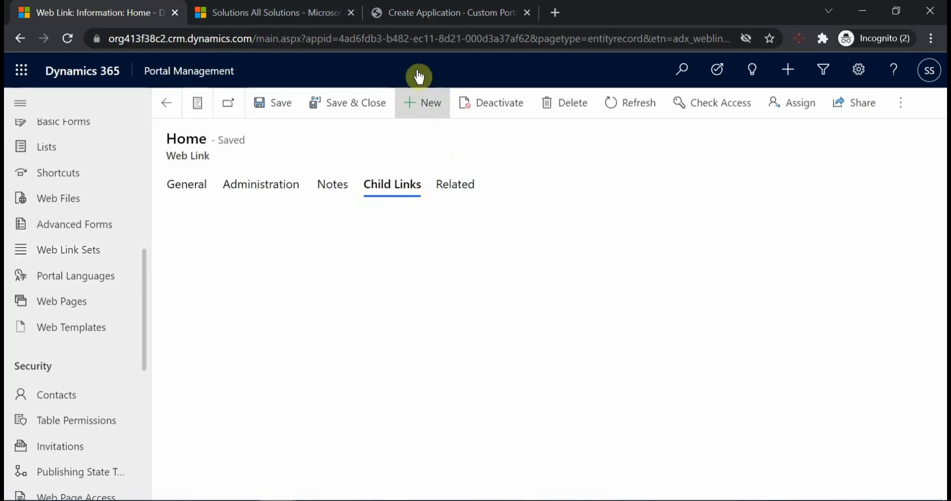
click(424, 15)
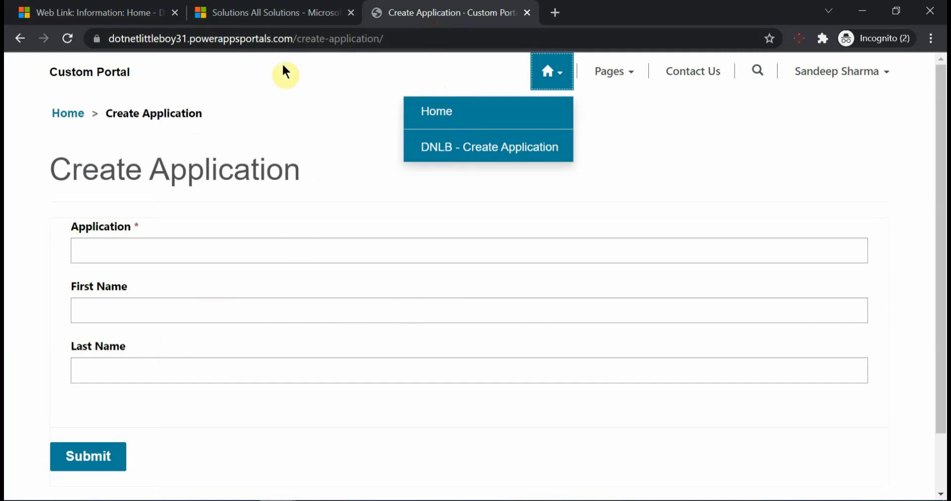
click(62, 14)
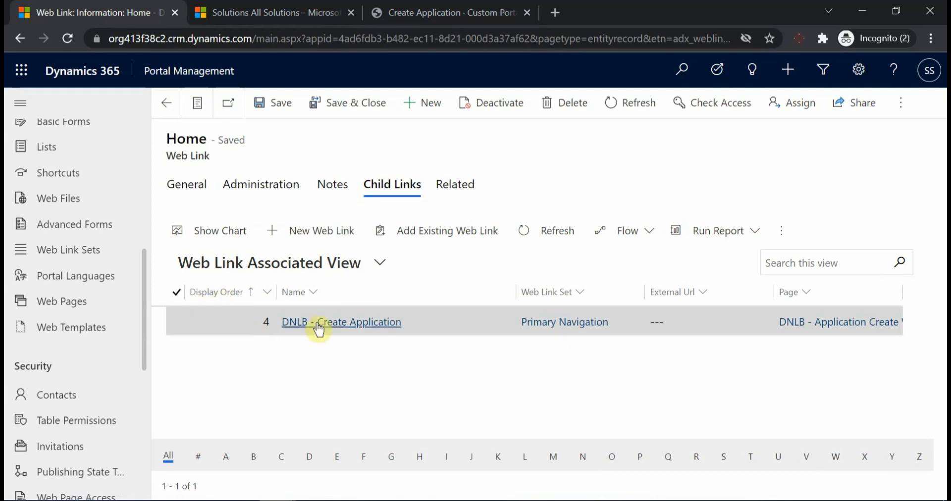
double_click(221, 320)
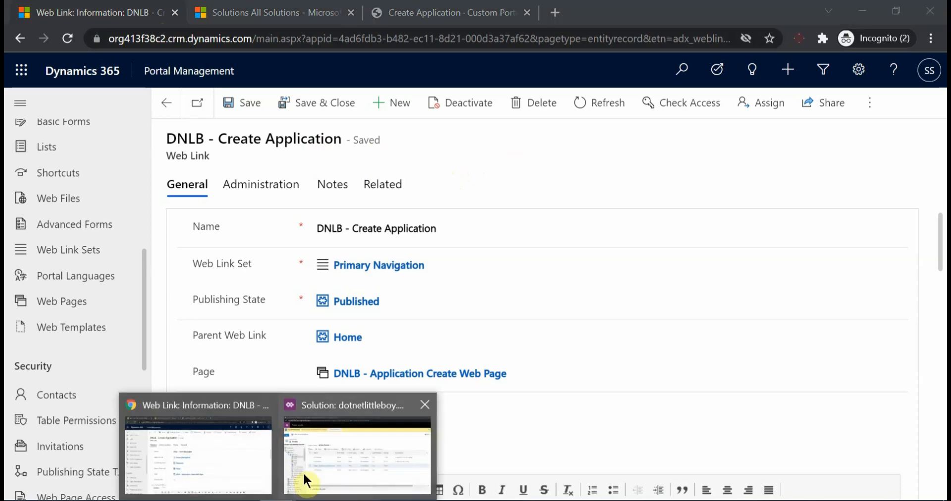
Glance at the dotnetlittleboy.customization solution's Application forms, and switch to the dotnetlittleboy32 Portal Management in Firefox to check its web pages
click(349, 448)
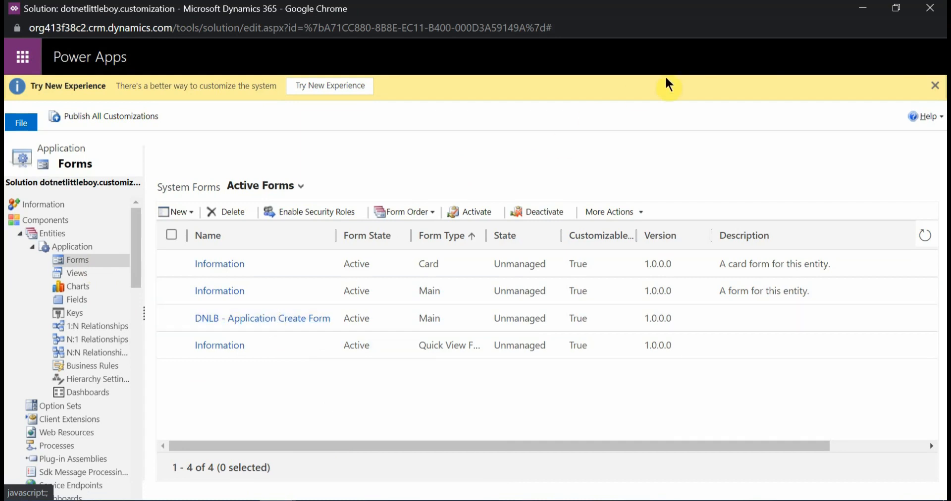
click(861, 9)
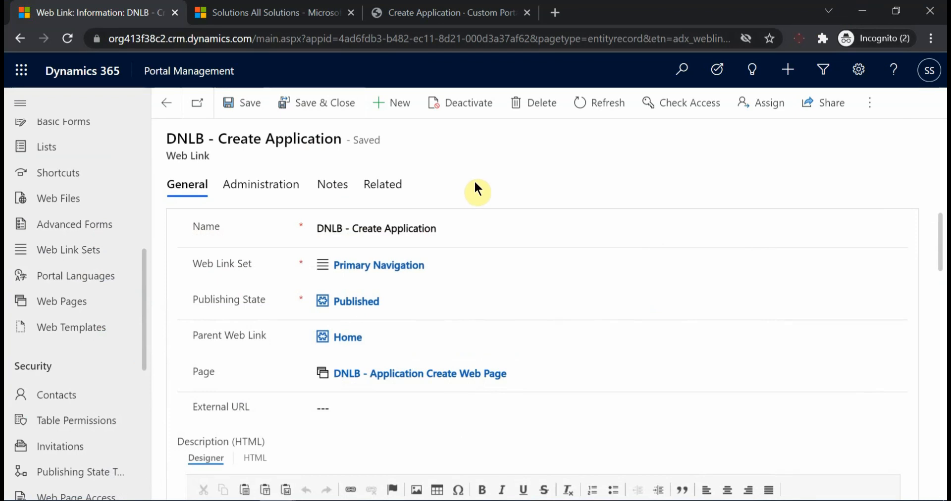
click(315, 500)
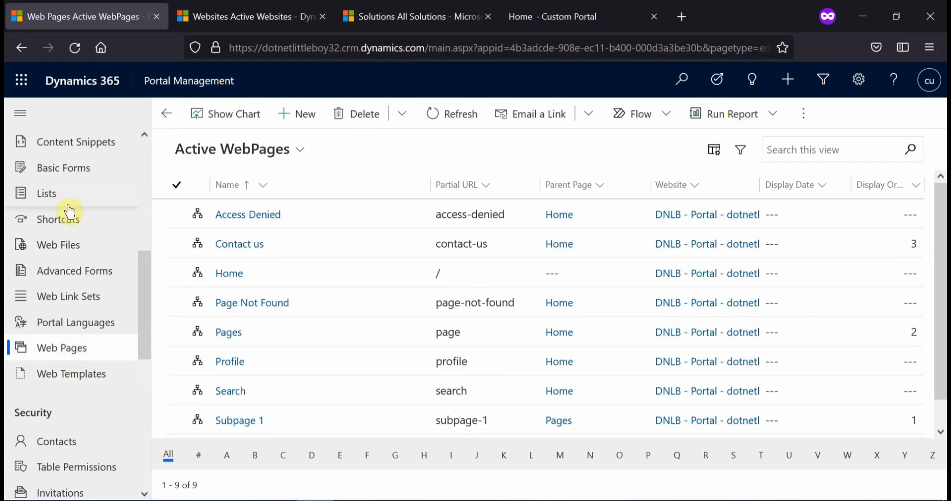
scroll(106, 272, up, 2)
scroll(277, 307, down, 1)
scroll(304, 326, up, 1)
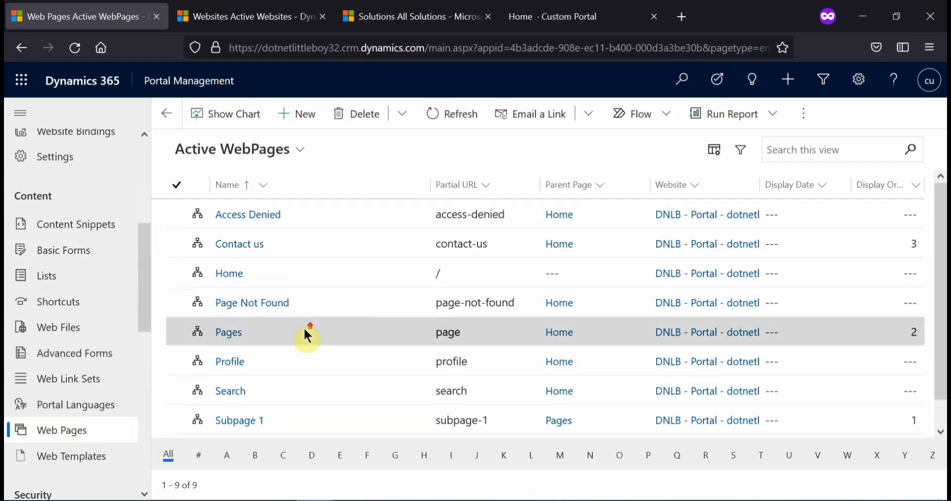
scroll(93, 376, down, 5)
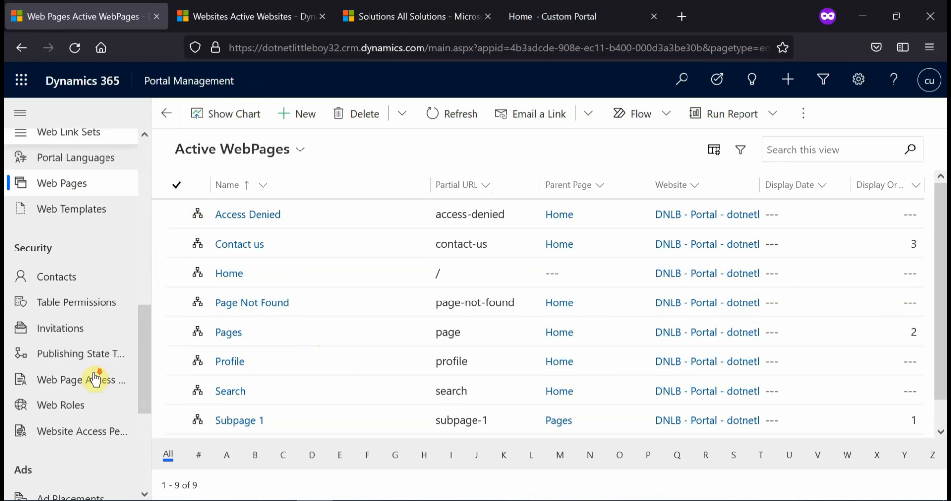
List the active web templates of the dotnetlittleboy32 portal and look through them for custom ones
click(94, 208)
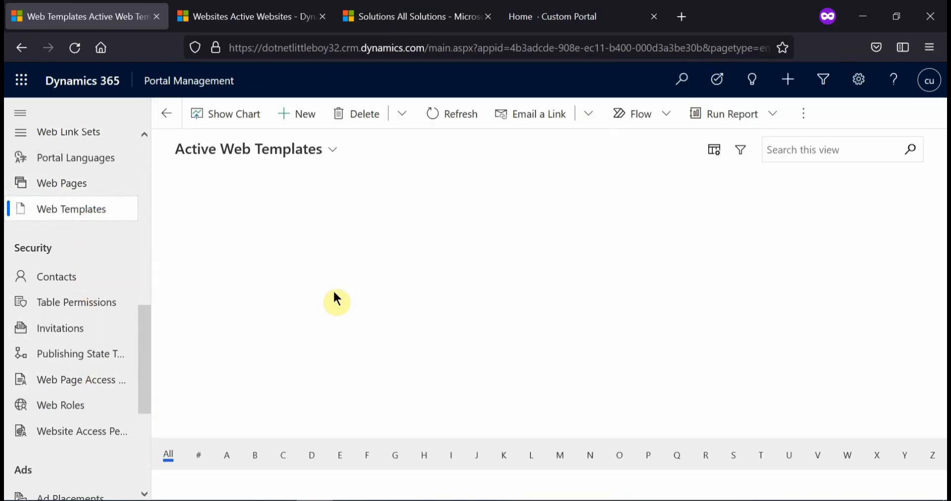
scroll(331, 354, down, 3)
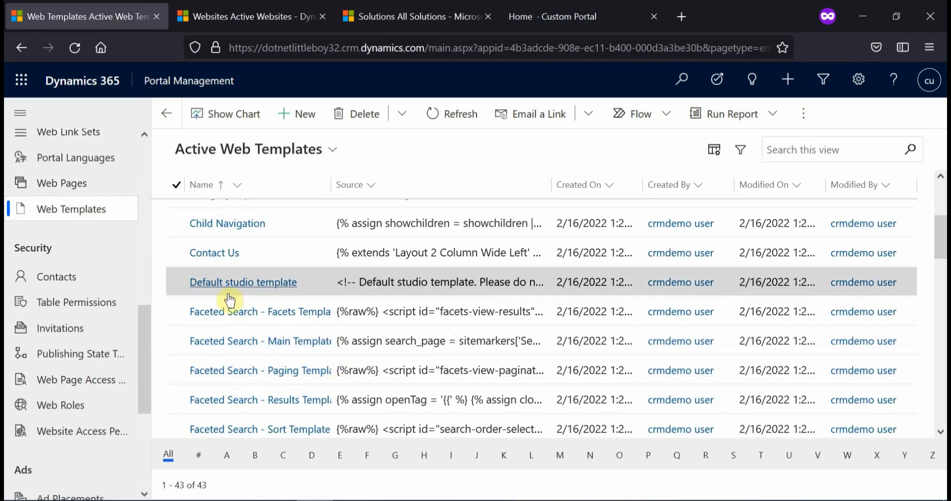
scroll(303, 347, down, 3)
scroll(277, 317, up, 5)
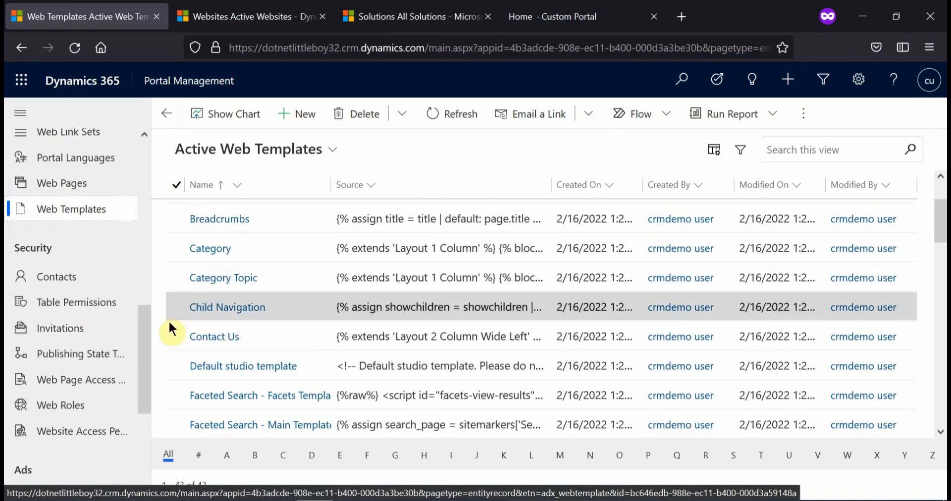
scroll(87, 233, up, 2)
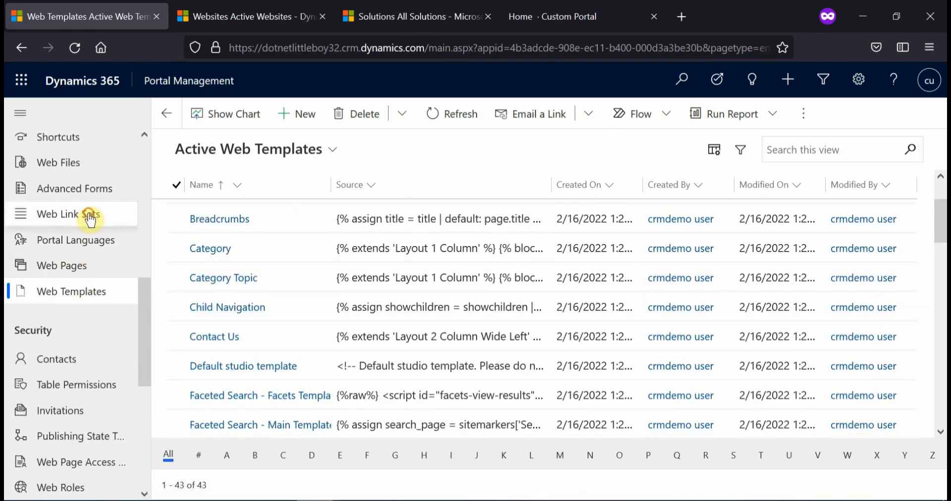
Open the Home link in the dotnetlittleboy32 portal's Primary Navigation web link set and check its child links
click(90, 217)
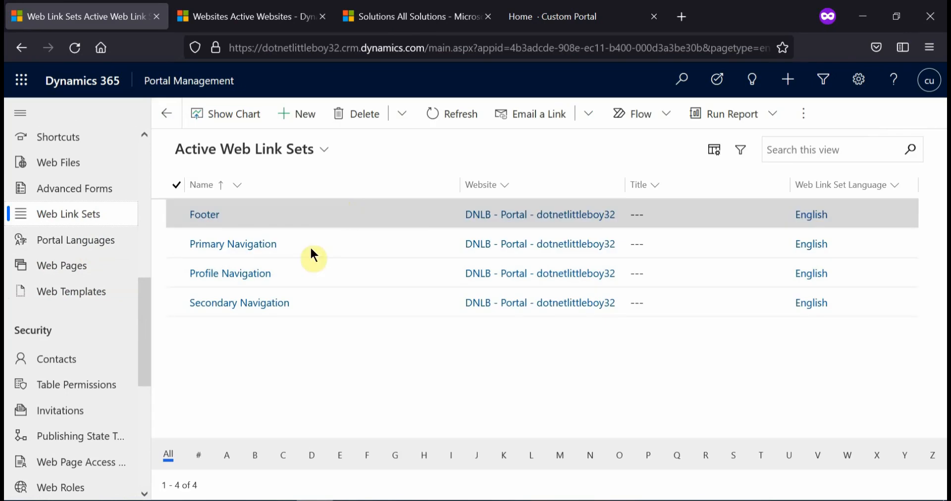
click(222, 245)
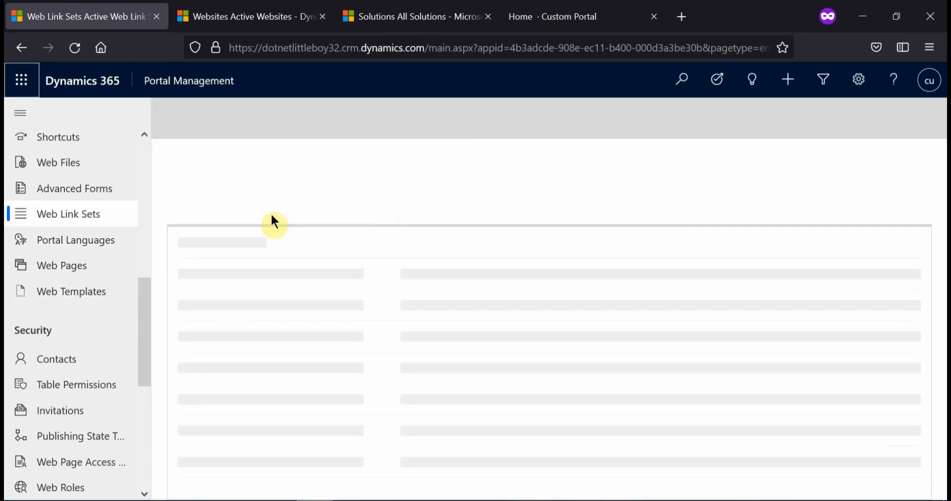
click(235, 196)
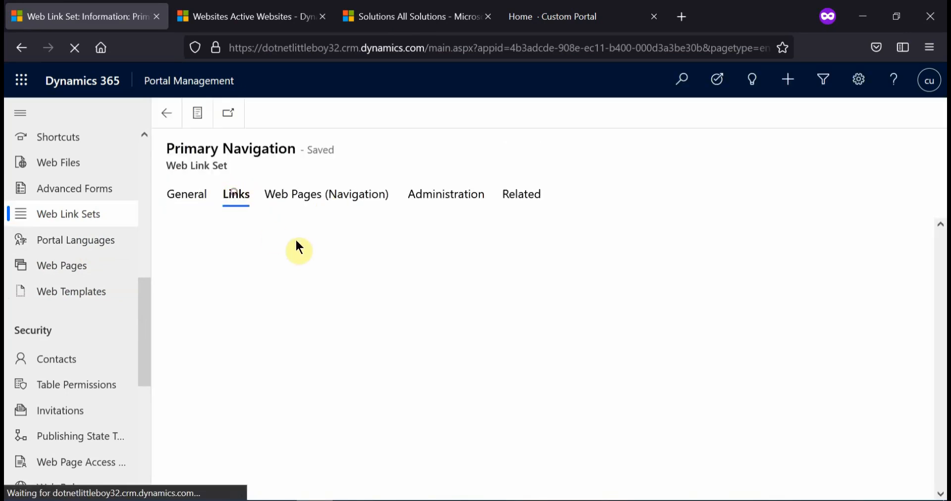
click(305, 301)
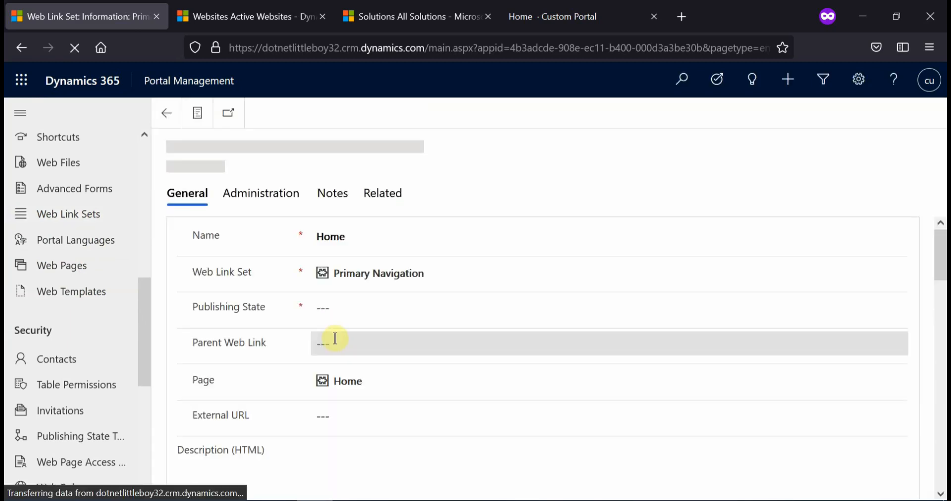
click(383, 195)
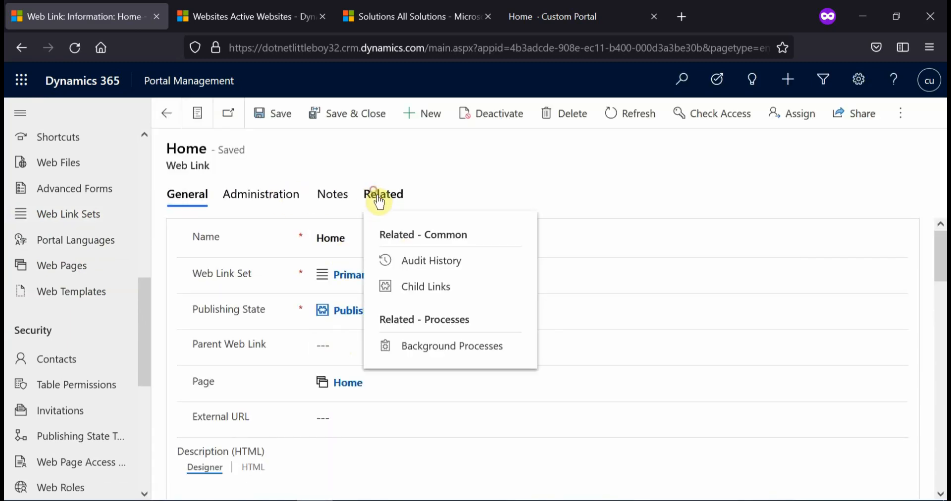
click(427, 287)
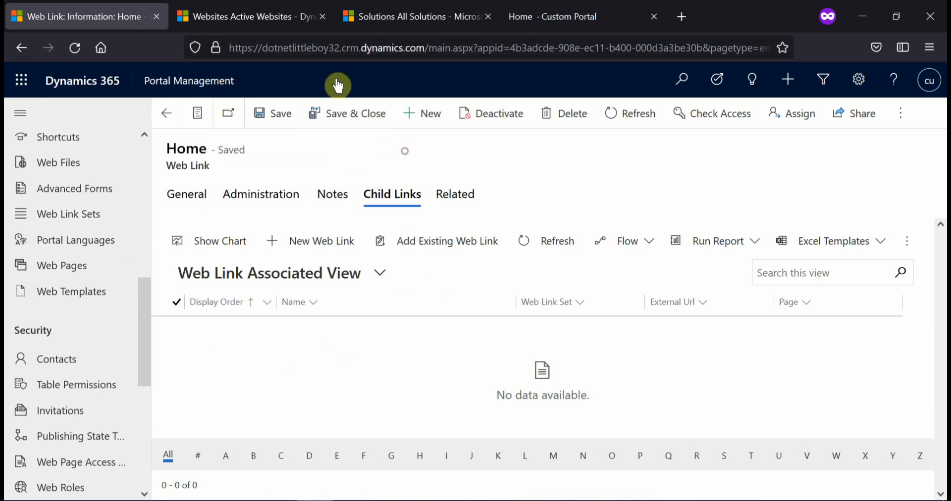
Review the dotnetlittleboy32 portal's active table permissions and its active web roles
click(79, 390)
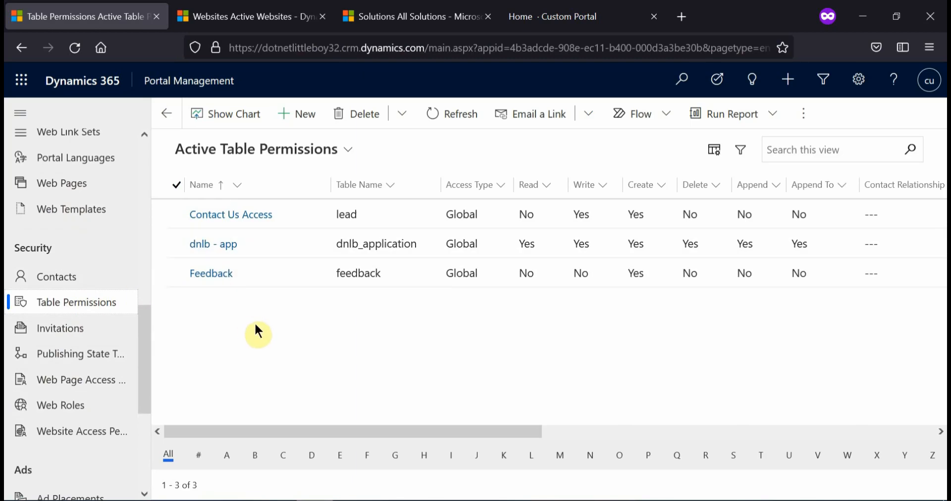
click(75, 406)
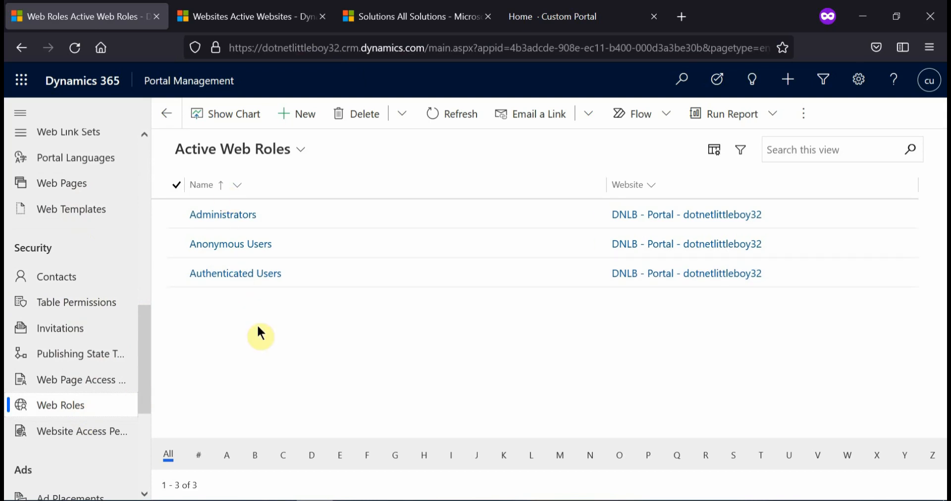
scroll(40, 360, up, 1)
scroll(50, 359, up, 10)
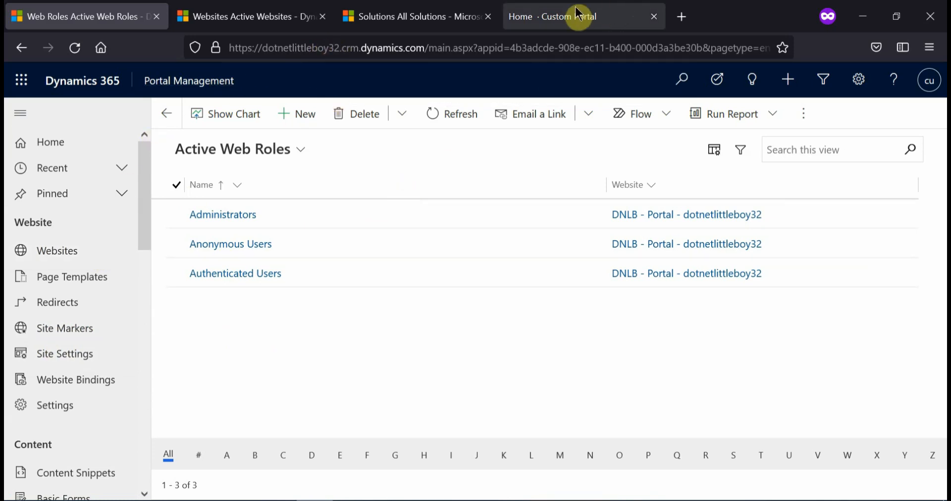
click(454, 182)
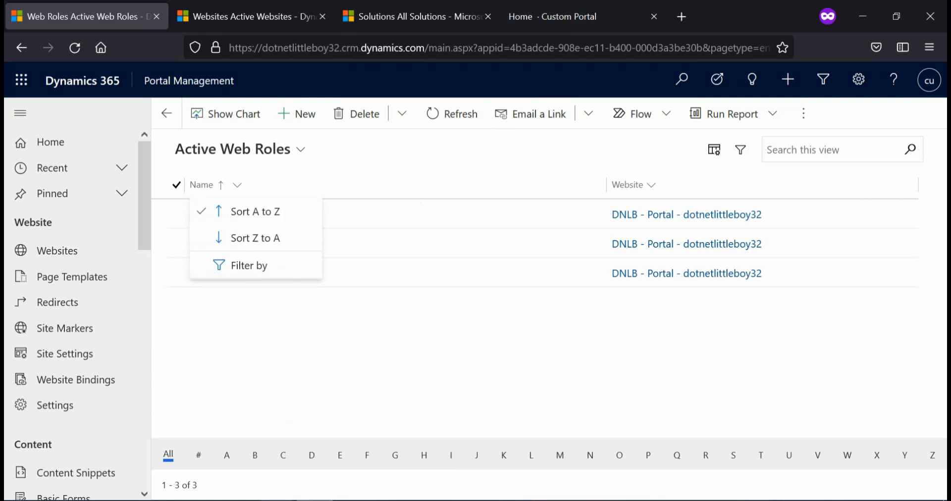
Switch to Chrome and glance at the dotnetlittleboy.customization solution and the DNLB - Create Application web link record
click(307, 456)
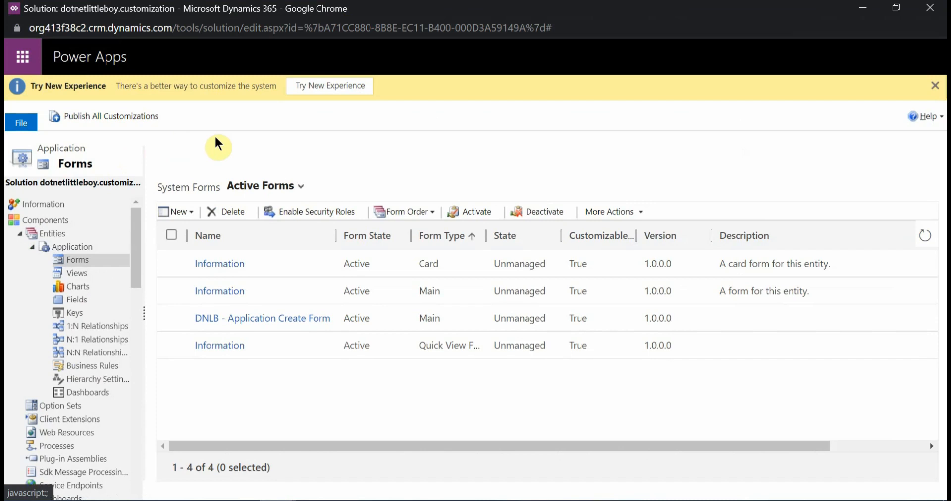
mouse_move(299, 493)
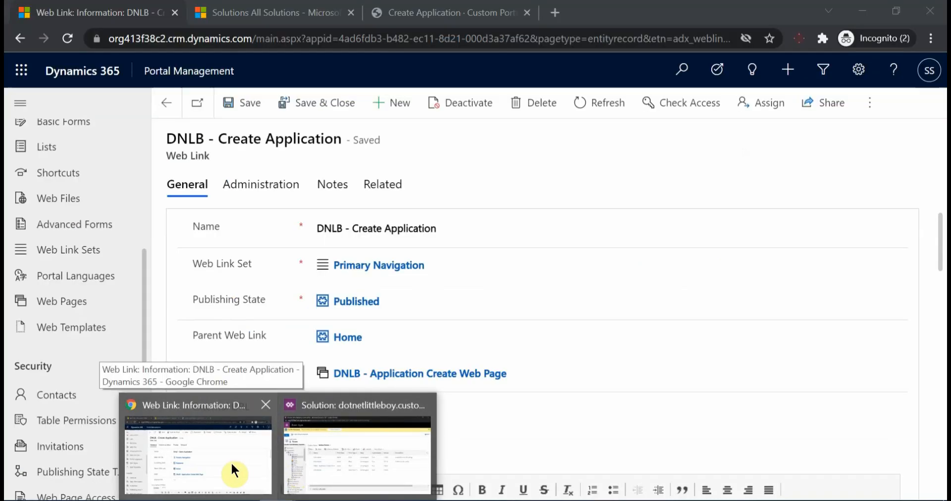
click(234, 472)
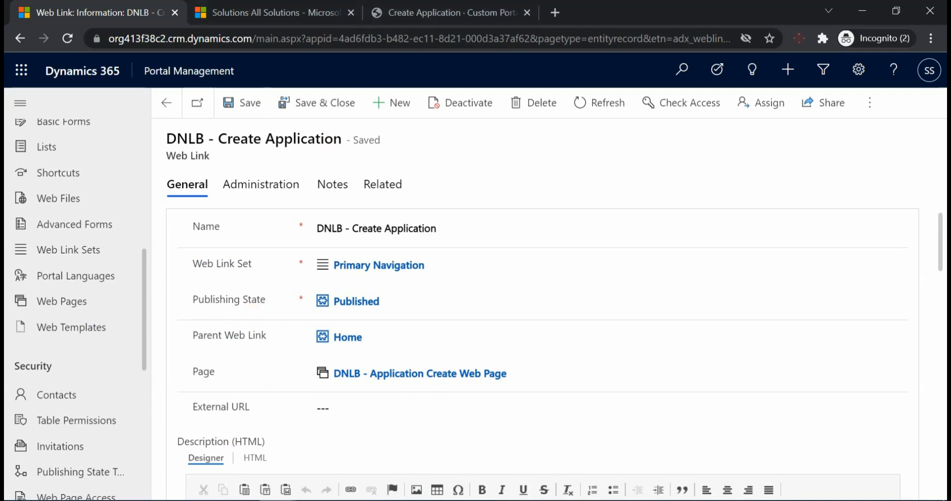
Switch to Firefox and import the dotnetlittleboycustomization_1_0_0_0.zip solution package from Downloads into the dotnetlittleboy32 environment
click(279, 499)
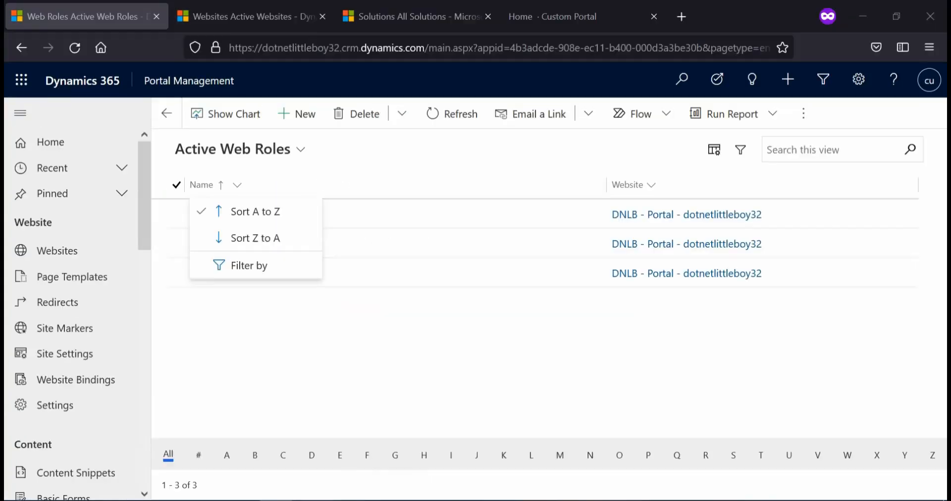
click(391, 16)
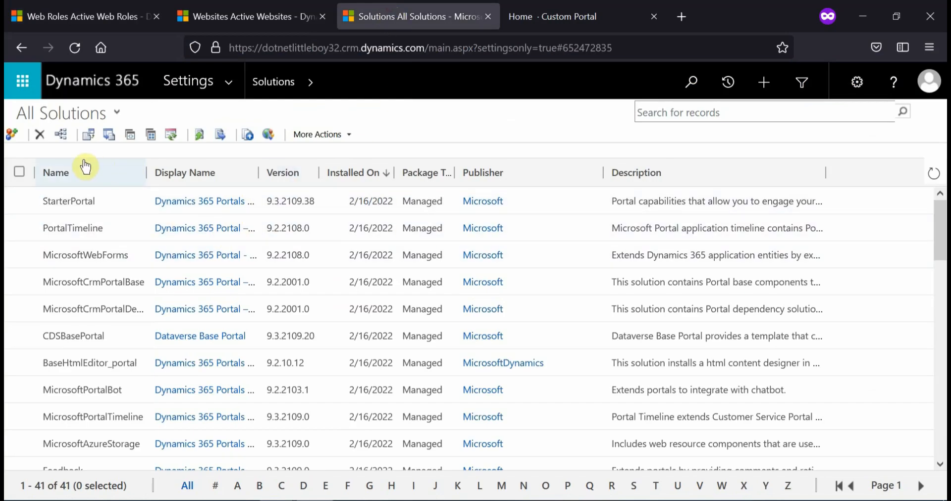
click(88, 139)
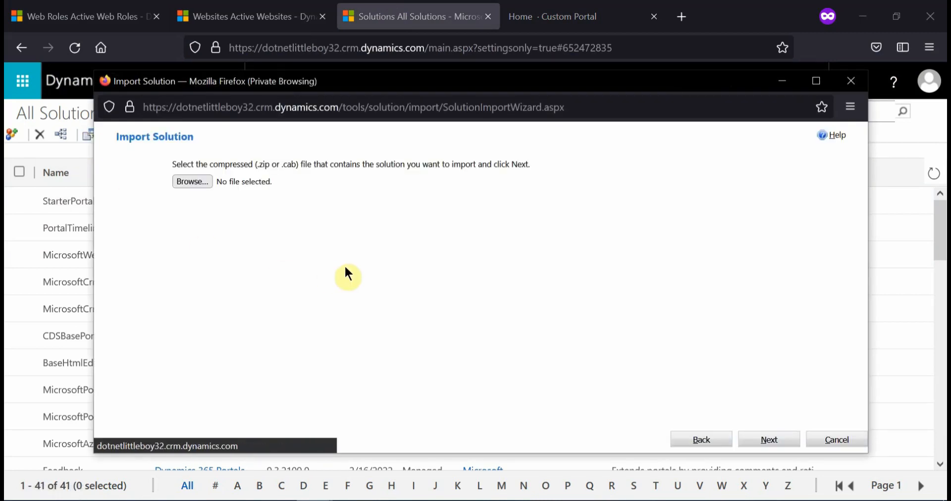
click(194, 182)
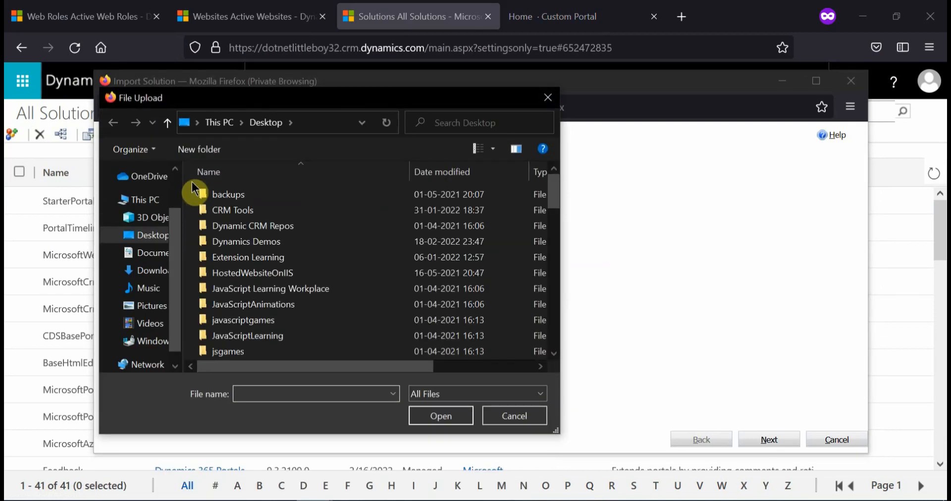
click(151, 270)
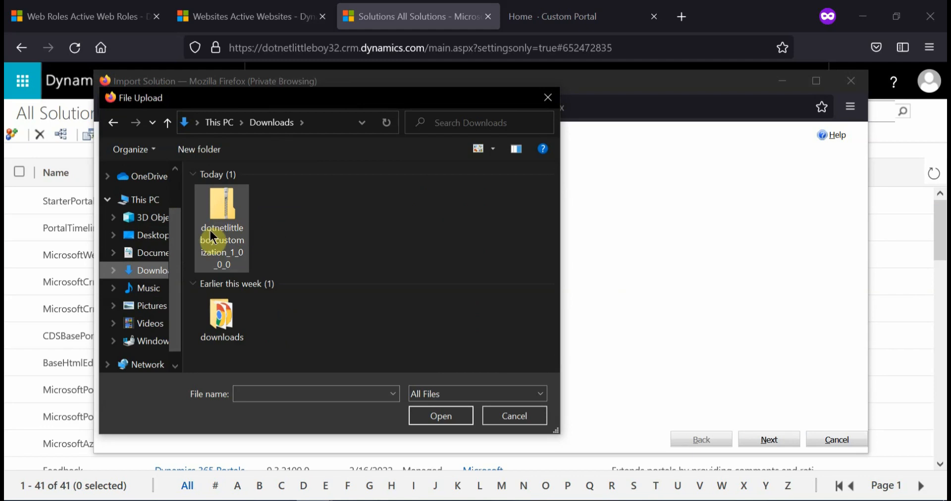
click(212, 237)
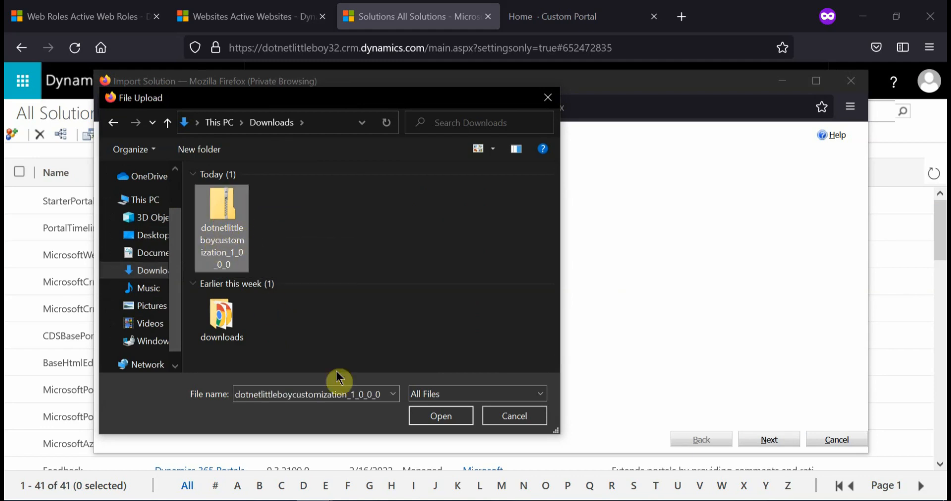
click(454, 414)
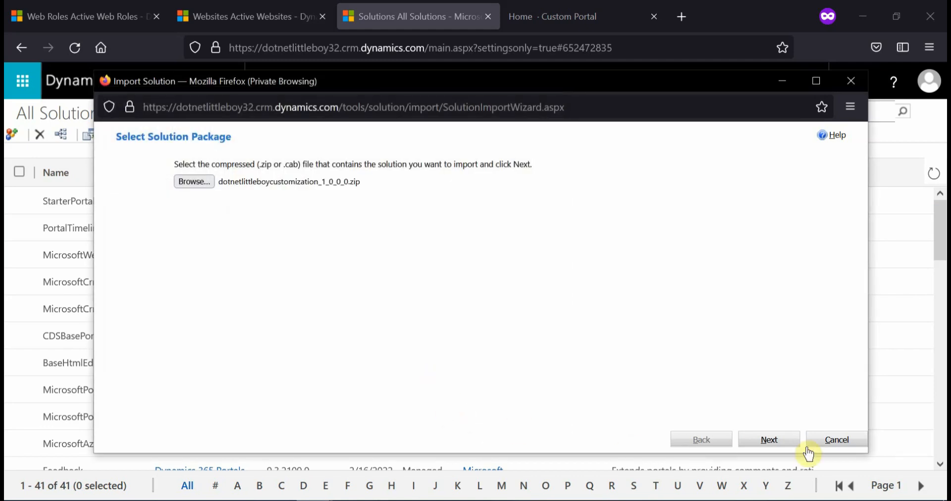
click(772, 440)
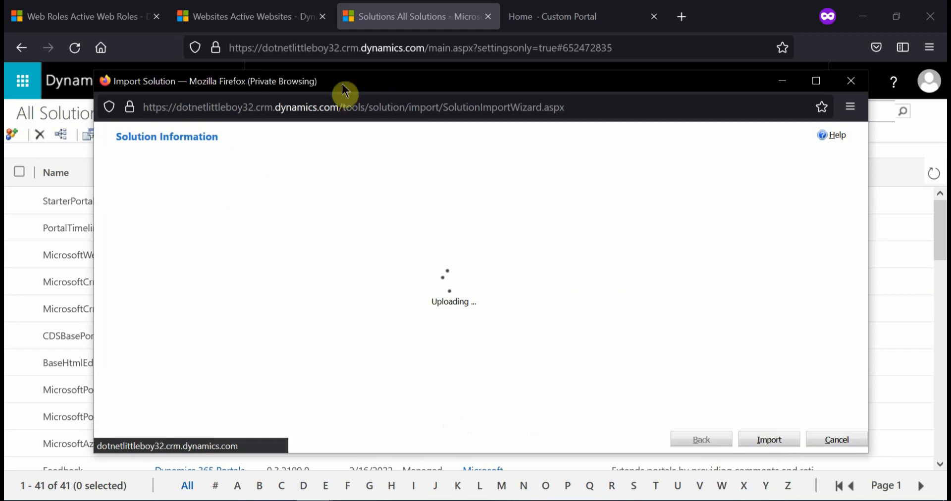
click(753, 440)
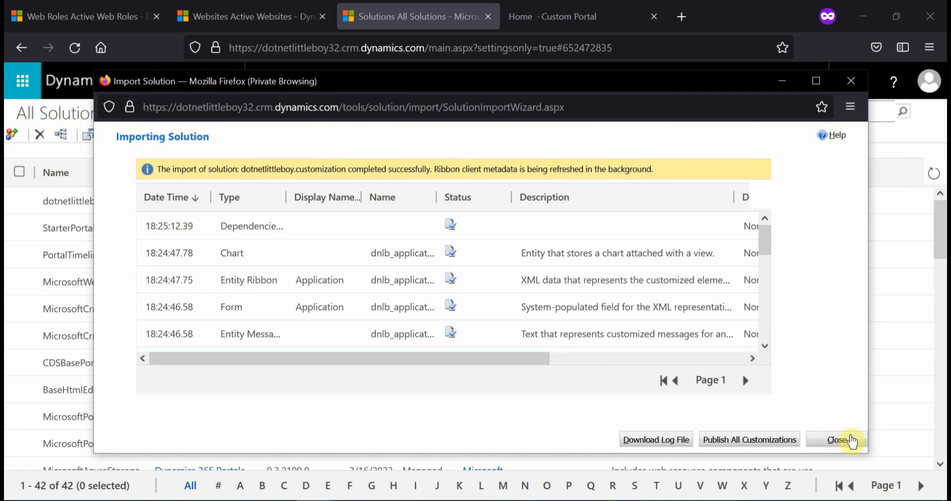
click(840, 444)
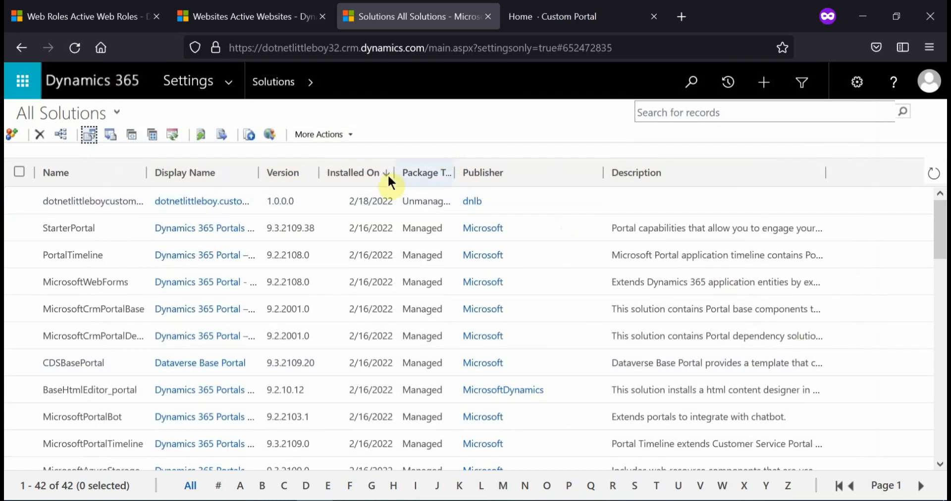
Open the imported dotnetlittleboy.customization solution, check the forms of its Application entity, and close the solution
click(218, 202)
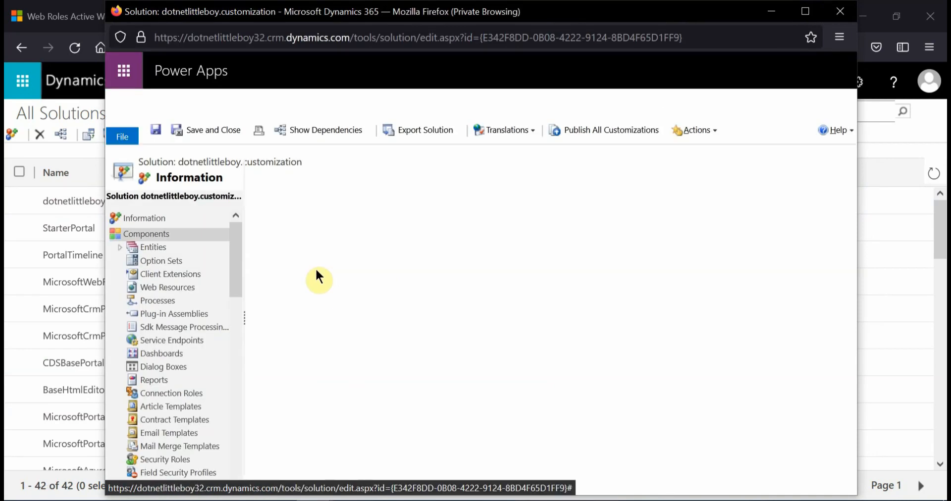
click(130, 246)
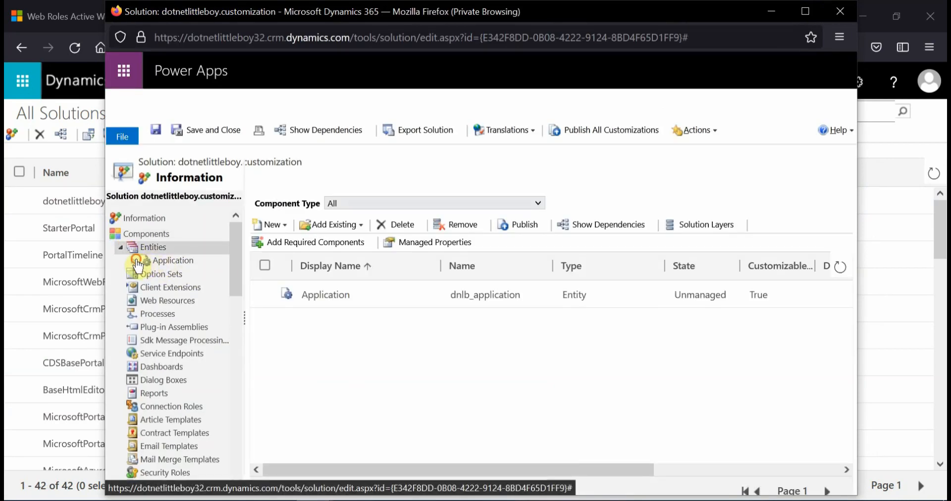
click(134, 261)
click(184, 273)
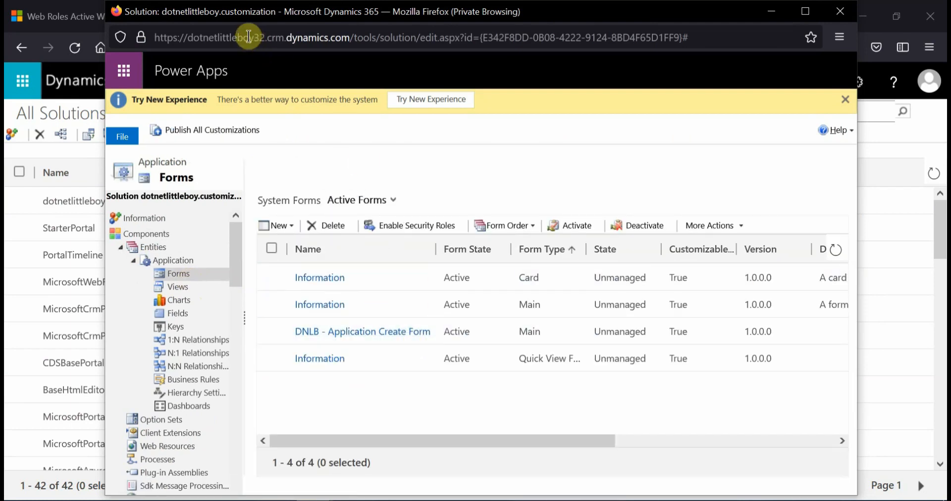
click(838, 16)
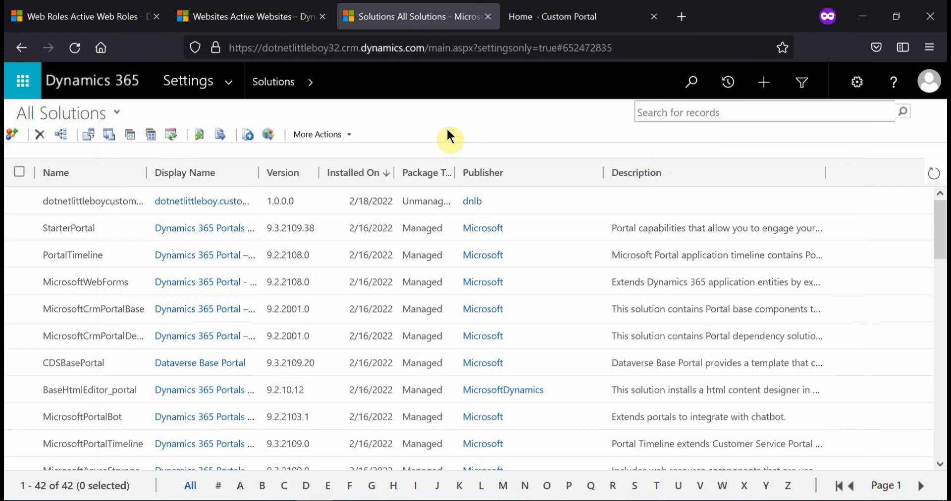
Switch to XrmToolBox and search its Tool Library for "portal", limited to the Portal category
click(45, 16)
click(378, 333)
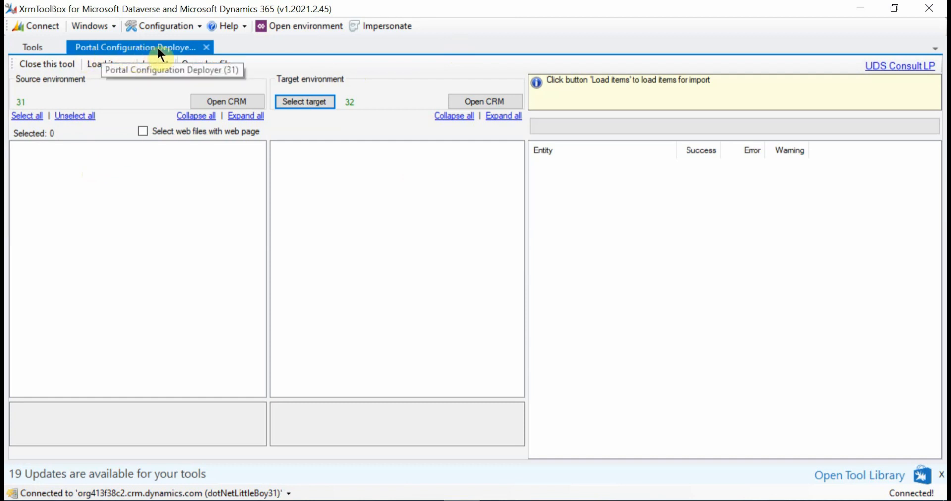
click(192, 26)
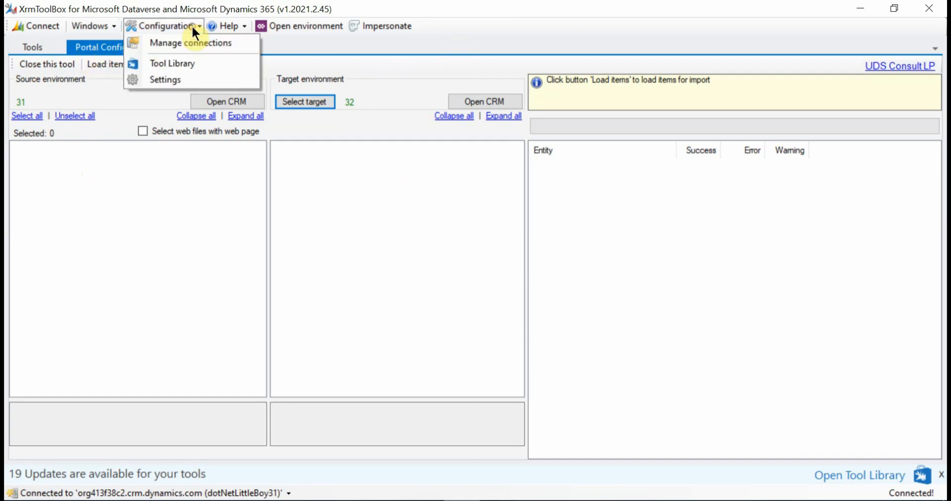
click(186, 62)
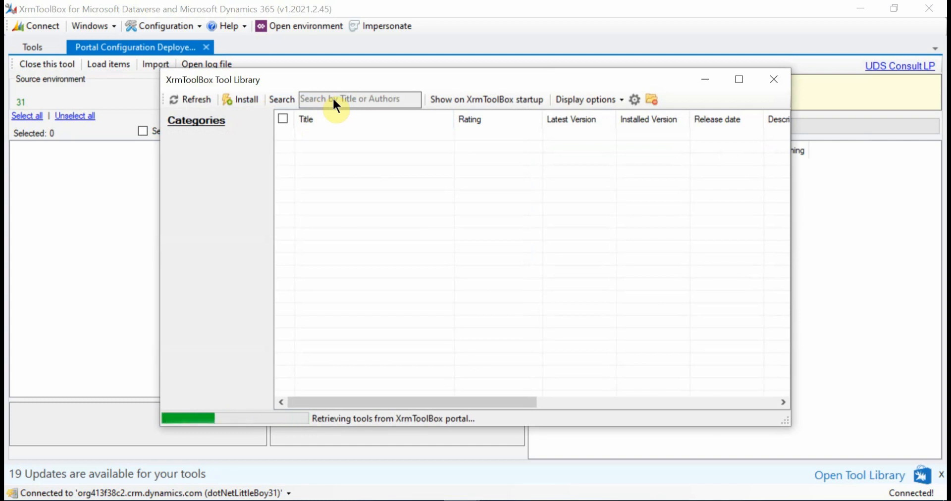
click(337, 99)
text(port)
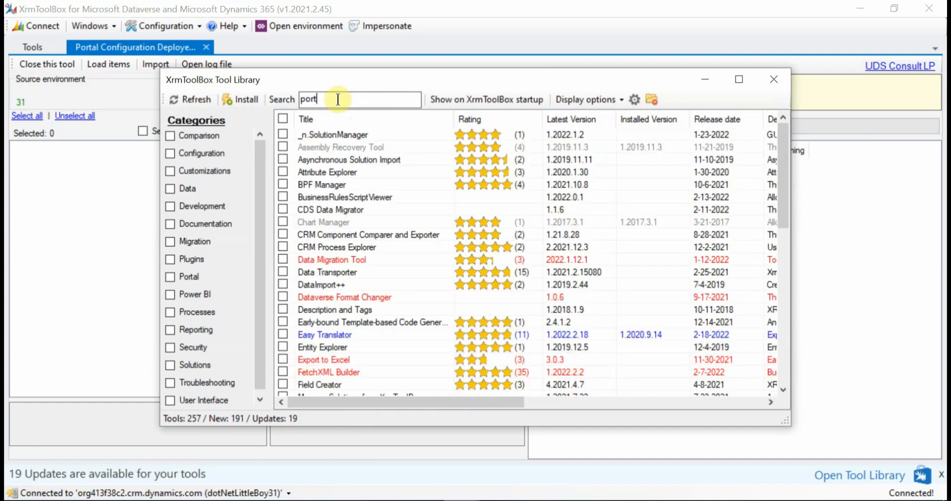
text(al)
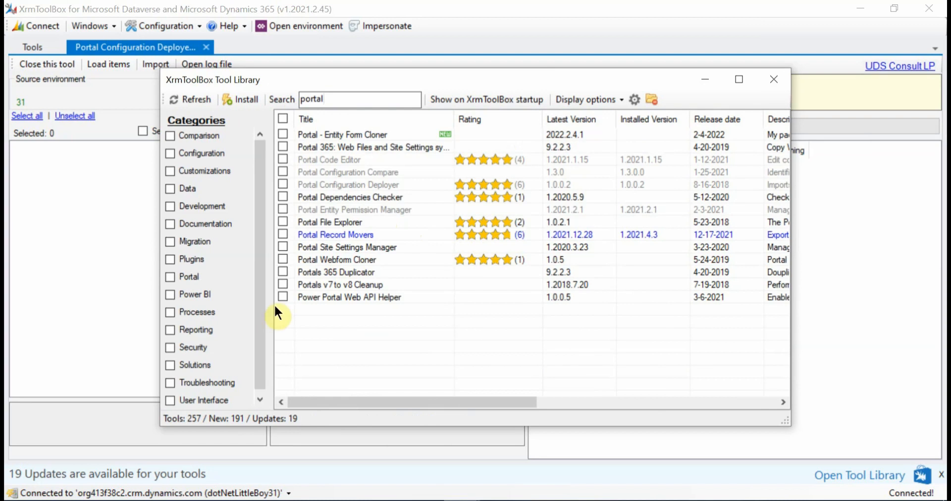
click(169, 277)
Point out Portal Configuration Deployer and Portal Record Movers by marking them in the Tool Library, and close the library
click(284, 184)
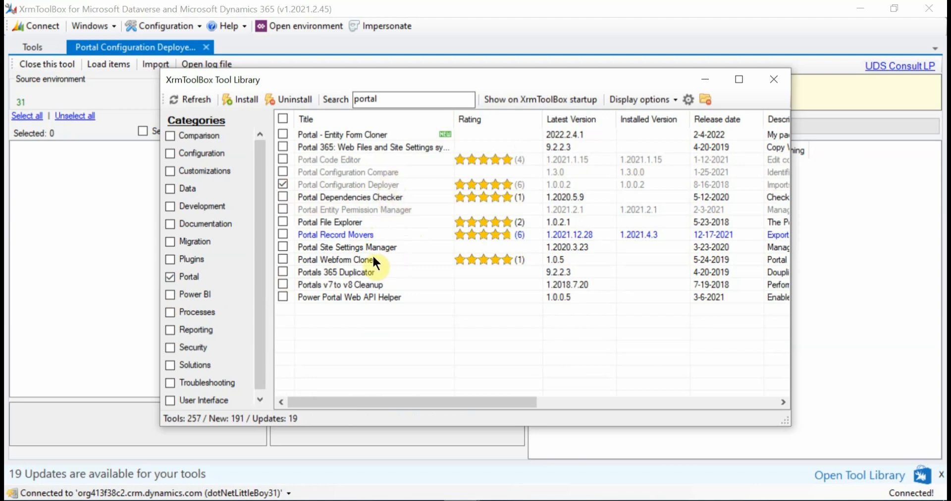
click(282, 235)
click(771, 80)
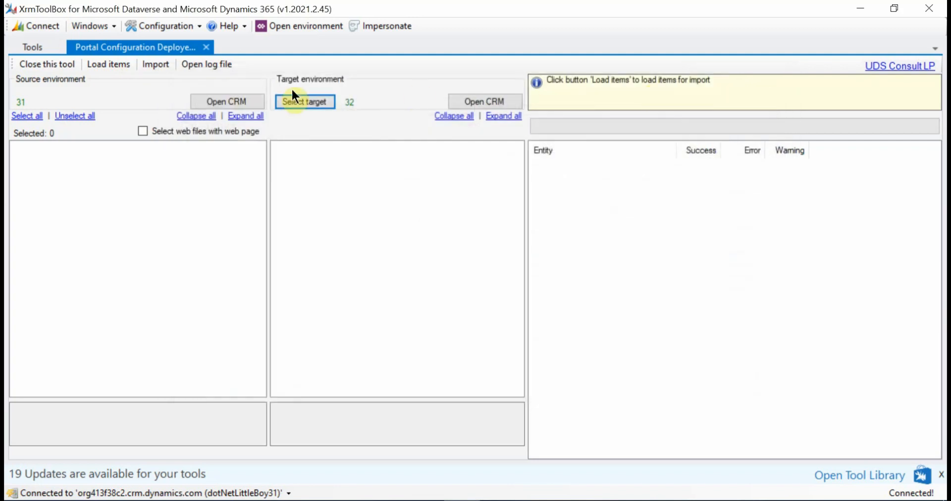
Filter the installed tools by "por" to find Portal Configuration Deployer, and return to its already open session
click(34, 47)
click(70, 65)
text(por)
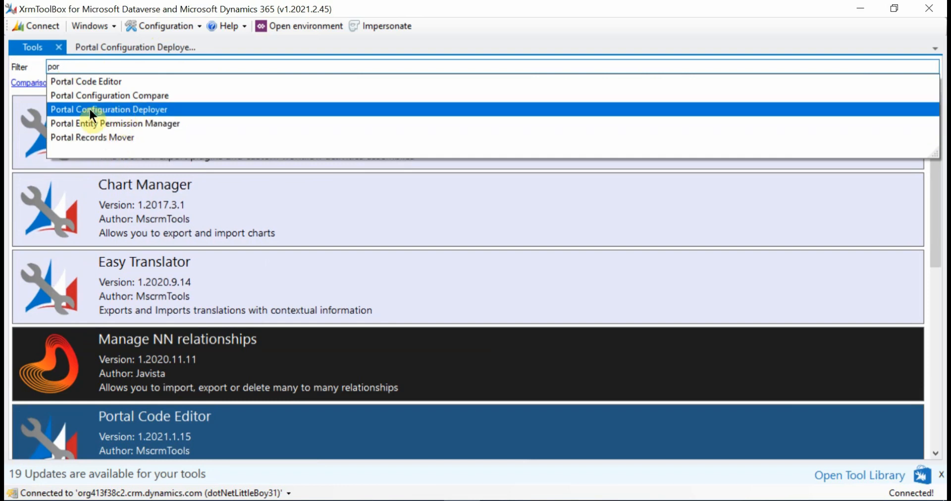
click(115, 46)
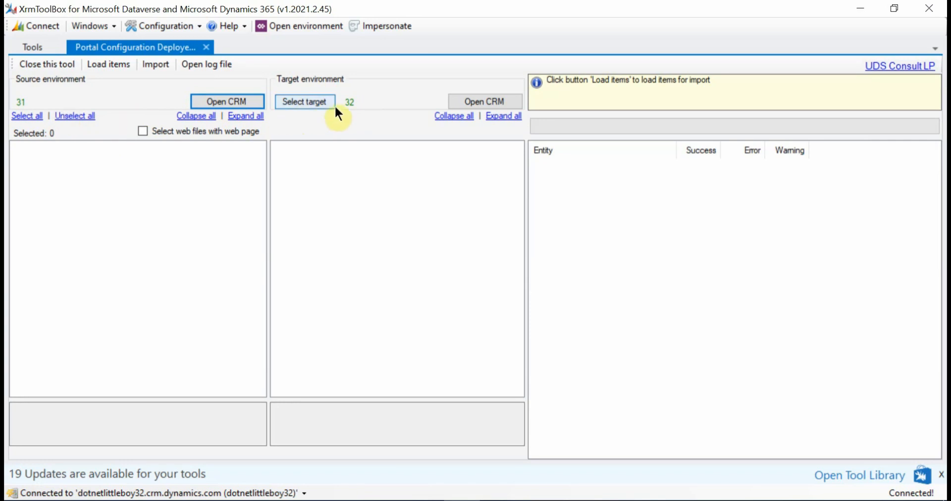
Load the portal items of source 31 and target 32, and look through the target portal's web templates
click(105, 68)
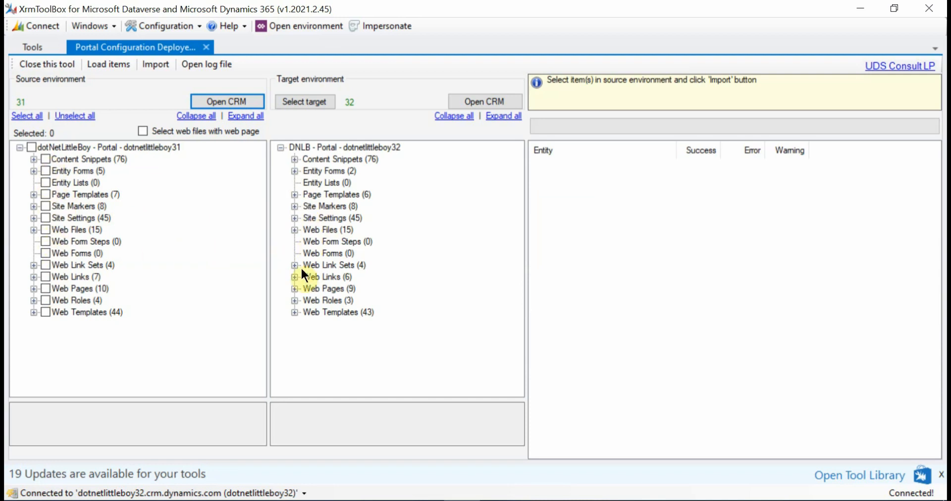
click(295, 312)
scroll(361, 272, up, 1)
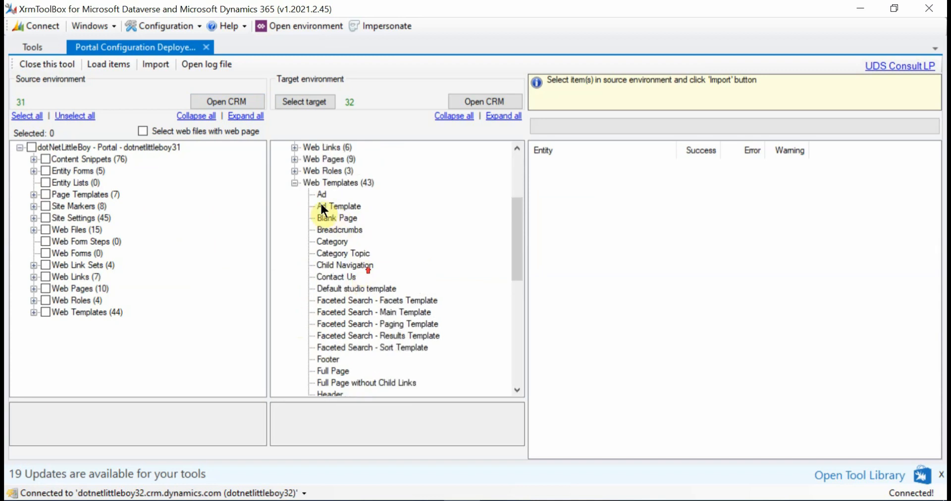
scroll(343, 277, down, 2)
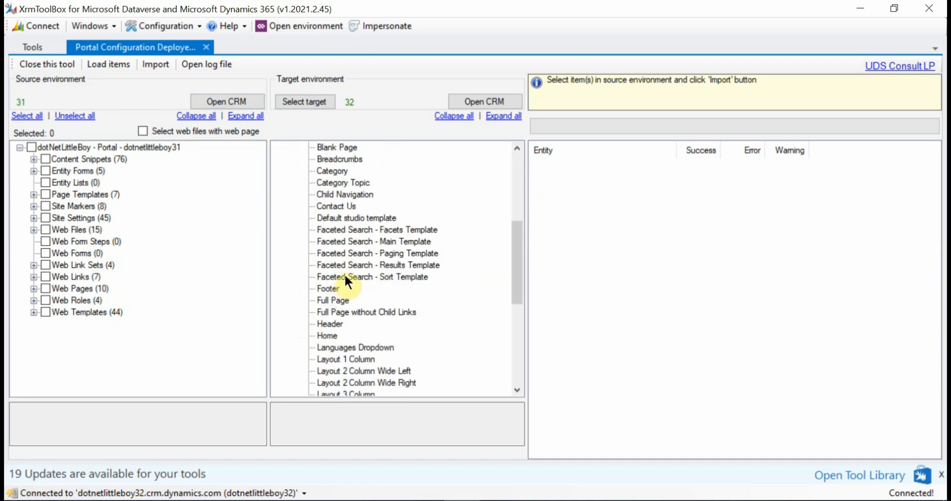
scroll(357, 282, up, 1)
click(330, 217)
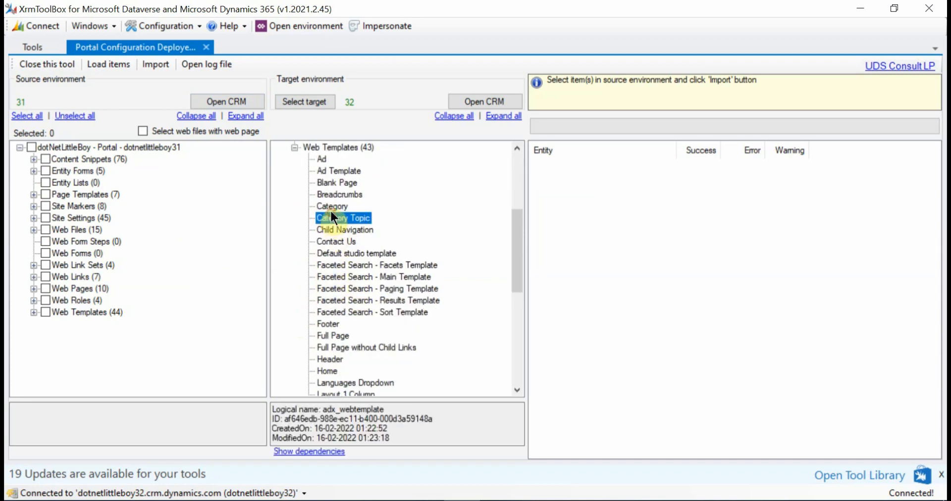
click(331, 207)
click(340, 241)
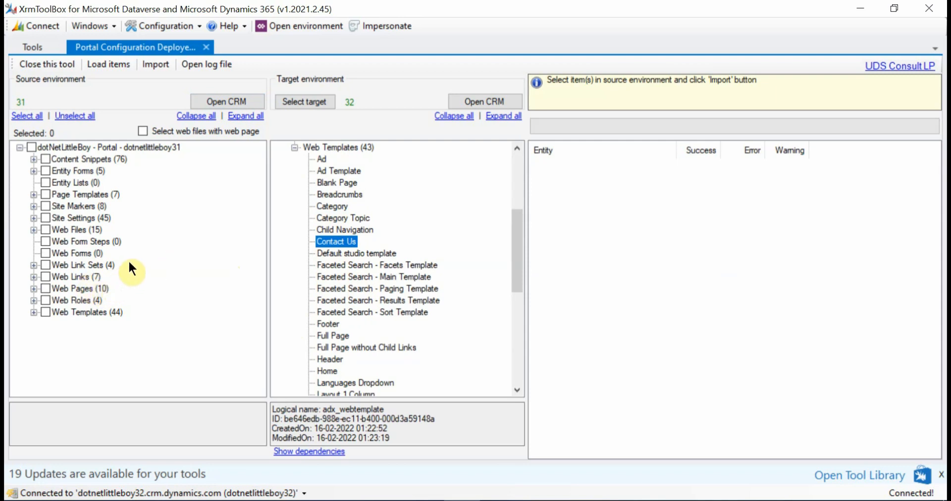
Mark the source portal's DNLB - Application (Web Template), DNLB - Super User web role and DNLB - Application Create Web Page for import
click(32, 311)
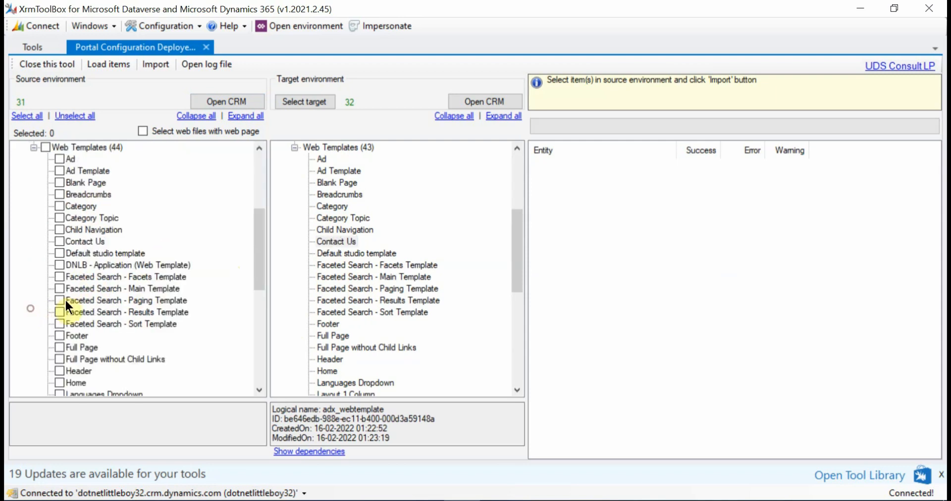
click(59, 264)
scroll(106, 278, up, 3)
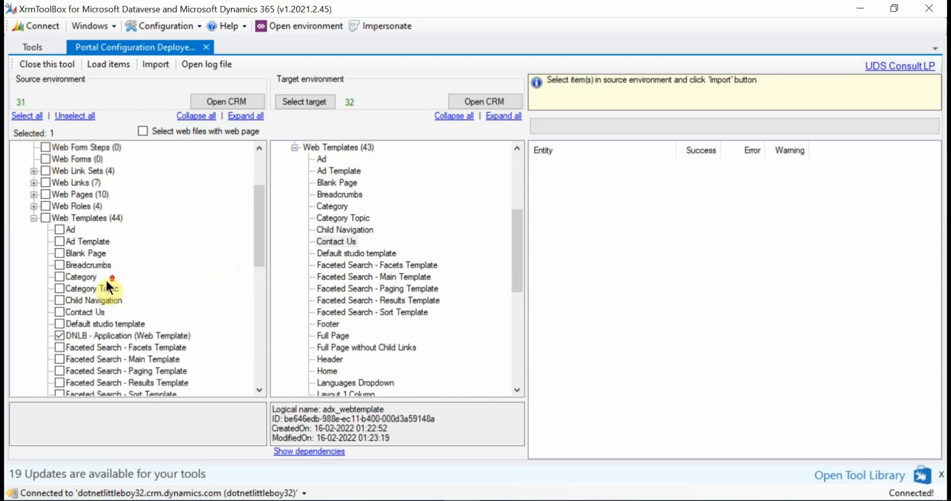
click(33, 241)
click(59, 289)
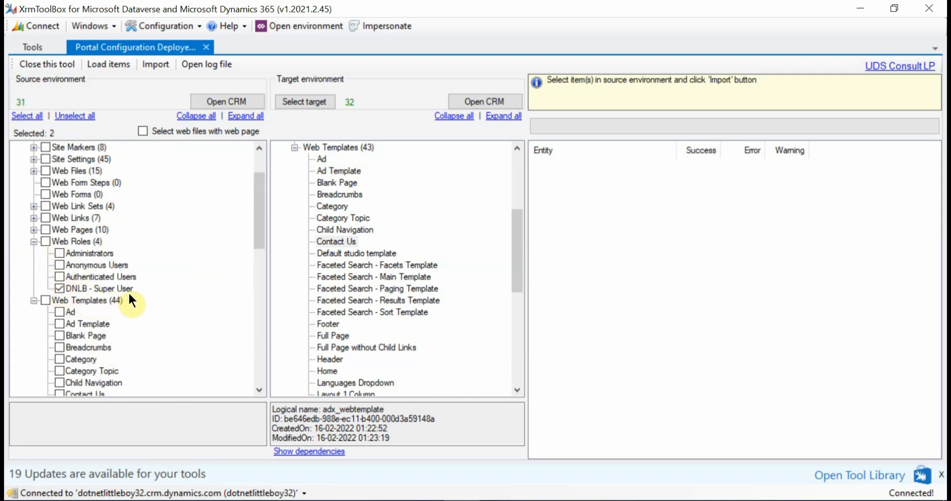
click(33, 230)
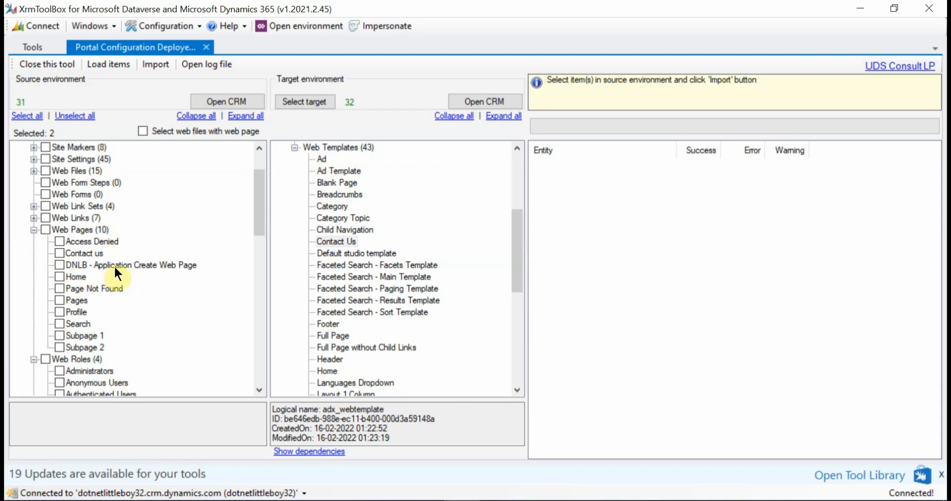
click(59, 265)
Switch to Portal Management in Chrome and trace the DNLB - Application Create Web Page to its Home parent page and that page's template
mouse_move(244, 453)
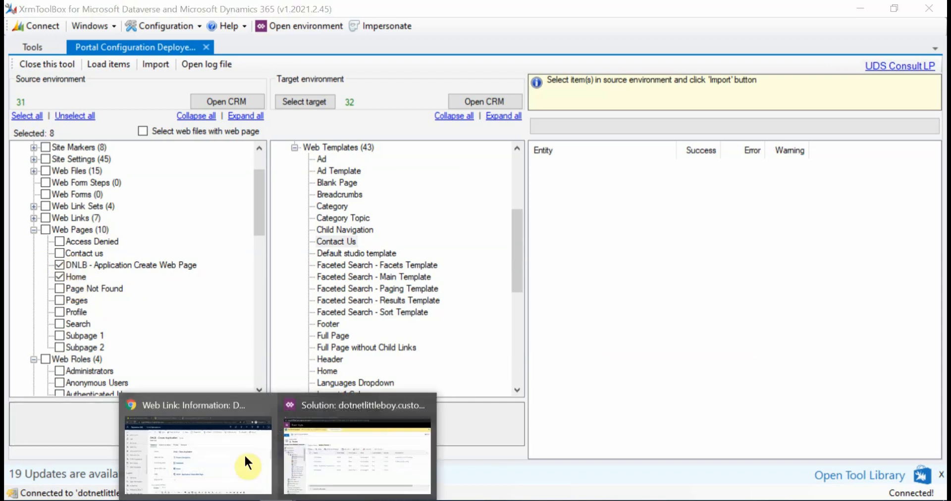
click(185, 438)
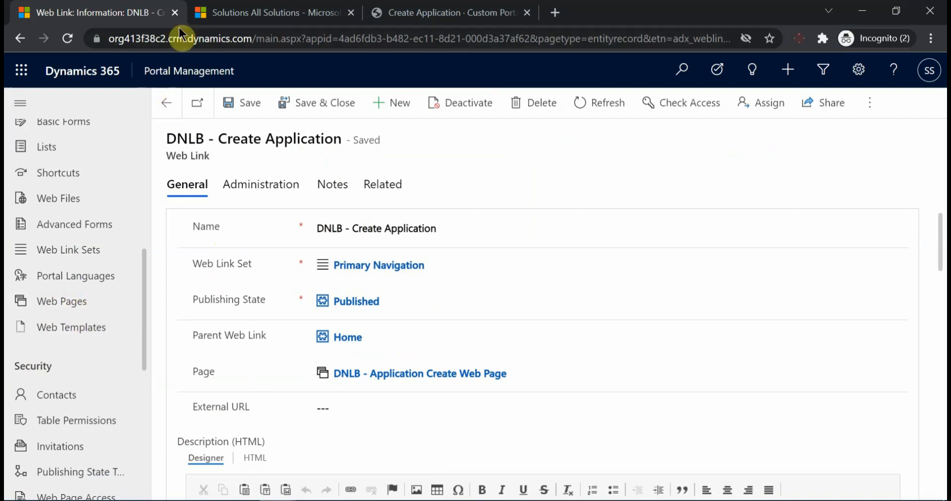
click(93, 307)
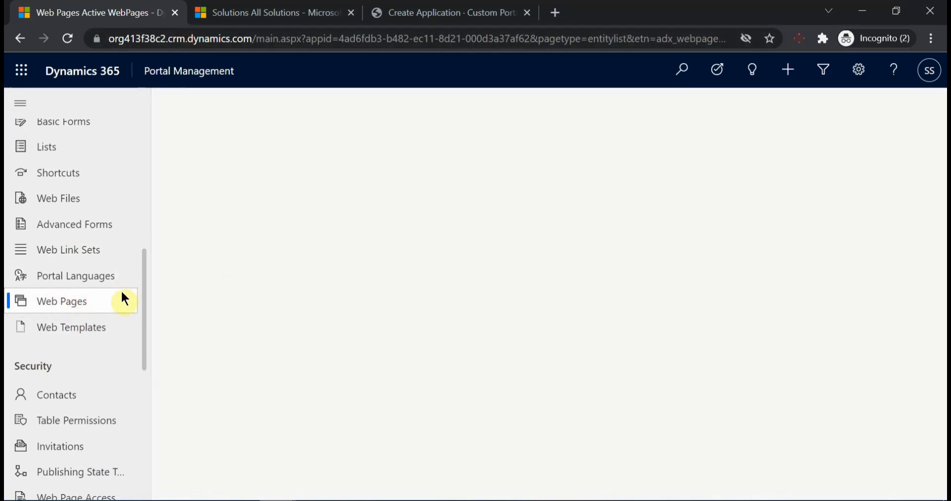
click(297, 265)
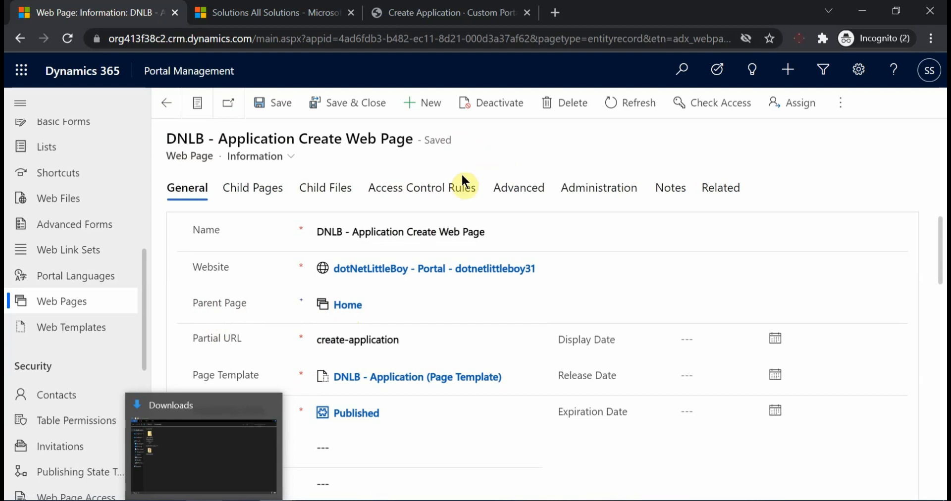
click(346, 307)
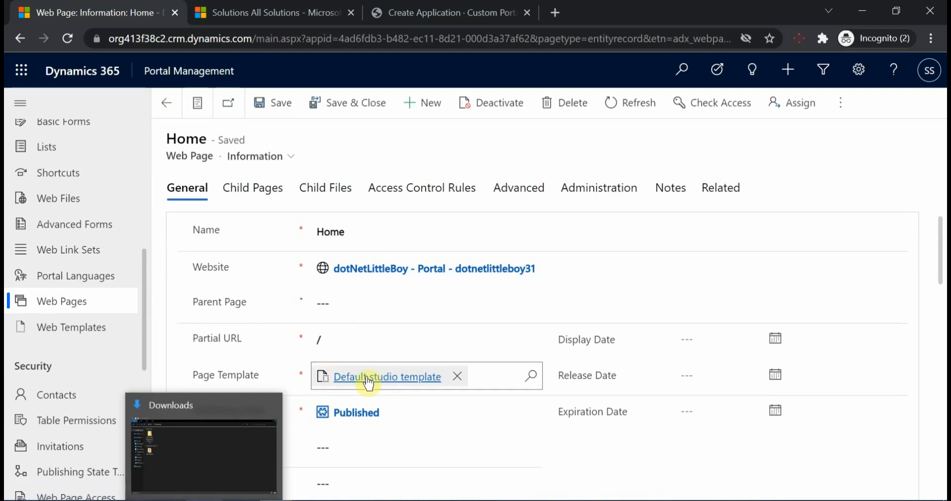
click(392, 377)
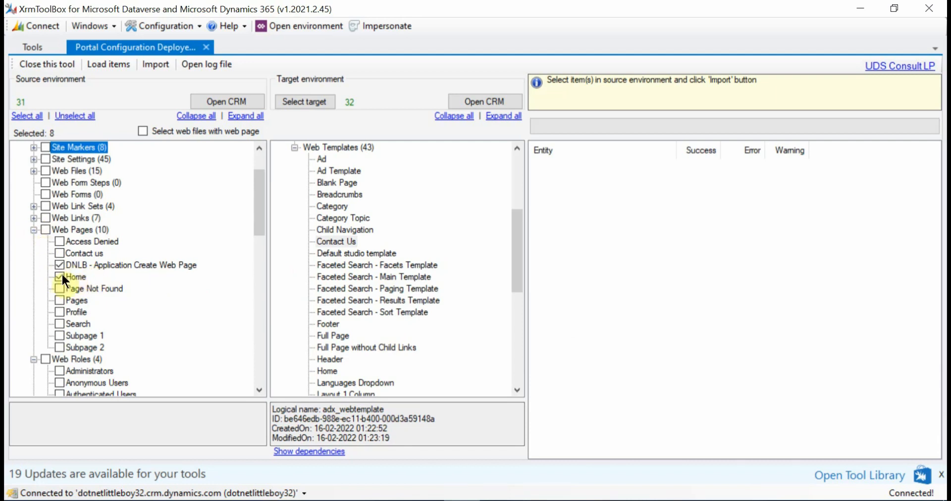
Back in XrmToolBox, review which web templates, page templates and web pages of the source portal are selected
scroll(62, 272, down, 5)
scroll(103, 312, down, 2)
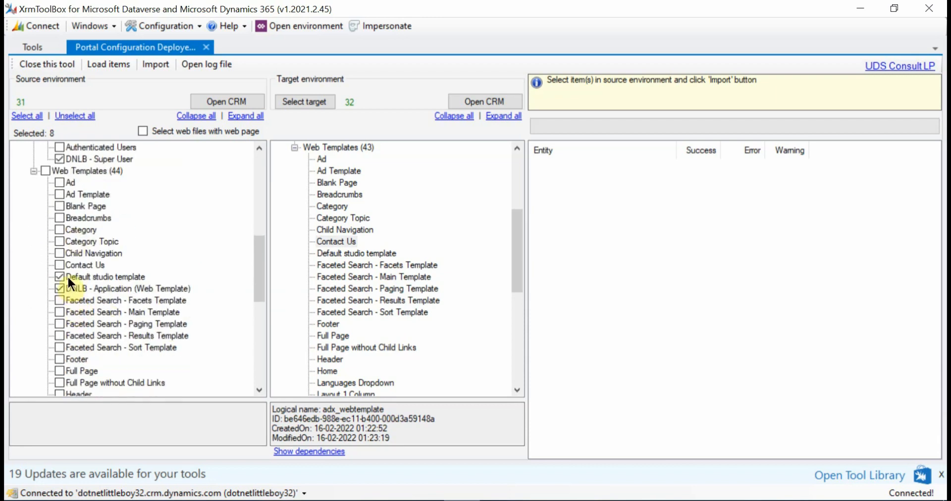
scroll(113, 282, up, 8)
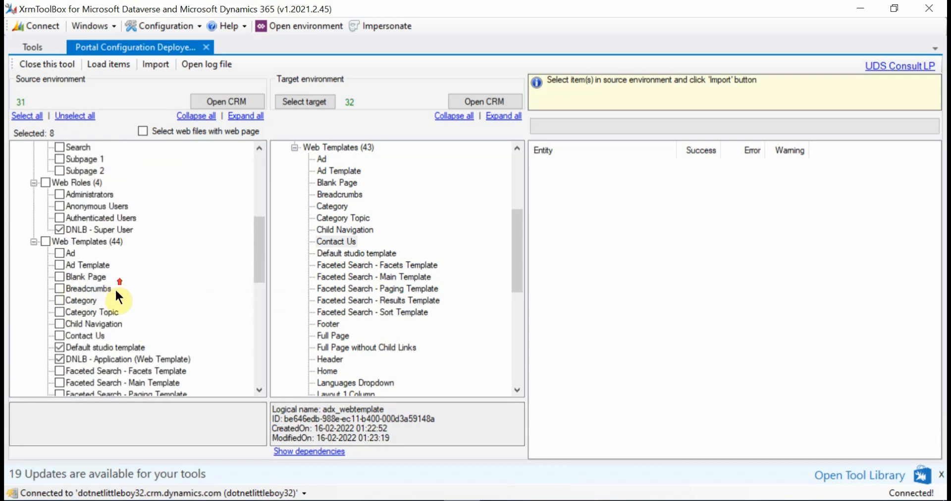
scroll(115, 296, up, 1)
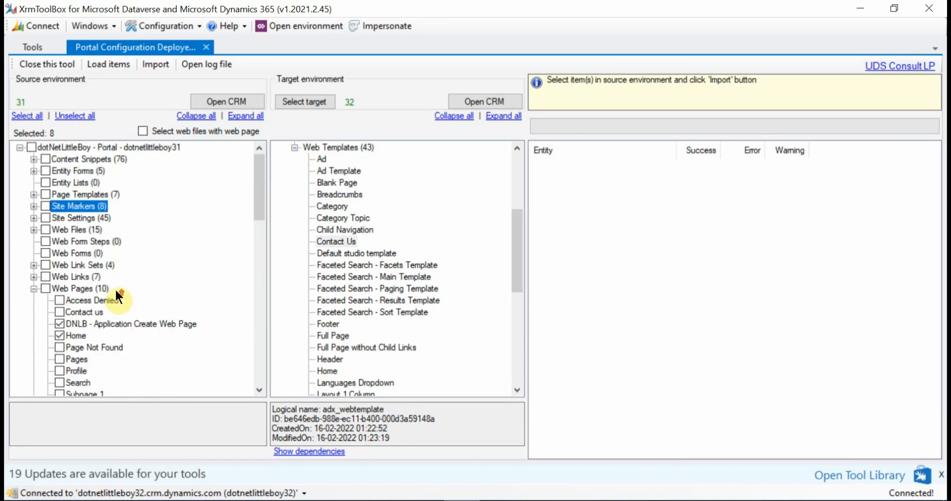
click(33, 195)
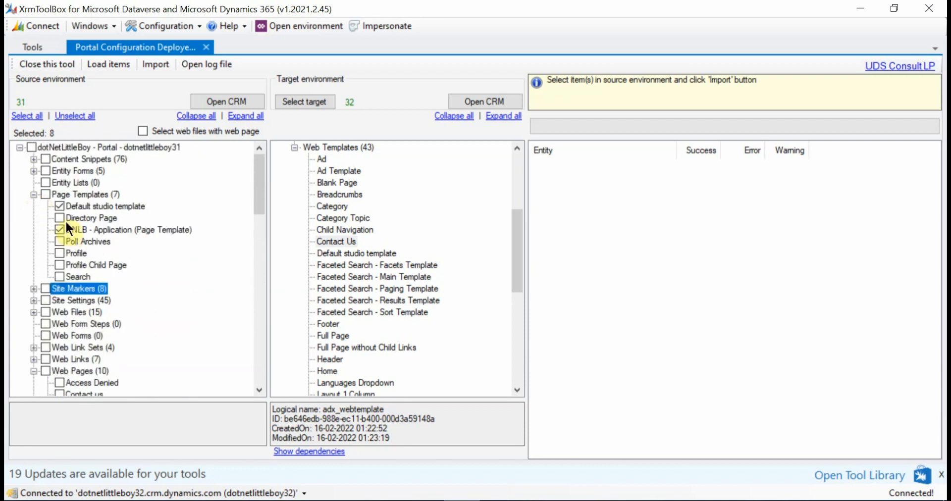
scroll(139, 203, down, 11)
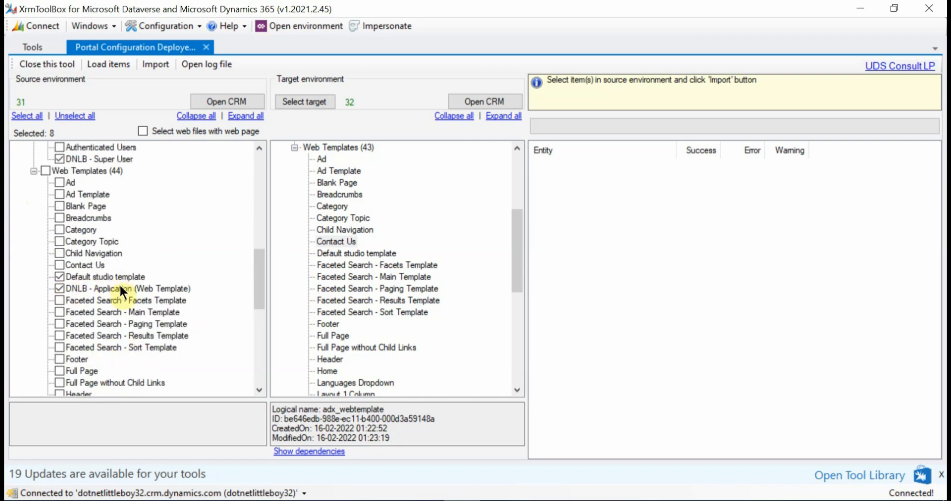
scroll(121, 290, up, 7)
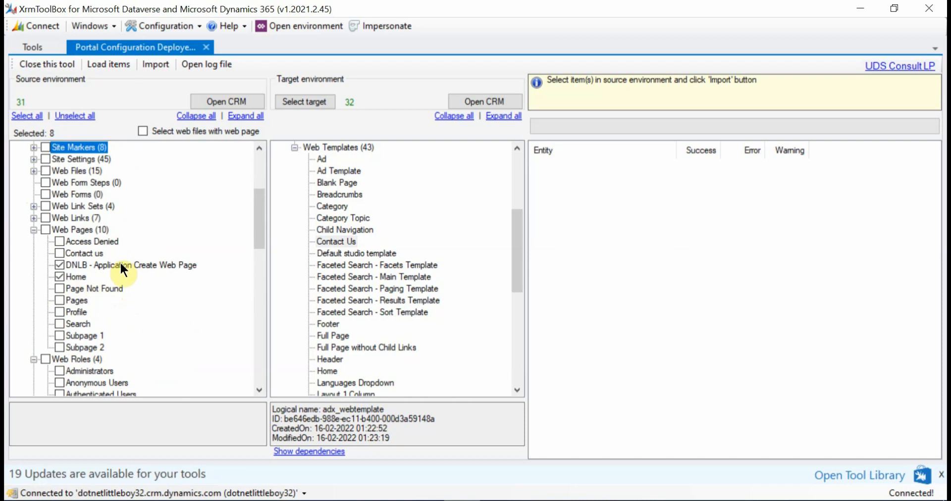
scroll(121, 267, up, 2)
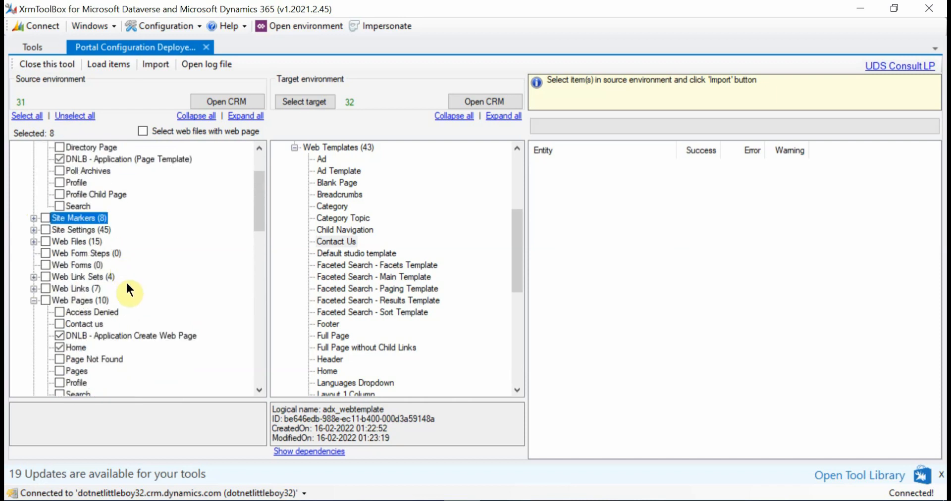
scroll(127, 284, up, 1)
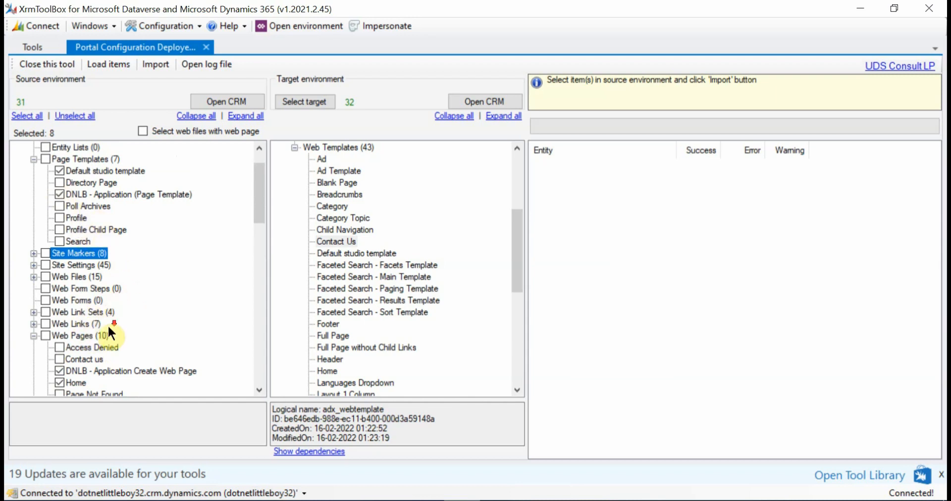
Mark the source portal's DNLB - Create Application web link for import
scroll(109, 332, down, 1)
click(34, 289)
scroll(94, 300, down, 1)
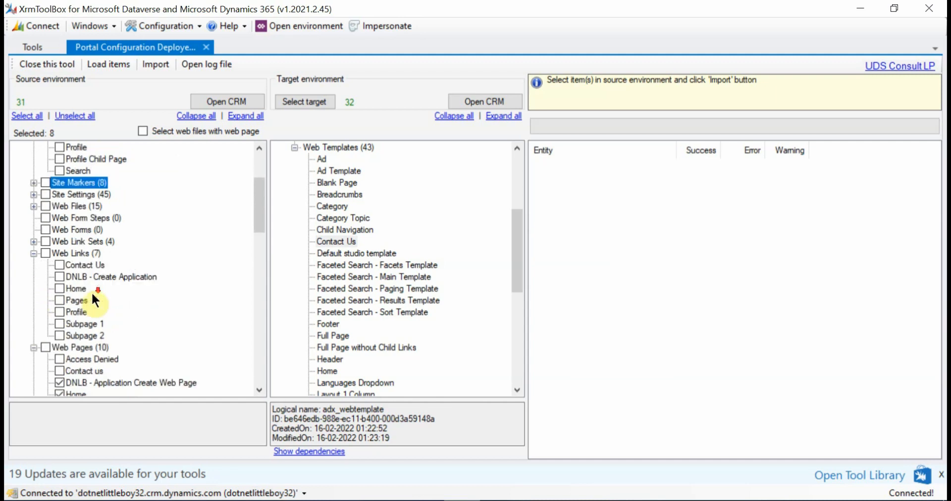
click(60, 276)
scroll(96, 296, up, 1)
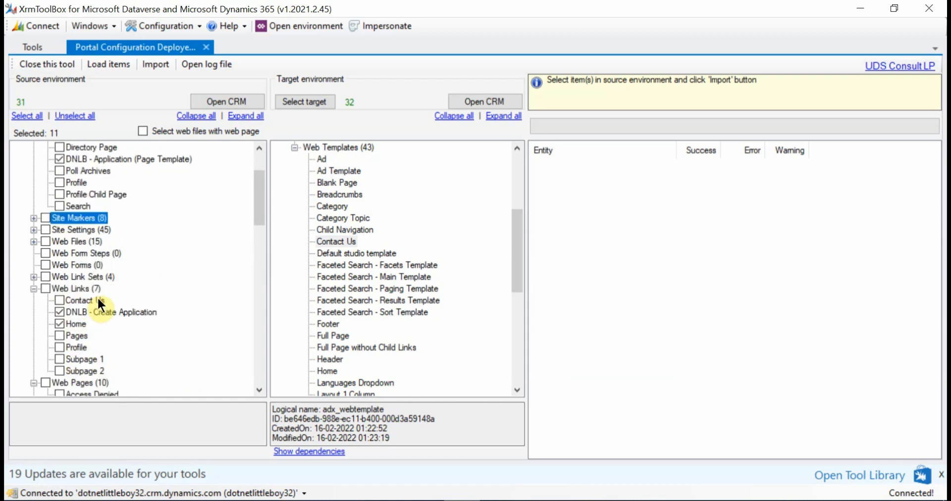
Check the source portal's Web Link Sets and Web Files groups for items included in the selection
scroll(99, 304, up, 2)
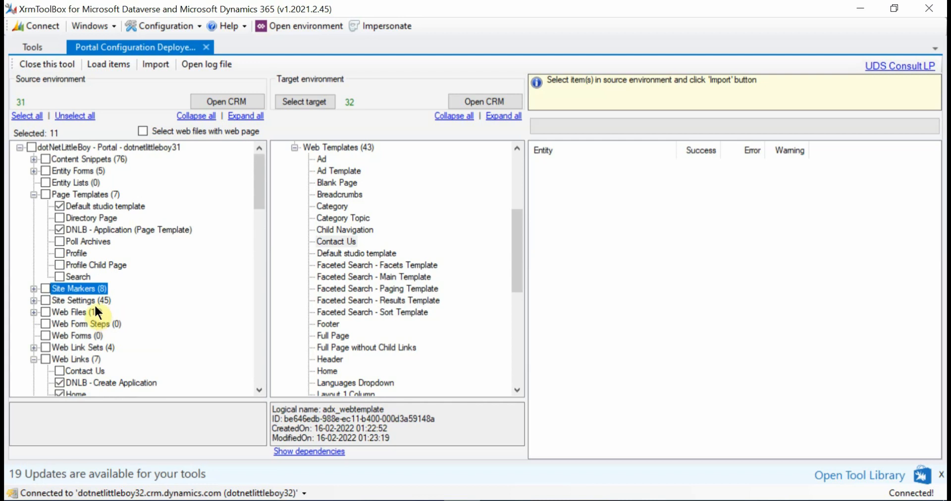
scroll(96, 308, down, 2)
click(34, 277)
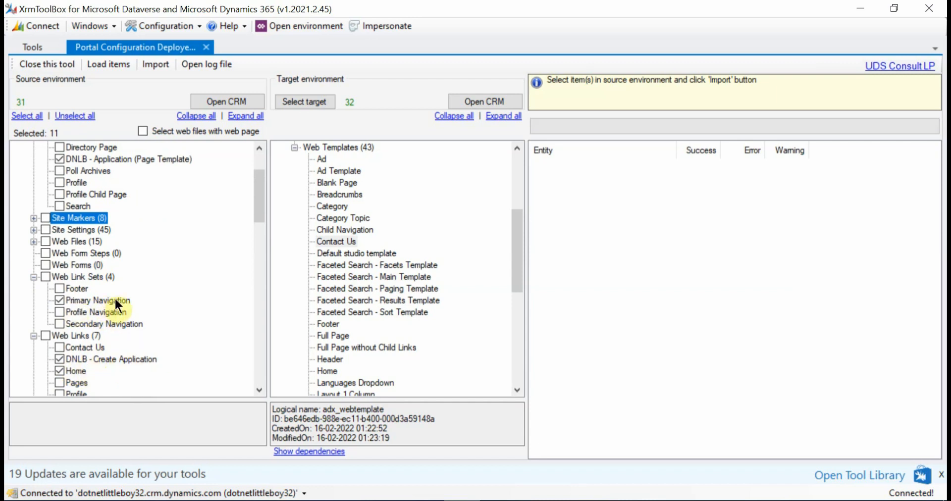
scroll(115, 301, up, 1)
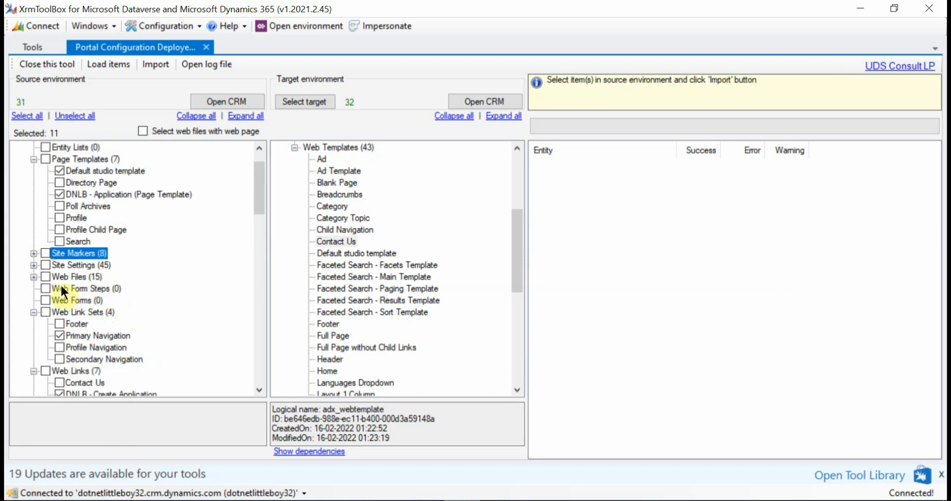
click(34, 265)
click(34, 147)
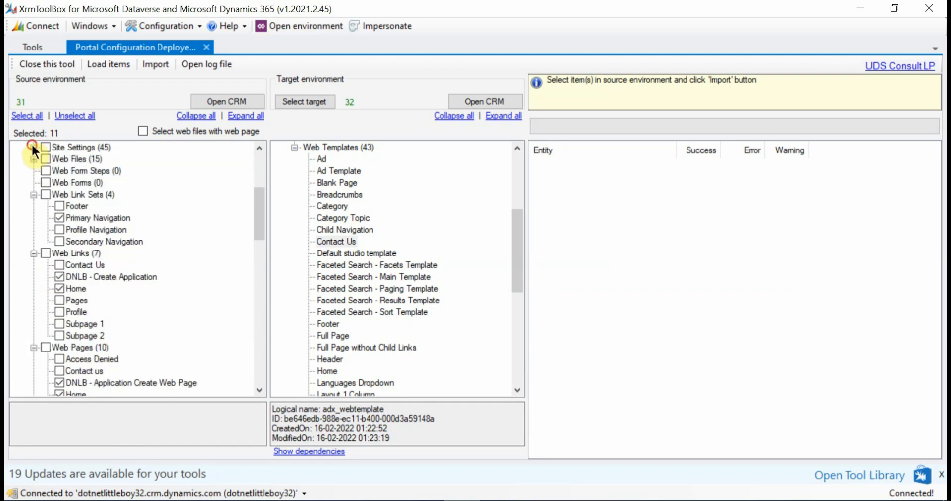
click(33, 194)
scroll(62, 262, up, 2)
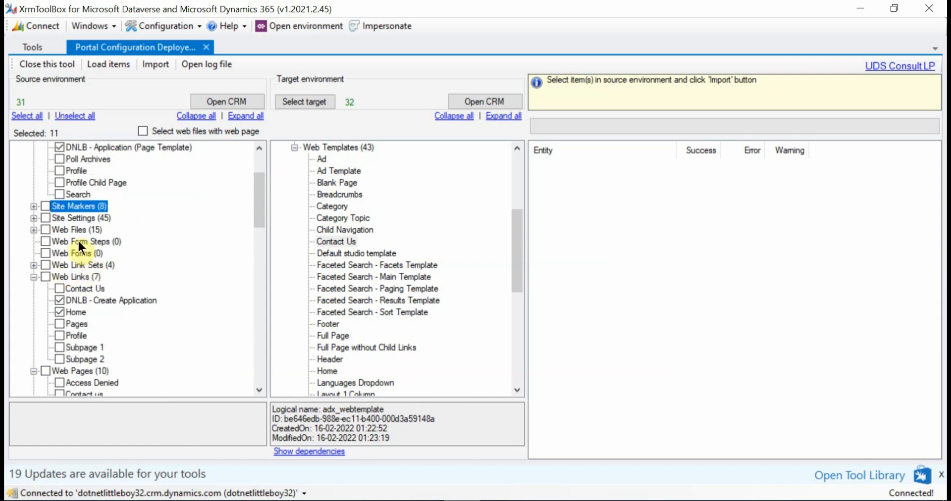
click(31, 230)
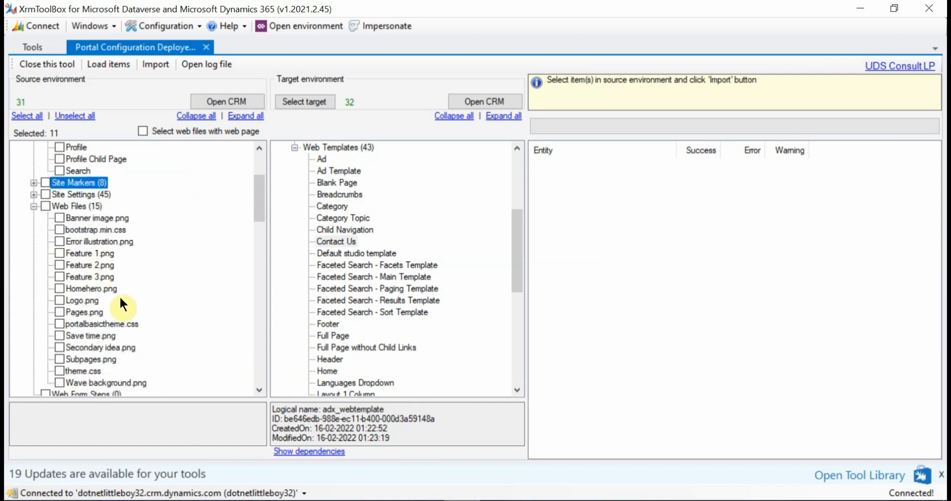
click(33, 206)
scroll(56, 257, up, 2)
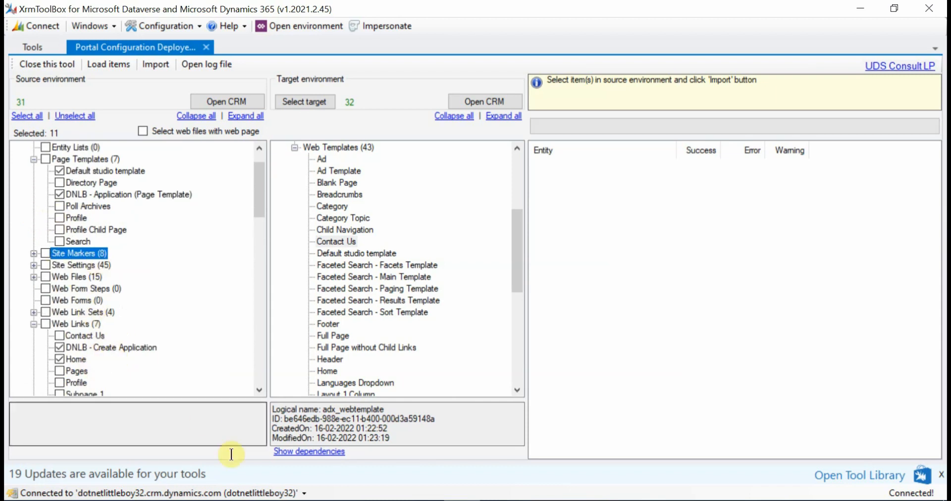
Switch to Portal Management in Chrome, list the active basic forms and widen the Name column to show the full names
click(191, 446)
scroll(70, 268, up, 5)
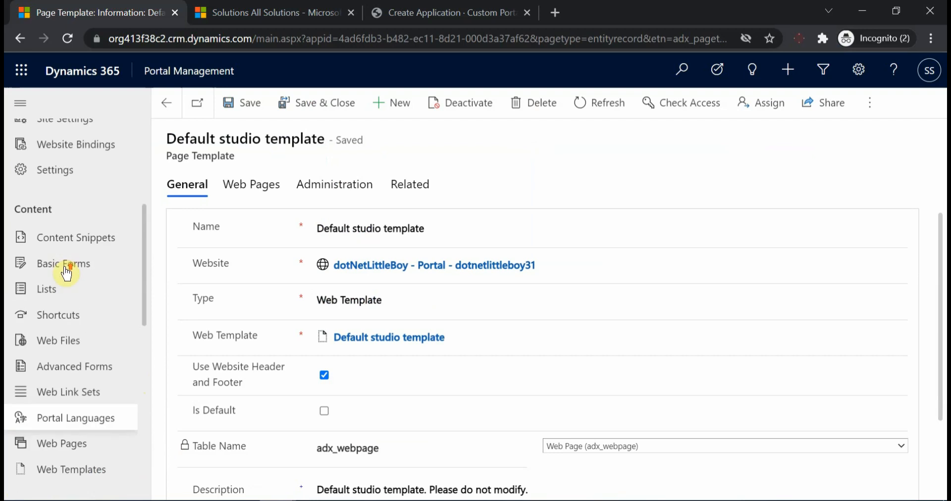
scroll(84, 297, down, 4)
scroll(88, 322, down, 1)
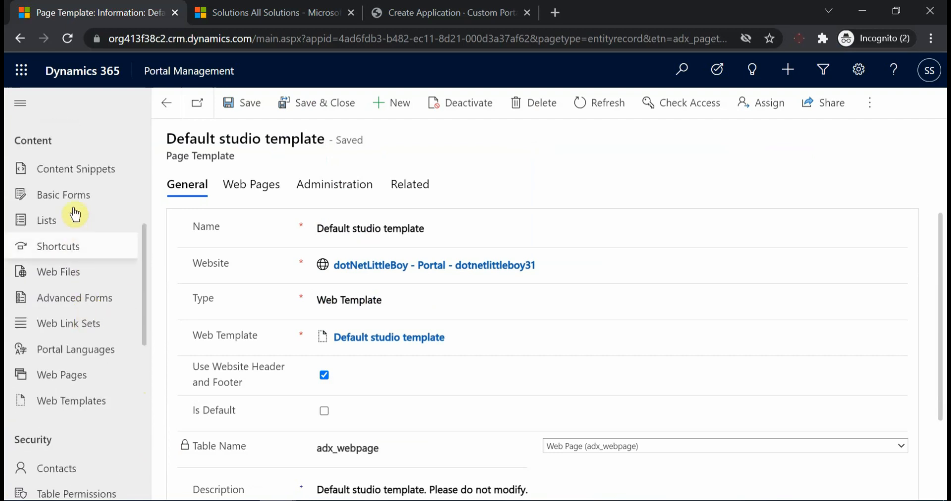
click(69, 198)
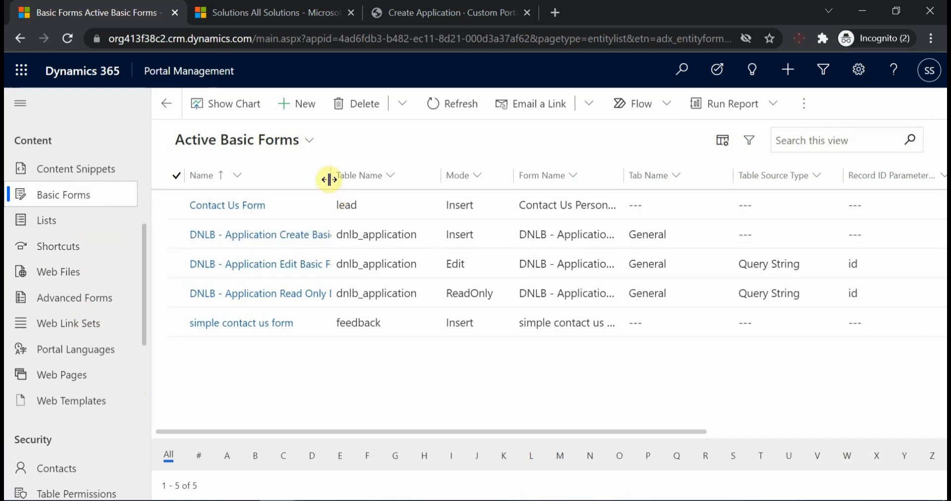
drag(328, 177, 389, 177)
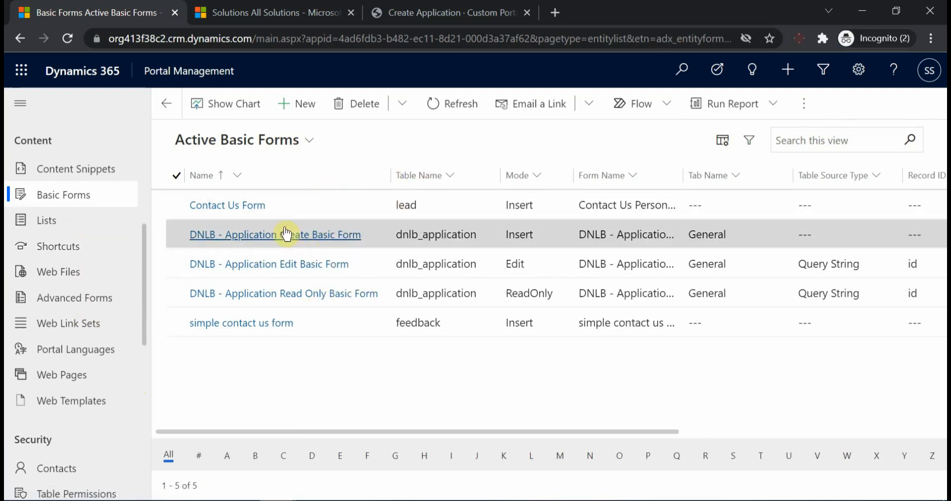
Open the DNLB - Application Create Basic Form record and compare its form name with the Application entity's forms in the solution window
click(424, 11)
click(144, 13)
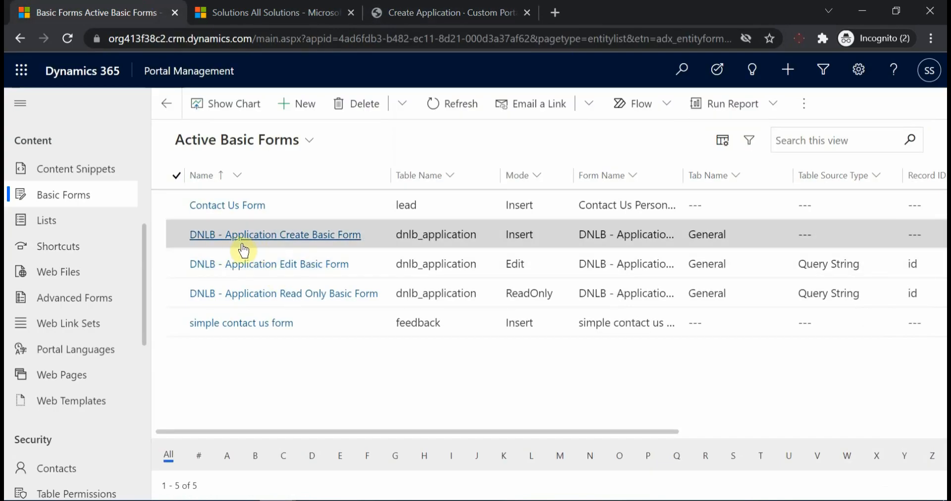
click(290, 235)
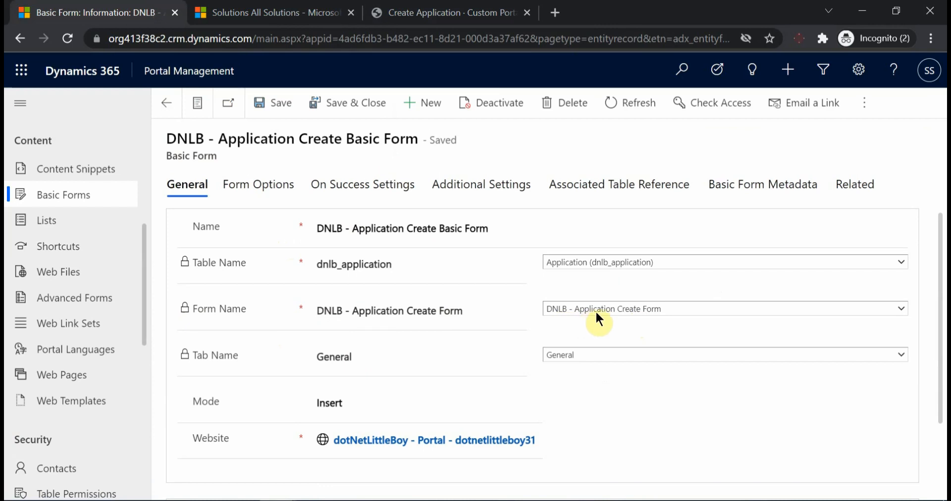
mouse_move(314, 500)
click(310, 458)
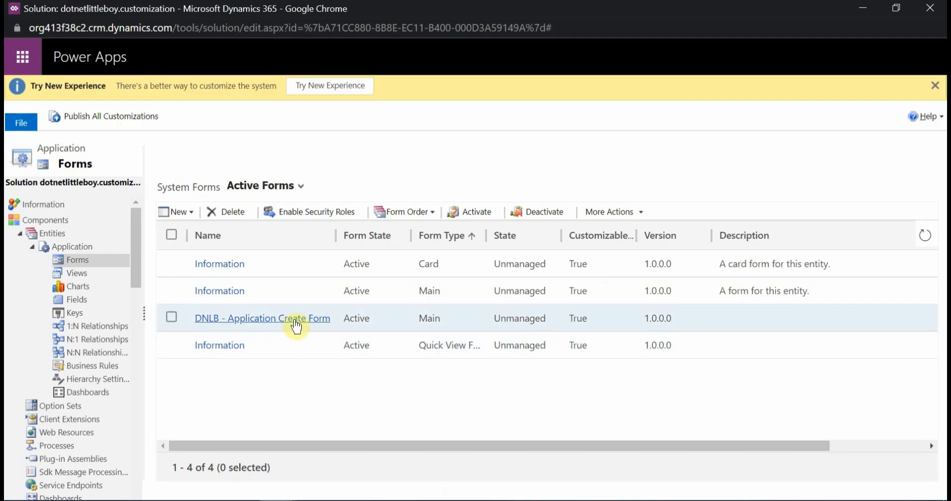
click(862, 7)
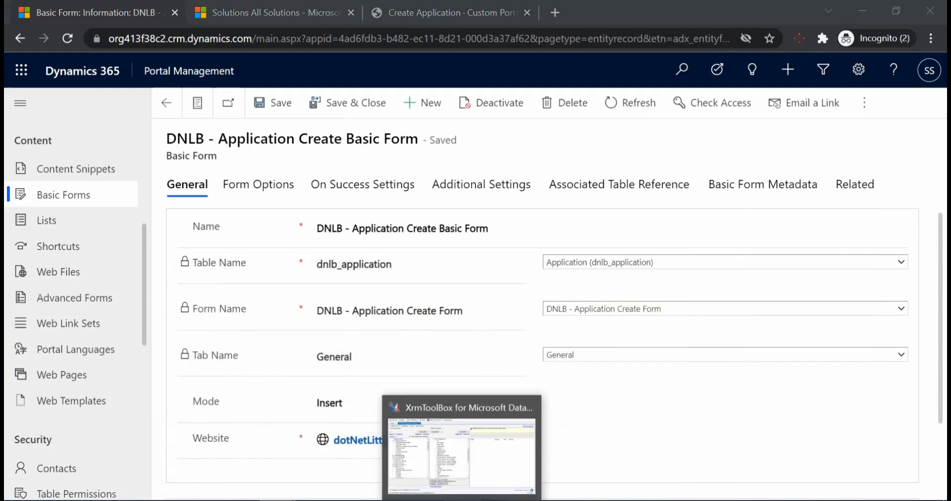
Return to XrmToolBox and mark DNLB - Application Edit Basic Form and DNLB - Application Read Only Basic Form for import
click(462, 500)
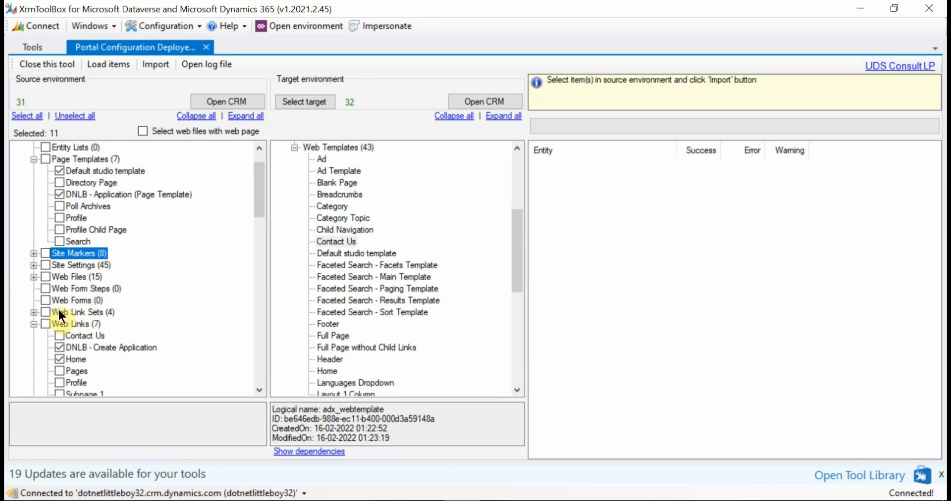
scroll(58, 308, up, 1)
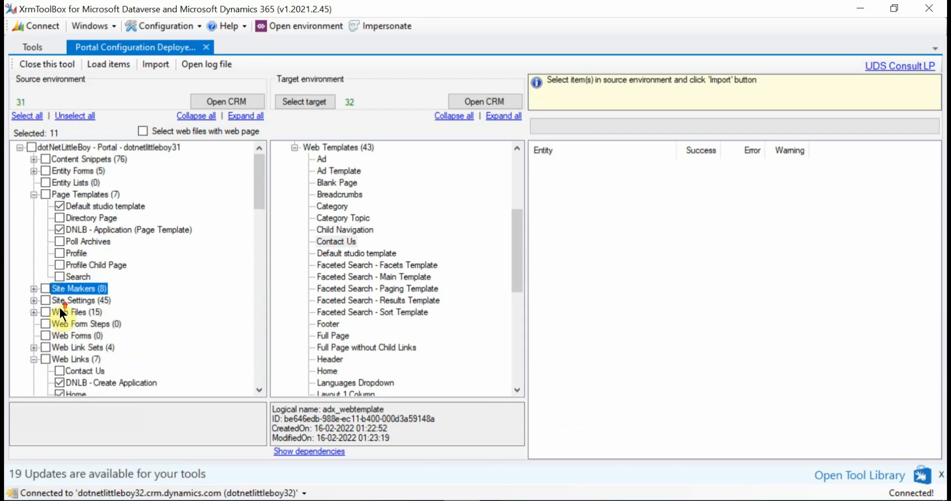
click(32, 170)
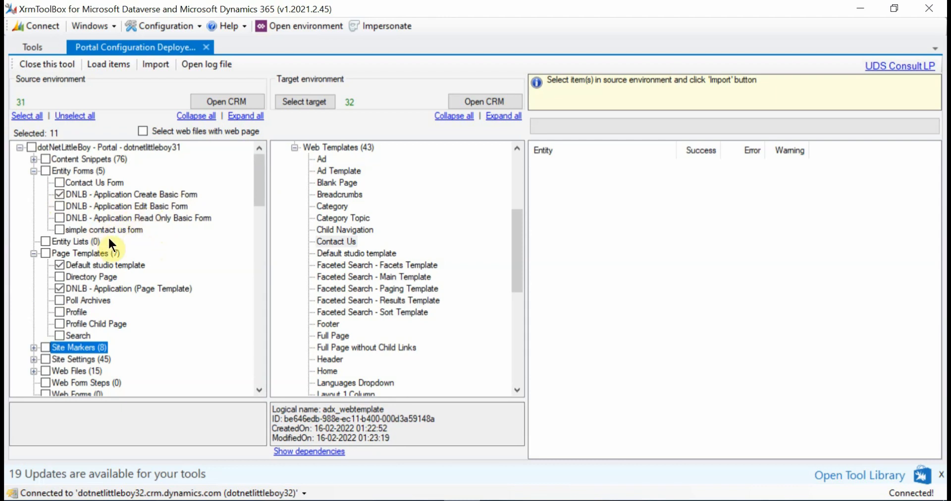
click(60, 205)
scroll(118, 281, down, 1)
scroll(117, 282, down, 2)
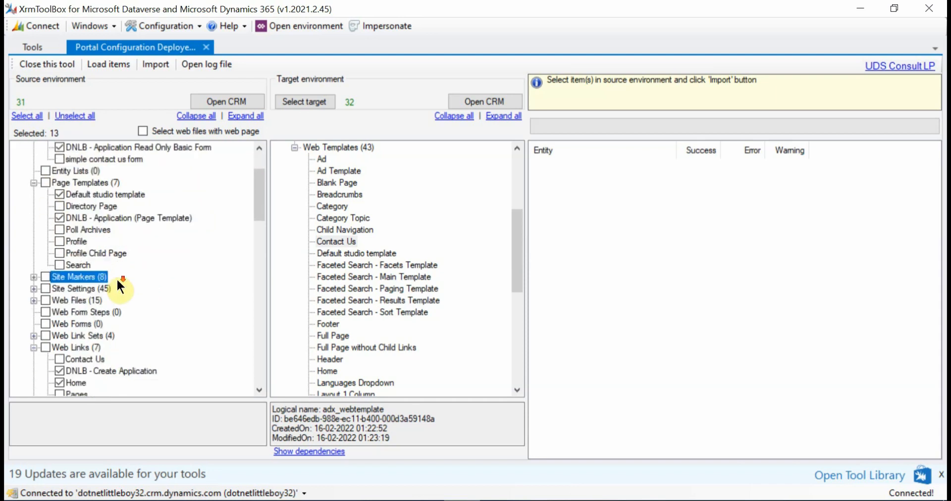
Review the items marked for import across the source portal's groups and collapse the Web Links and Web Pages groups
scroll(119, 286, down, 2)
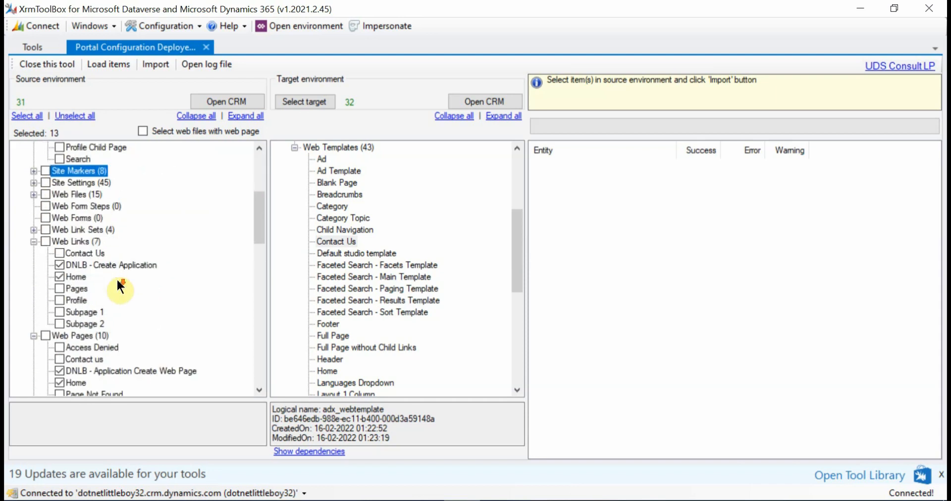
scroll(118, 286, down, 1)
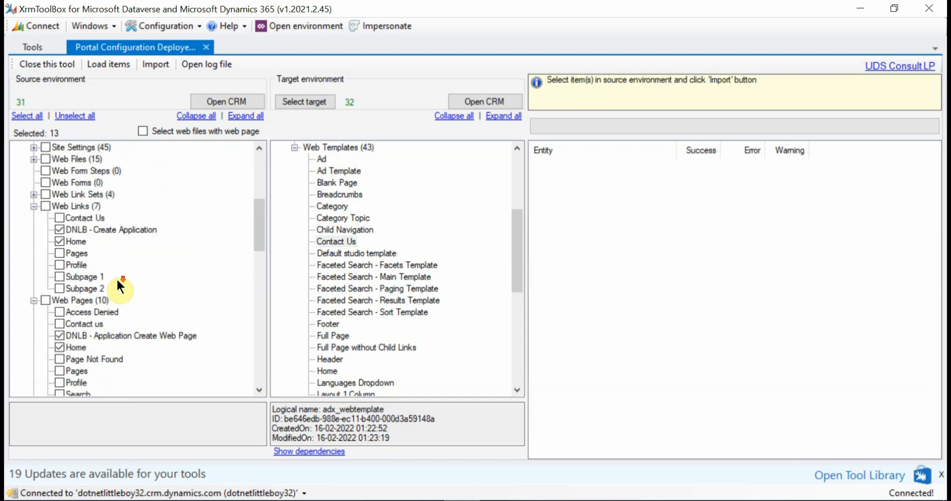
scroll(117, 278, down, 6)
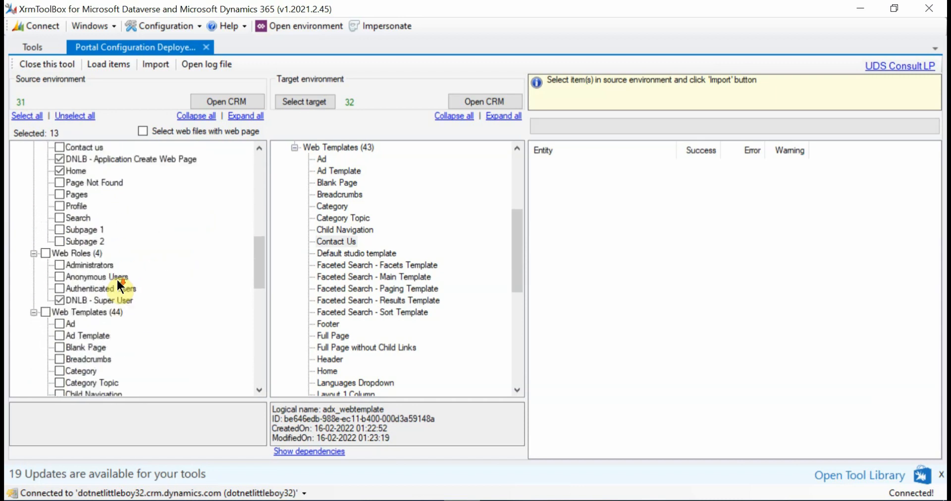
scroll(117, 278, down, 8)
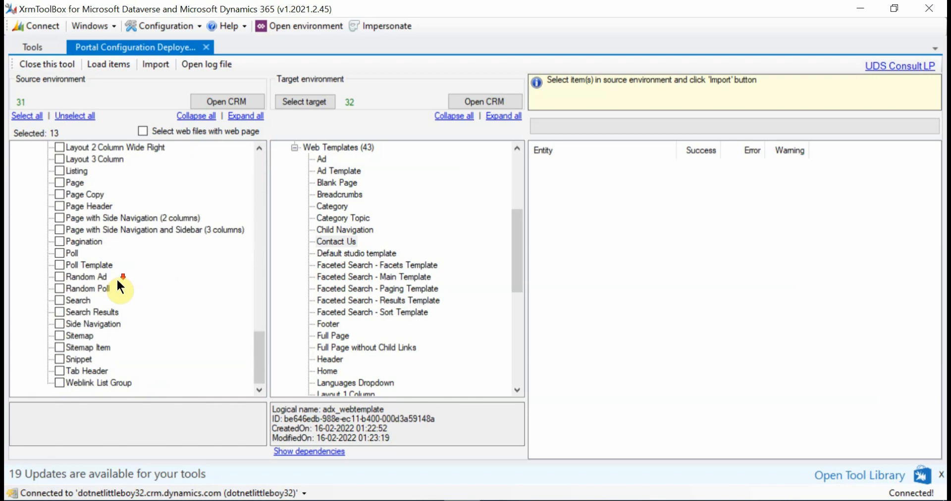
scroll(117, 278, up, 7)
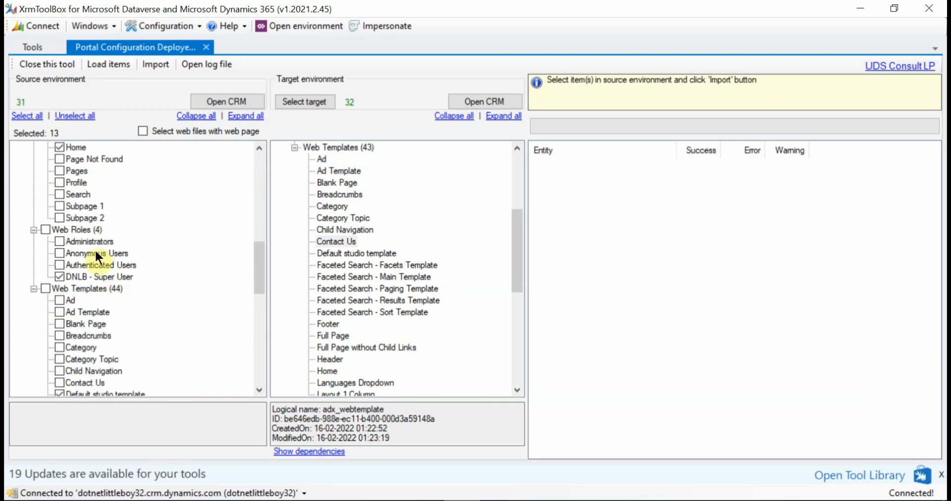
scroll(99, 257, up, 4)
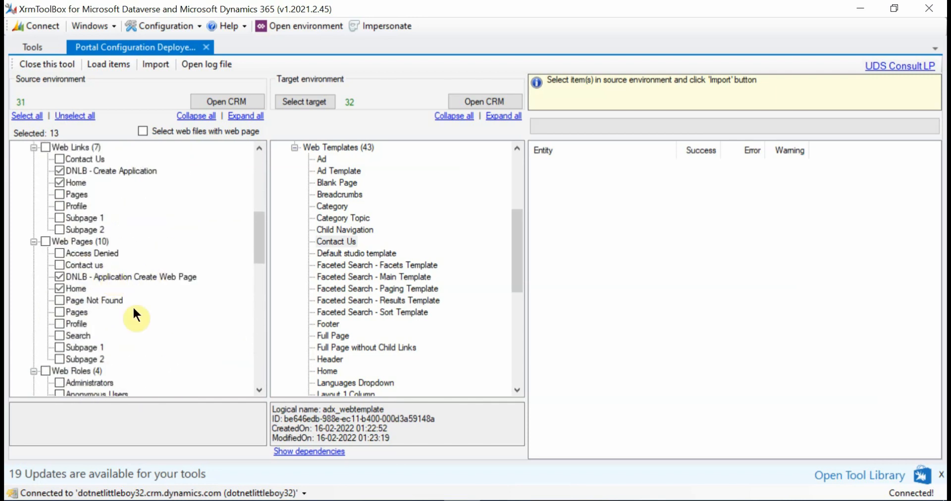
click(32, 241)
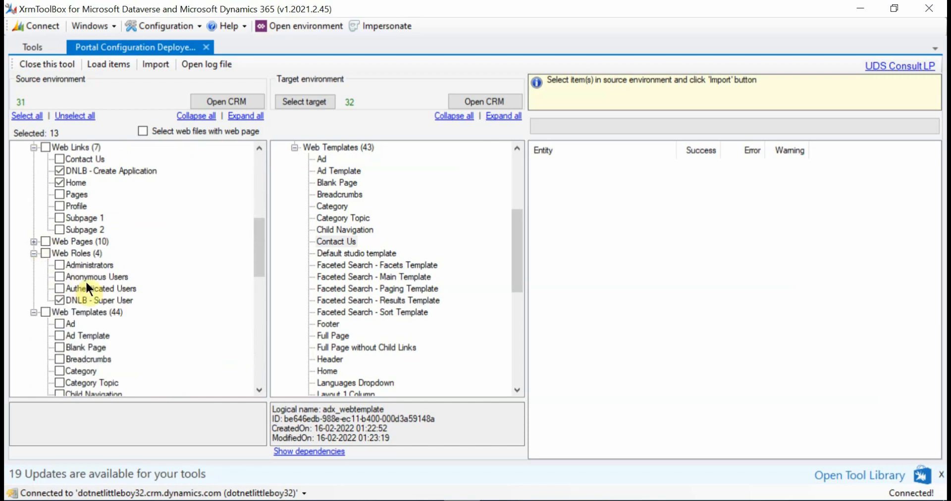
scroll(84, 272, up, 3)
click(33, 253)
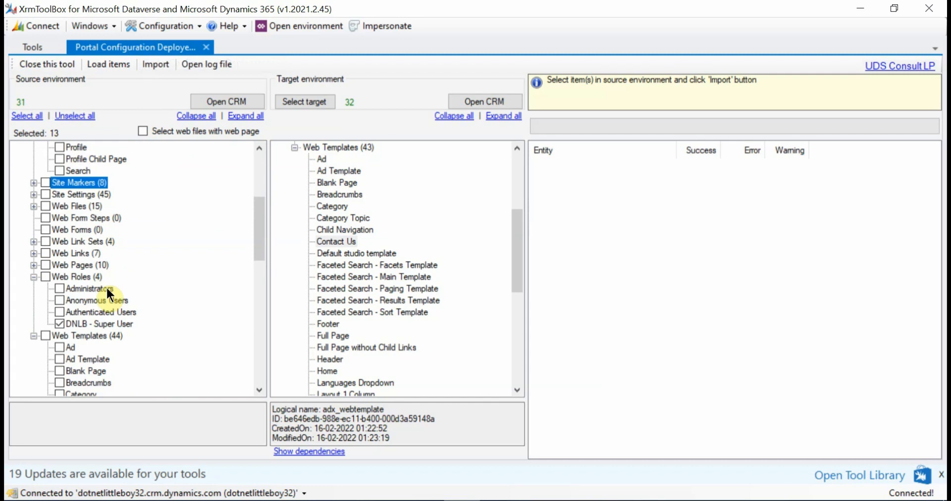
scroll(106, 287, up, 5)
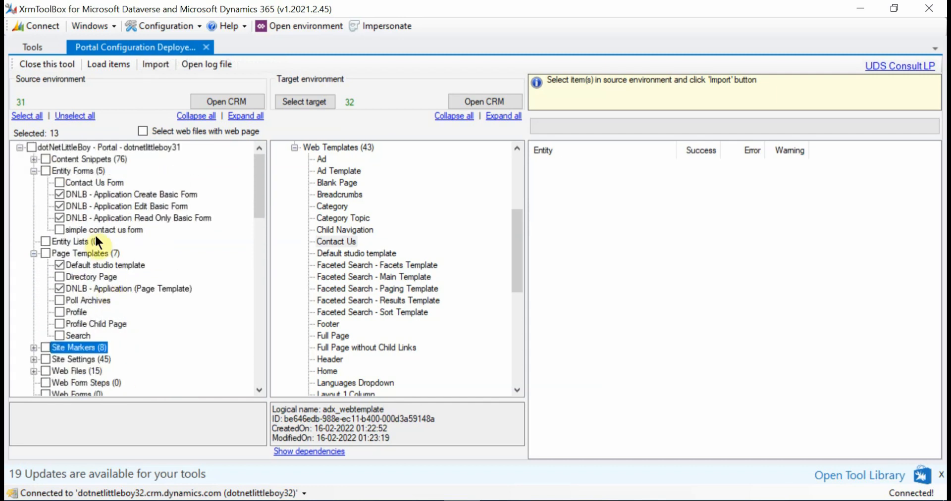
Start the import including the web files of the selected pages, and map the source website to DNLB - Portal - dotnetlittleboy32
click(159, 65)
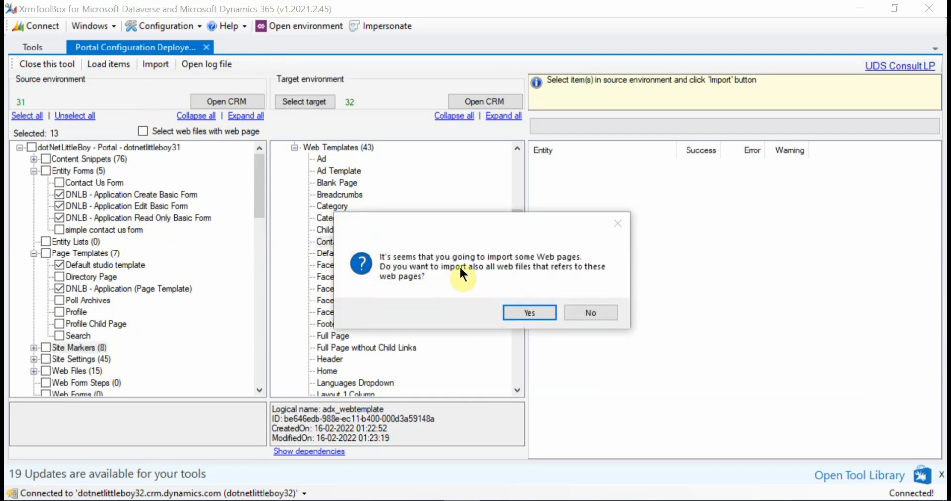
click(538, 310)
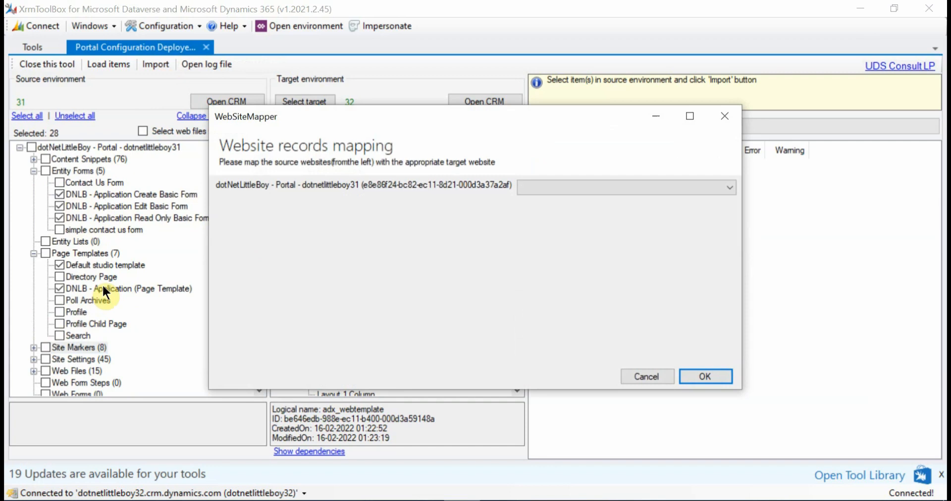
click(544, 189)
click(553, 198)
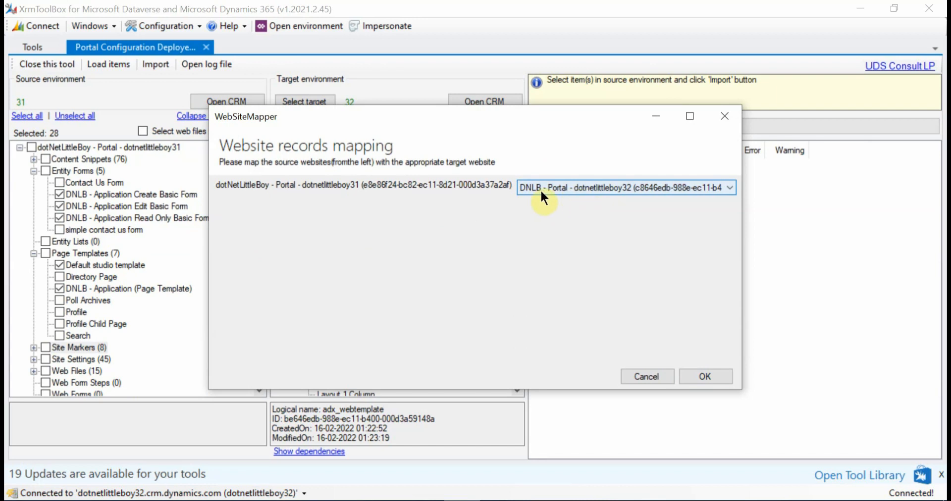
click(702, 372)
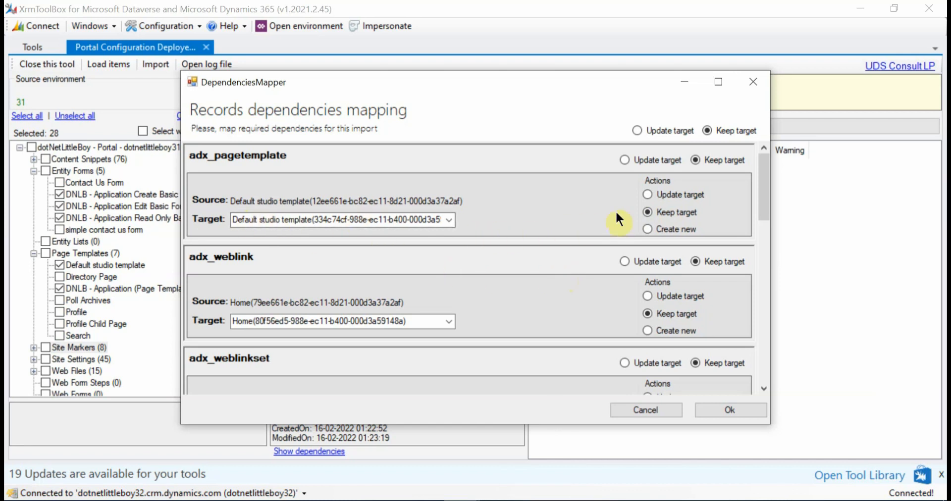
Accept the dependency mappings with Keep target and run the import with the web page plugin steps deactivated
scroll(555, 272, down, 6)
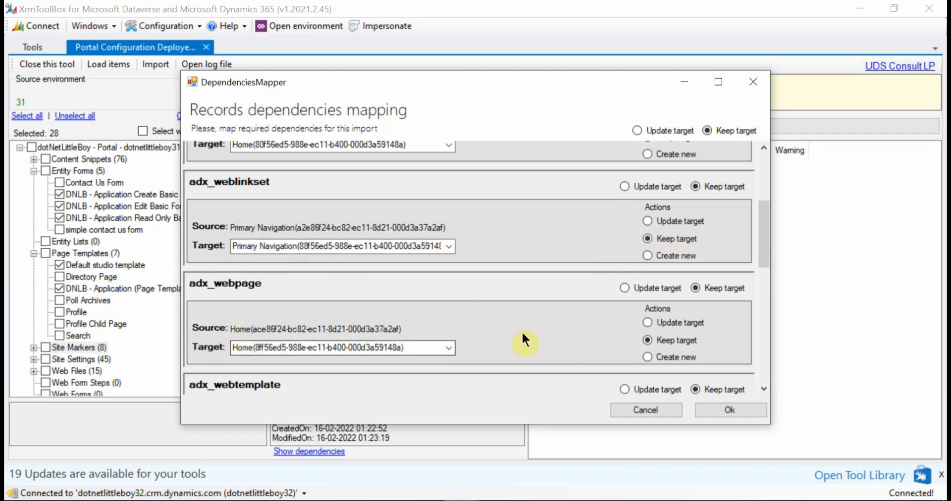
scroll(522, 330, down, 3)
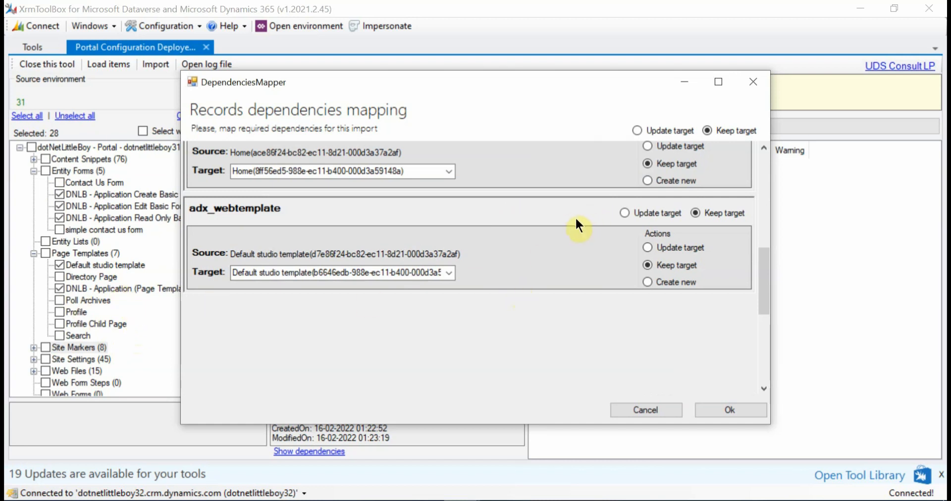
click(729, 403)
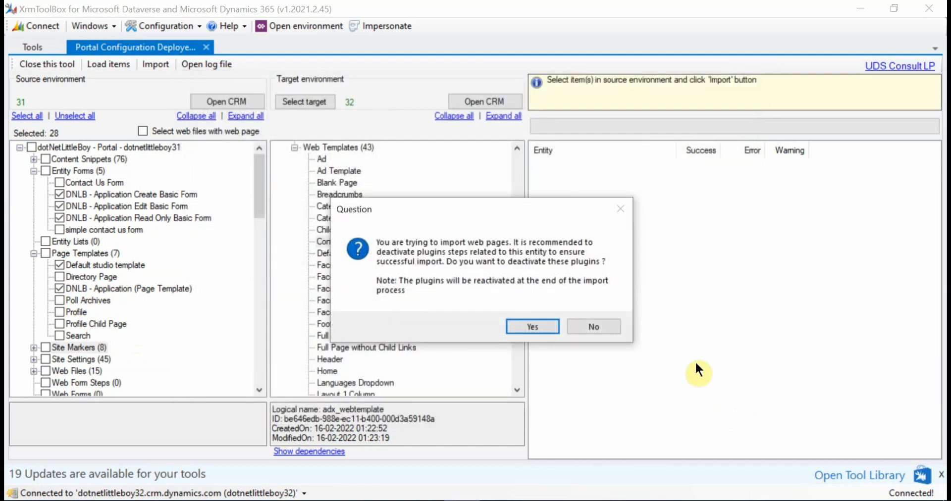
click(538, 326)
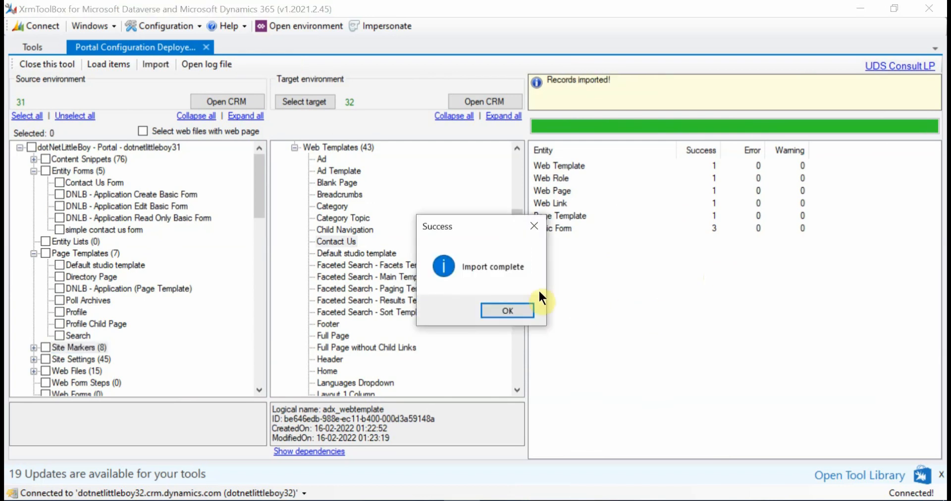
click(513, 307)
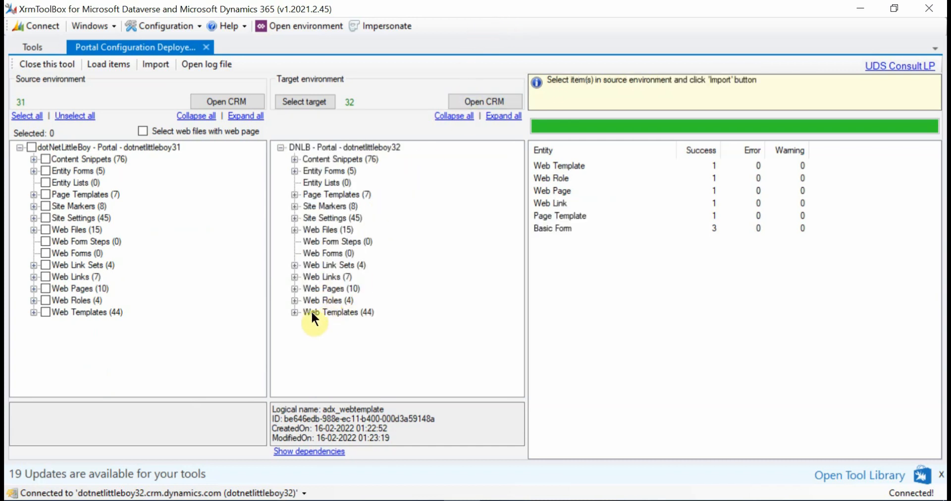
Expand the target portal's Web Templates, Web Roles, Web Pages, Web Links, Page Templates and Entity Forms groups to check the imported DNLB items
click(295, 312)
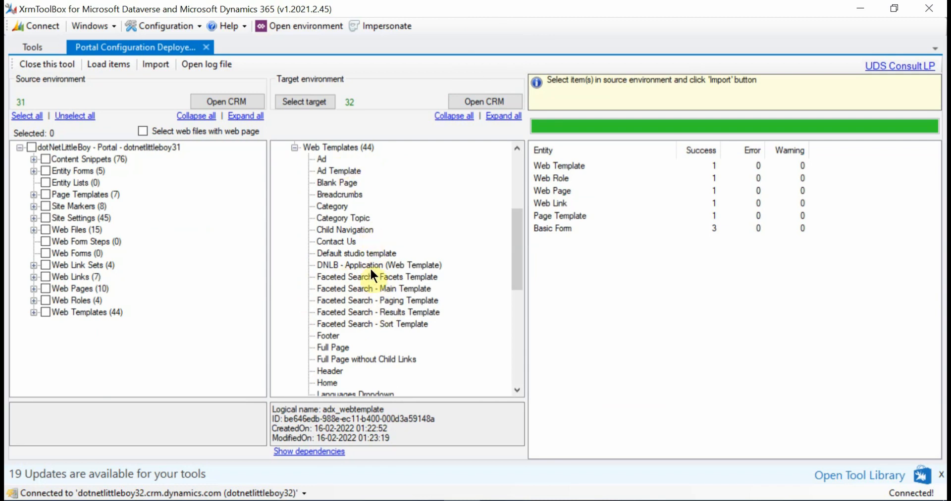
scroll(368, 282, up, 4)
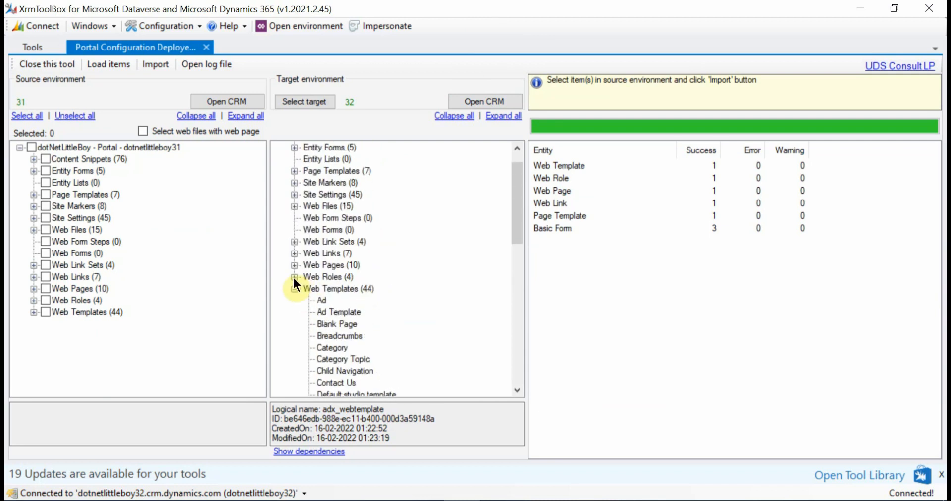
click(294, 276)
click(295, 266)
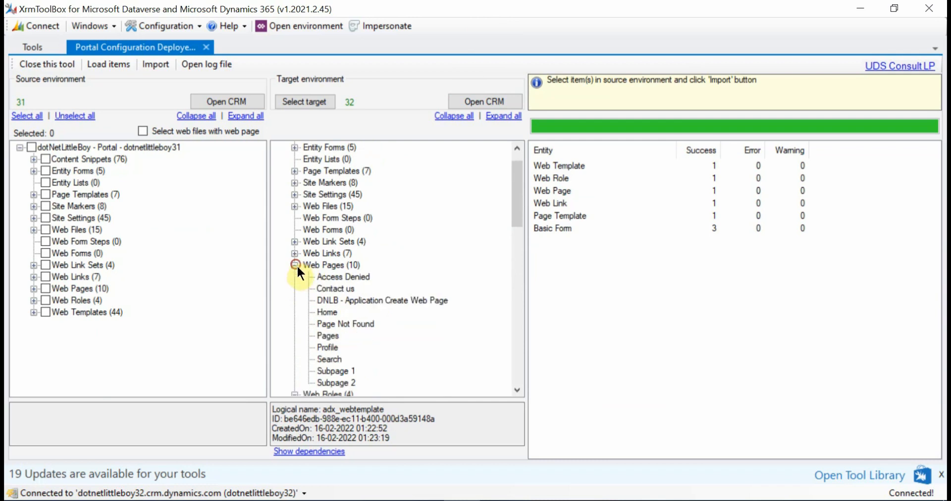
click(295, 253)
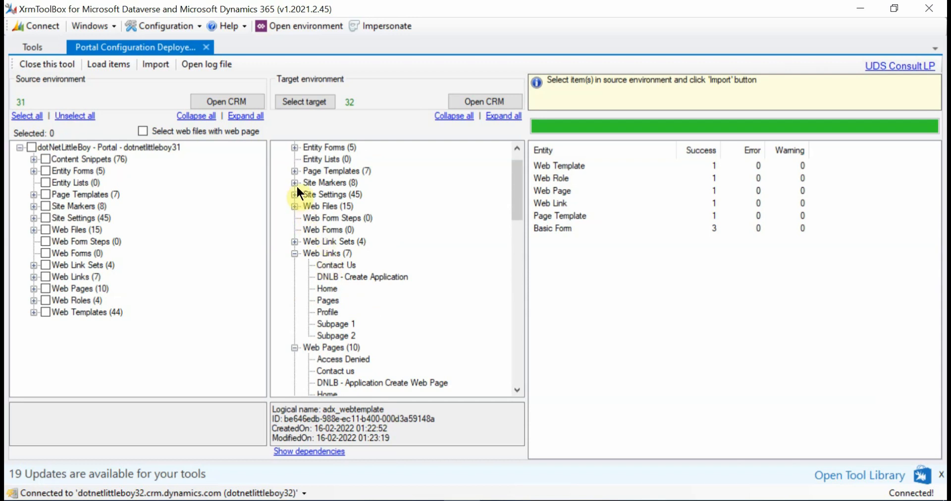
click(295, 171)
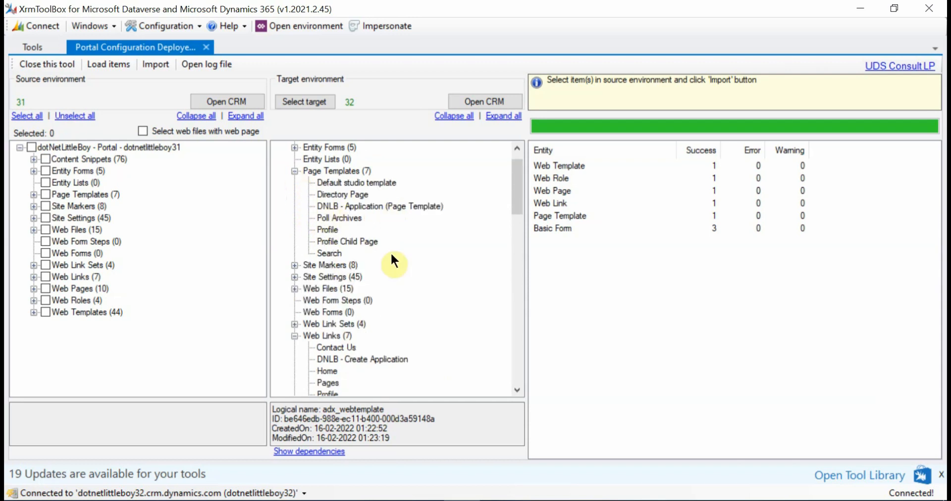
scroll(392, 256, up, 1)
click(294, 171)
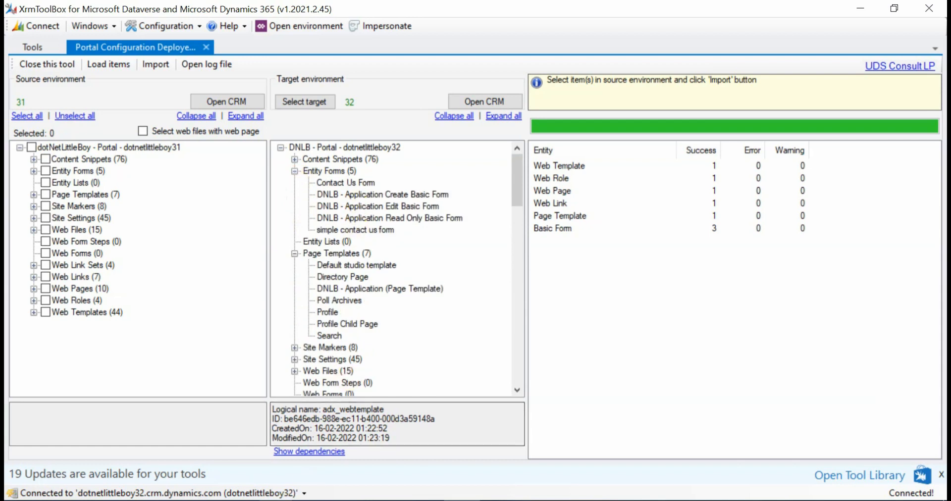
Glance at Portal Management in both browsers, return to XrmToolBox and recheck the target's web links, web pages and web roles
click(191, 461)
scroll(95, 359, down, 3)
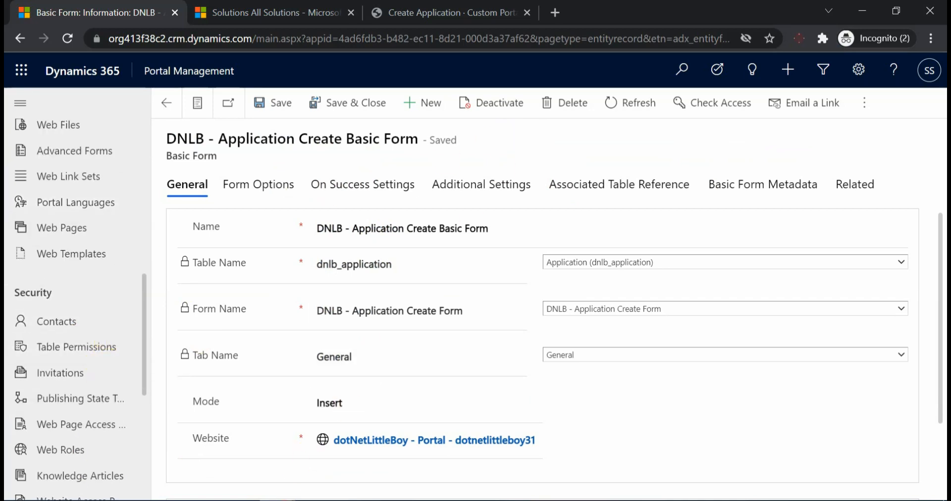
click(318, 458)
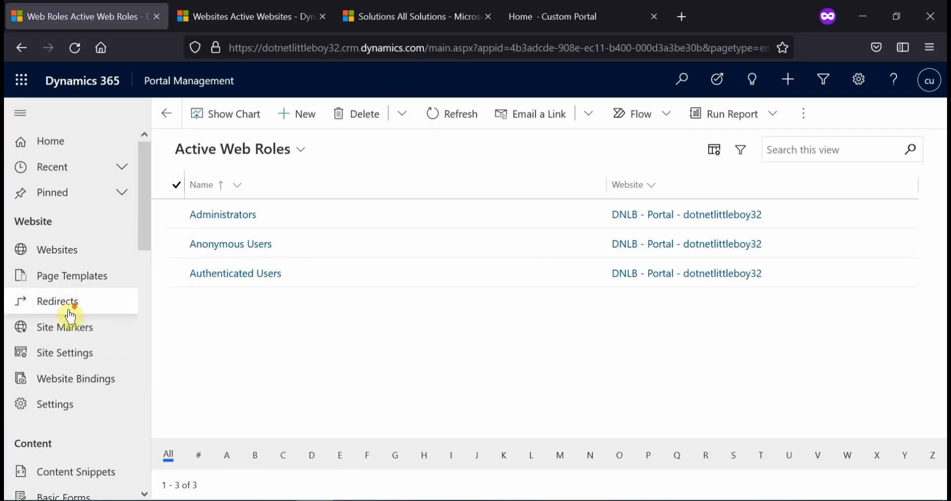
scroll(77, 312, down, 3)
click(462, 500)
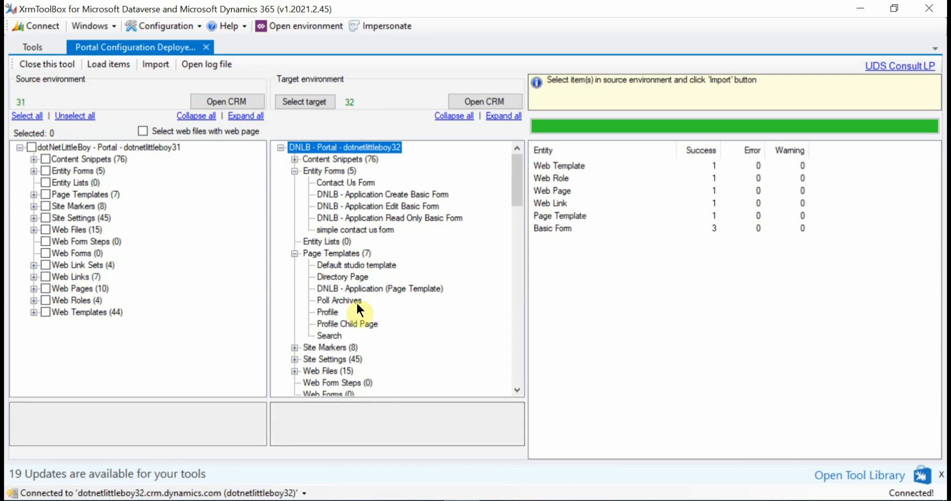
scroll(357, 302, down, 4)
scroll(355, 300, down, 3)
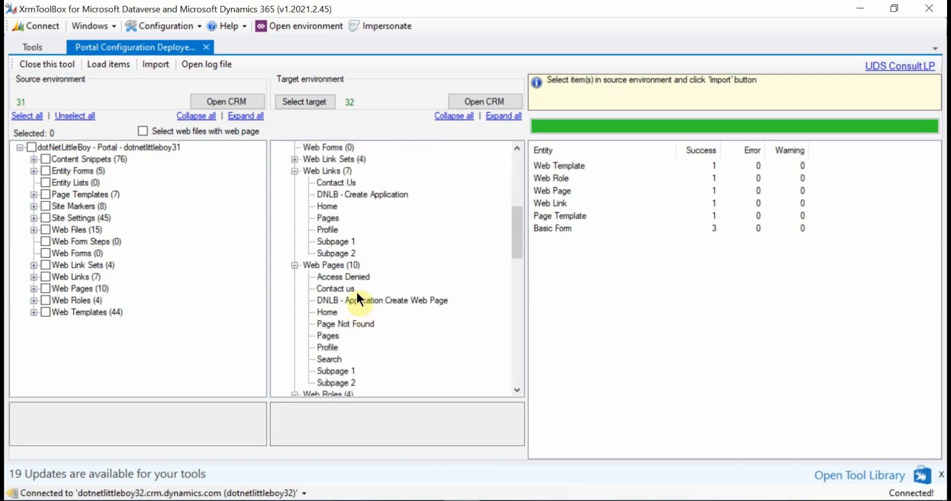
scroll(352, 290, down, 2)
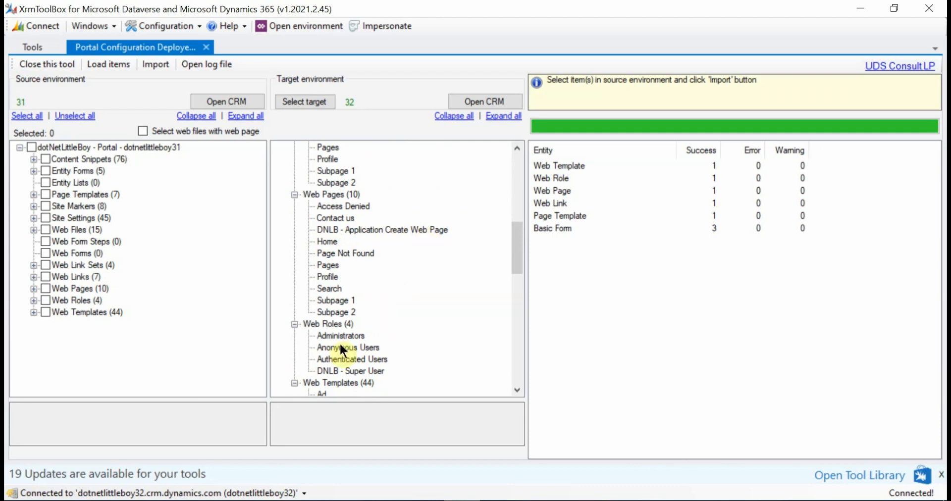
Switch to the dotnetlittleboy32 Portal Management in Firefox and open the DNLB - Application Create Web Page record from the active web pages
click(317, 499)
scroll(42, 323, down, 6)
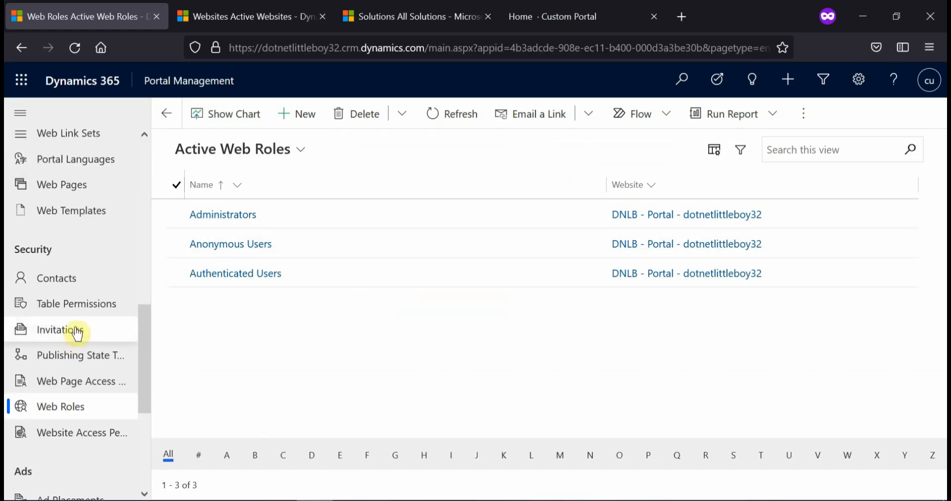
click(83, 187)
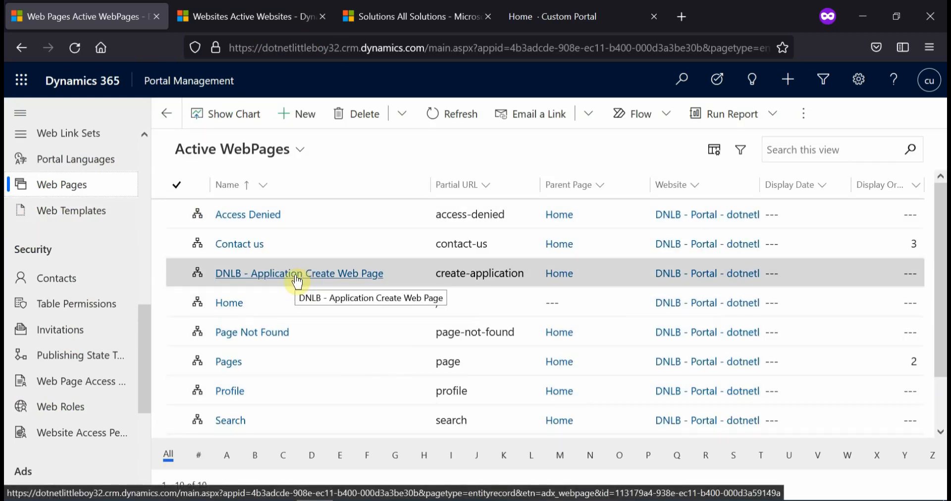
click(297, 279)
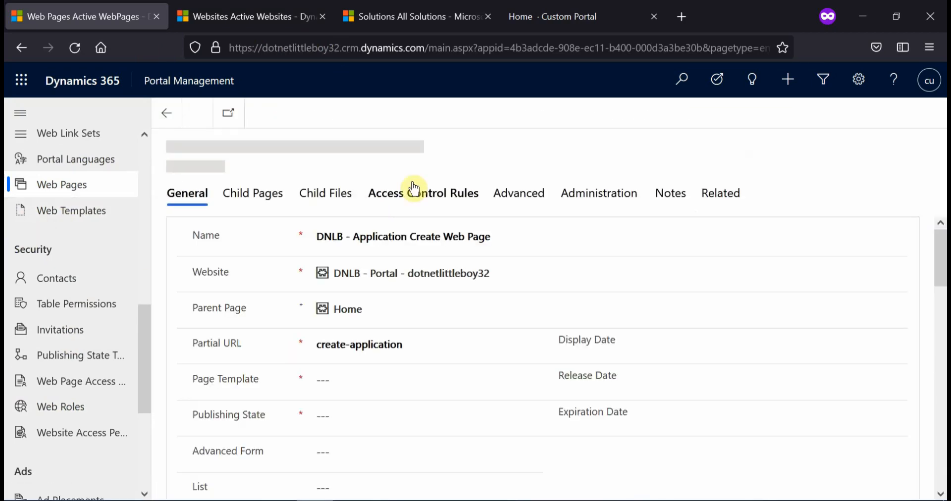
Start a new localized content page in the Localized Content section of the DNLB - Application Create Web Page record
scroll(518, 350, down, 5)
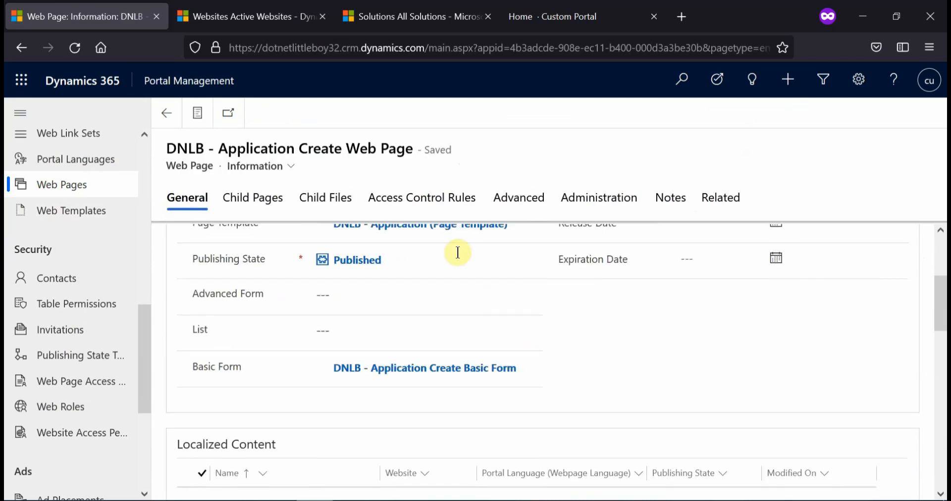
scroll(484, 323, down, 3)
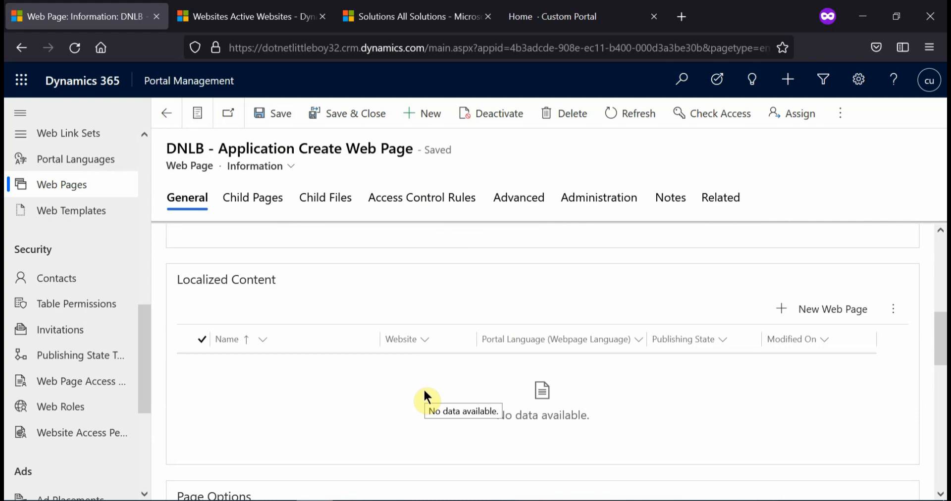
click(812, 311)
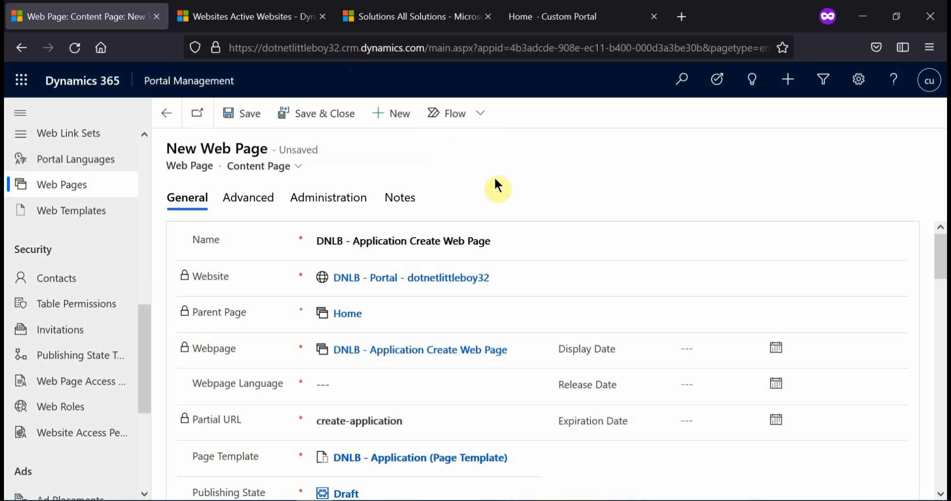
Switch to the Custom Portal site, reload it and try opening DNLB - Create Application from the home navigation
click(557, 18)
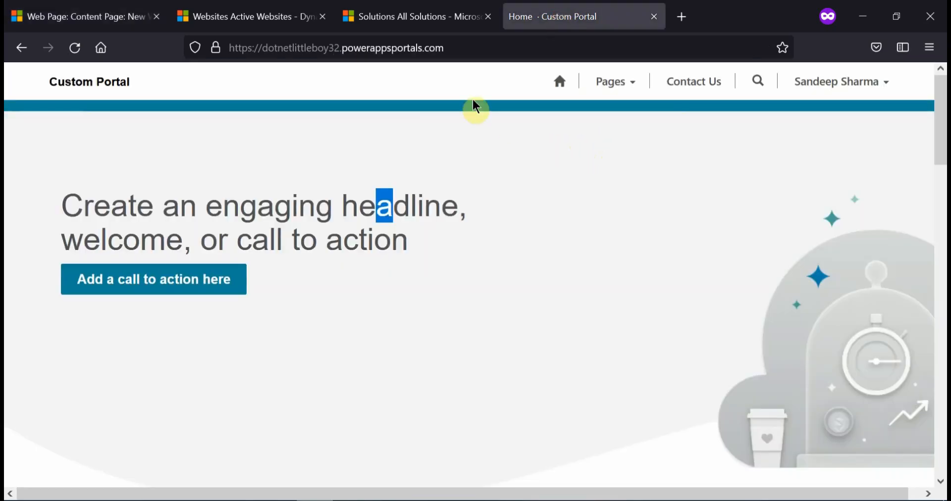
click(537, 173)
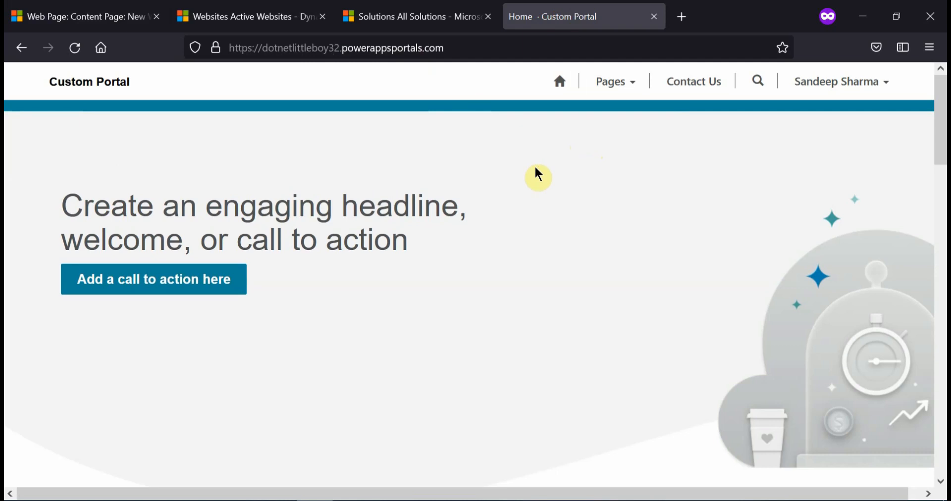
key(F5)
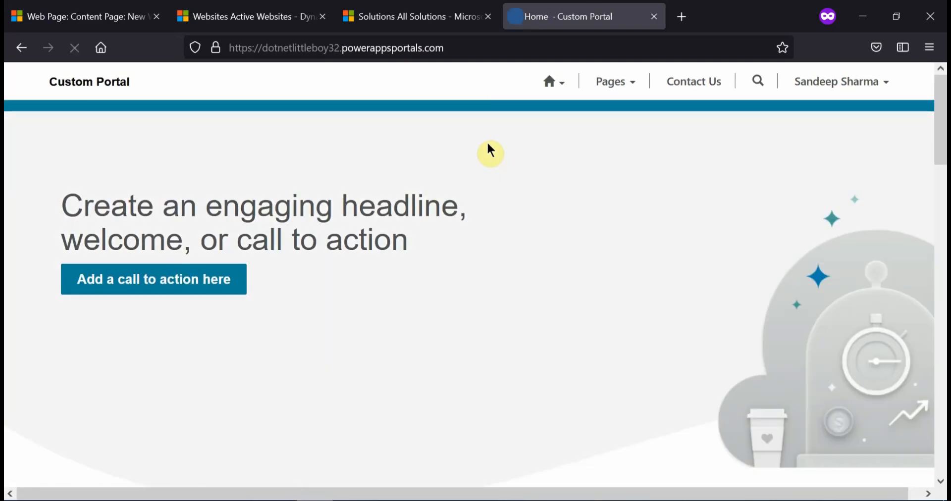
click(559, 85)
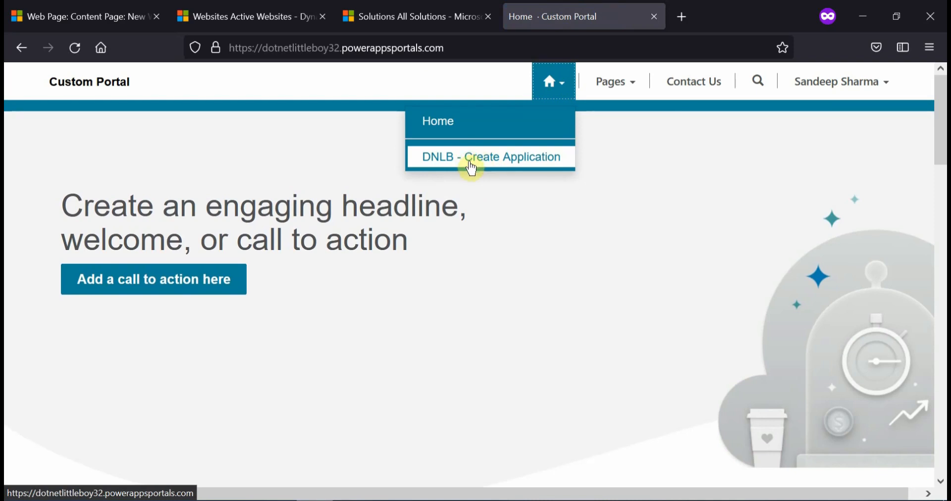
click(470, 165)
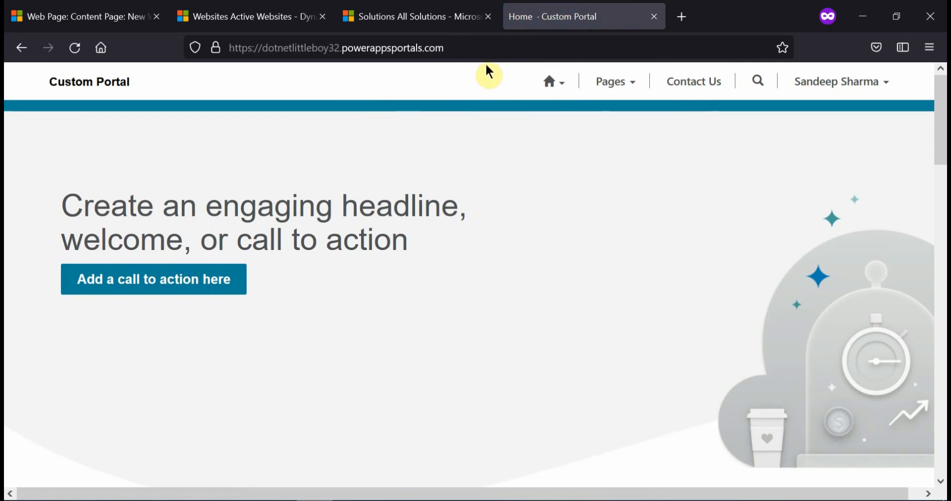
Return to the unsaved content page and set its Publishing State to Published
click(84, 15)
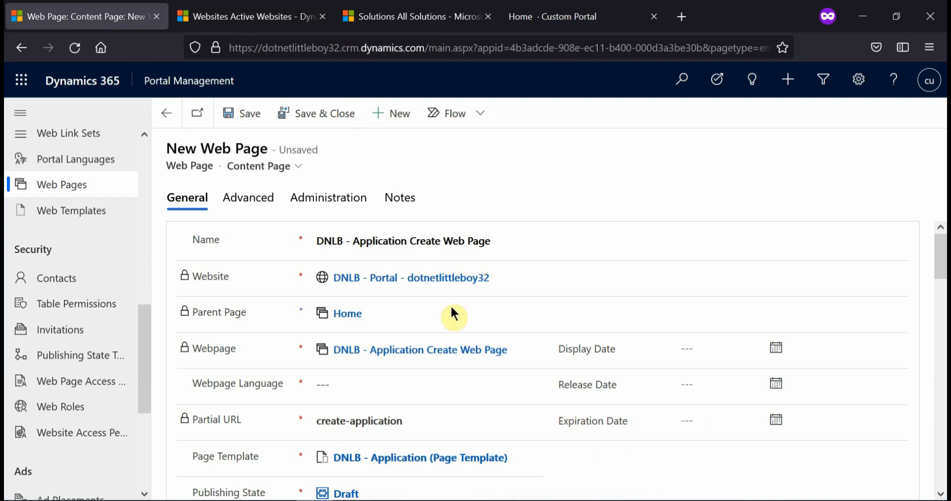
scroll(456, 317, down, 4)
scroll(464, 350, up, 2)
scroll(462, 349, up, 2)
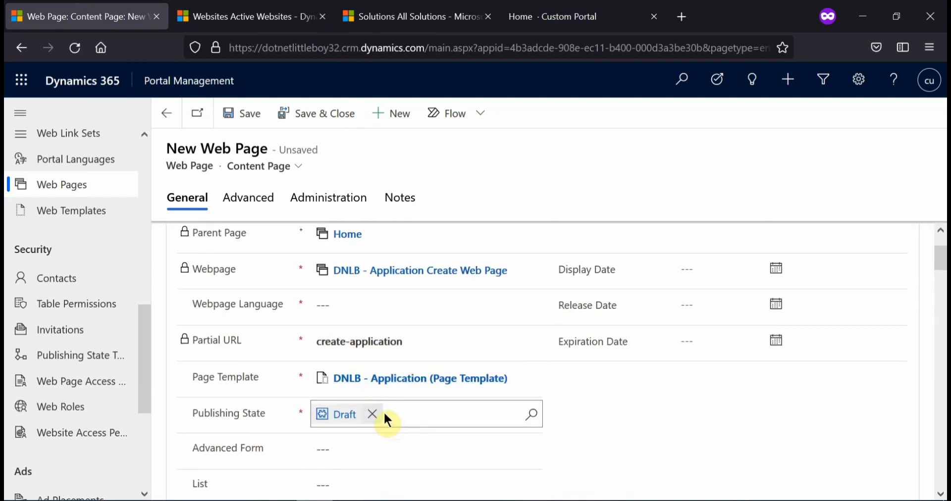
click(373, 419)
text(publ)
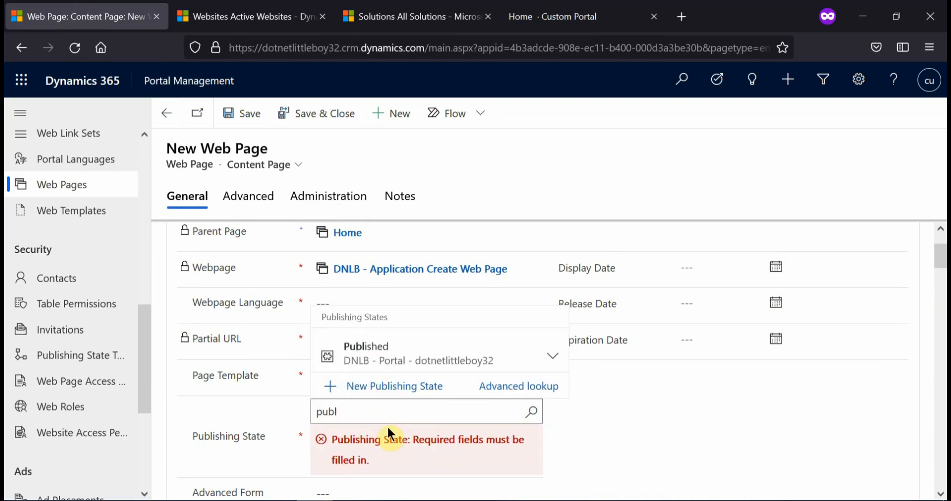
click(394, 355)
Set the content page's Webpage Language to English, then save and close it
click(377, 306)
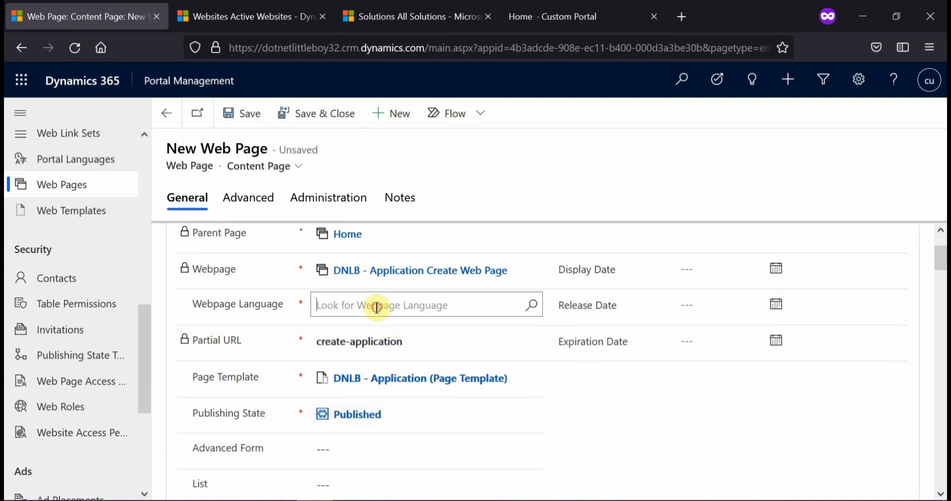
text(eng)
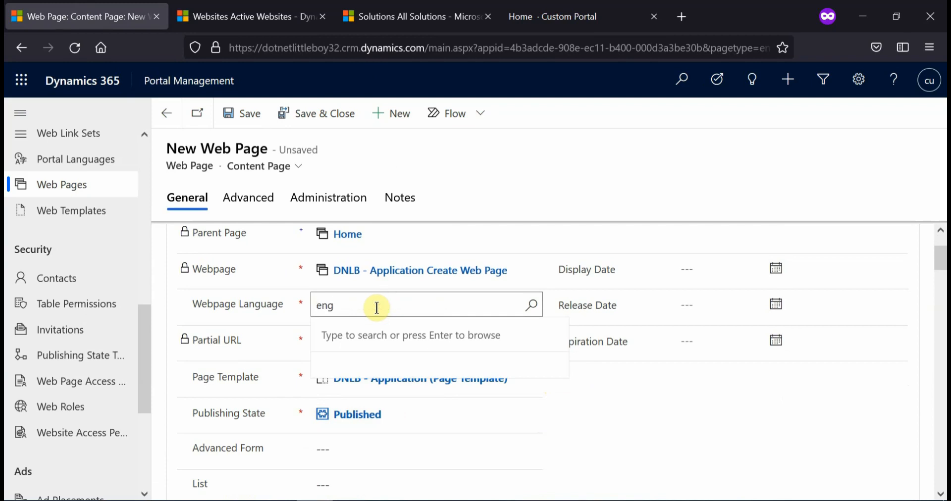
click(372, 369)
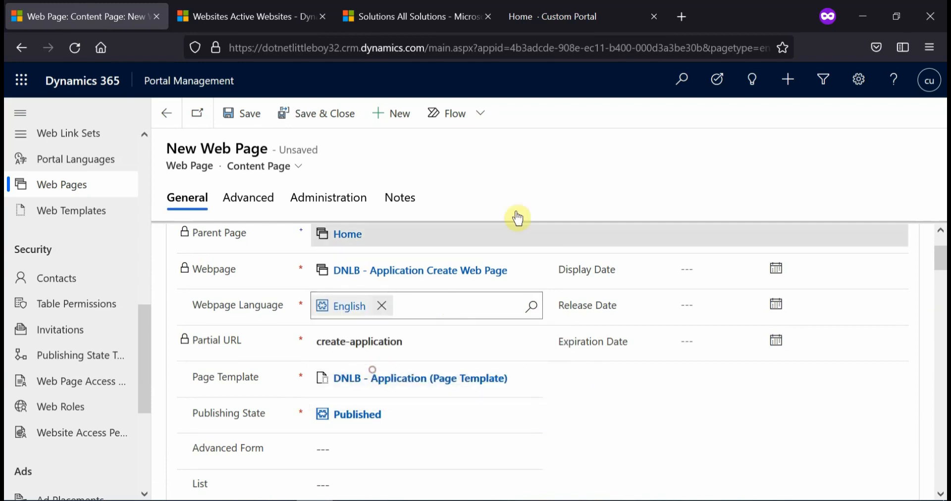
scroll(567, 407, down, 3)
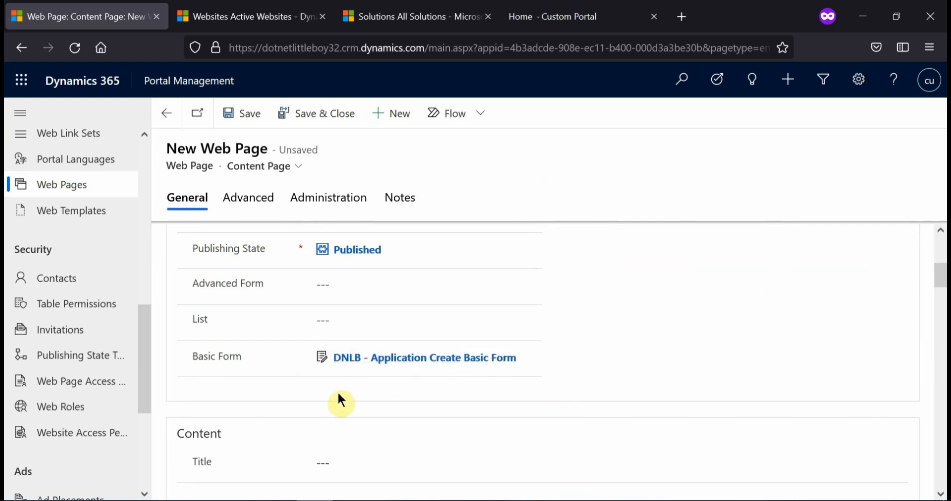
scroll(379, 388, up, 4)
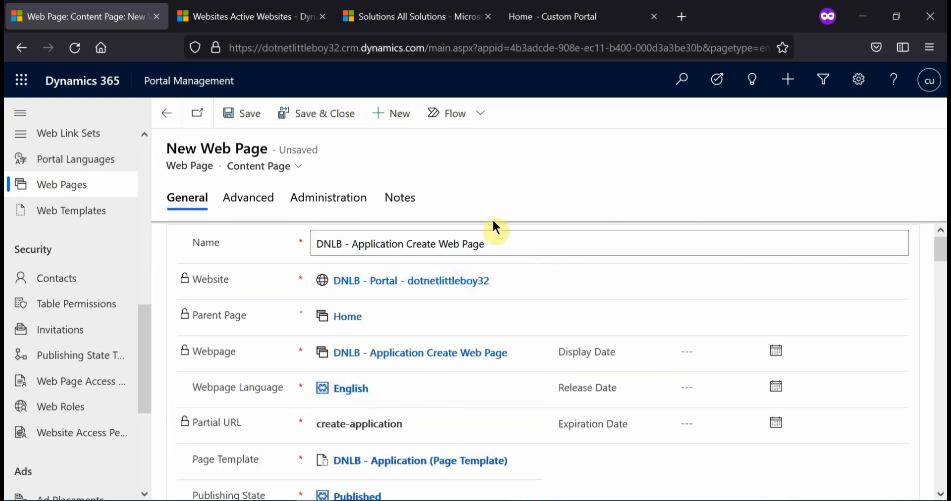
click(323, 114)
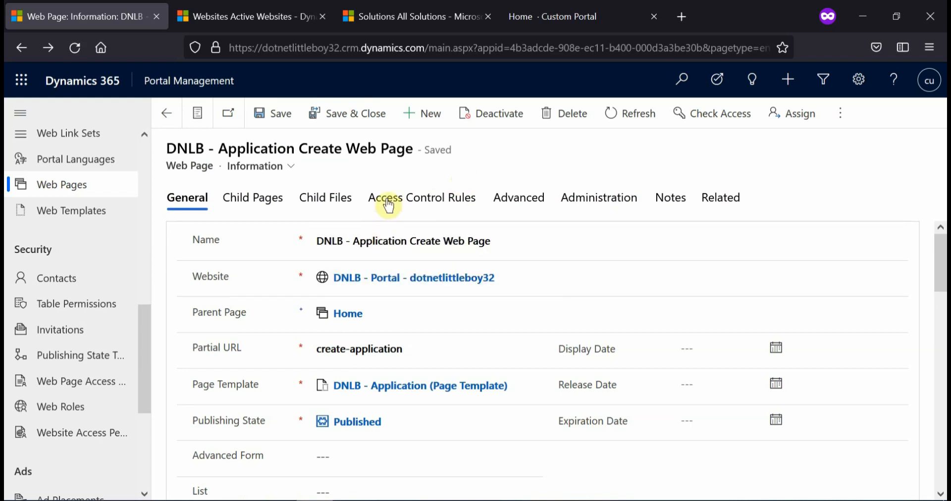
Reload the Custom Portal home page repeatedly and retry the DNLB - Create Application navigation link
click(537, 17)
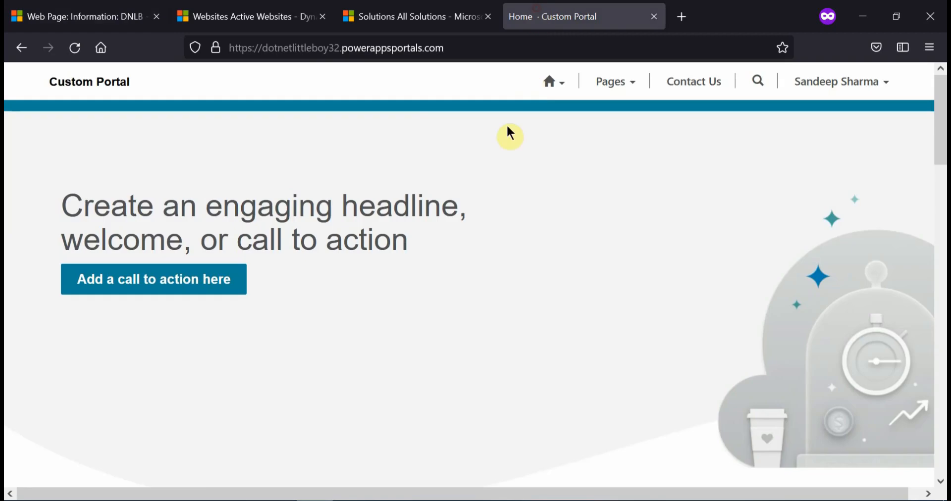
key(F5)
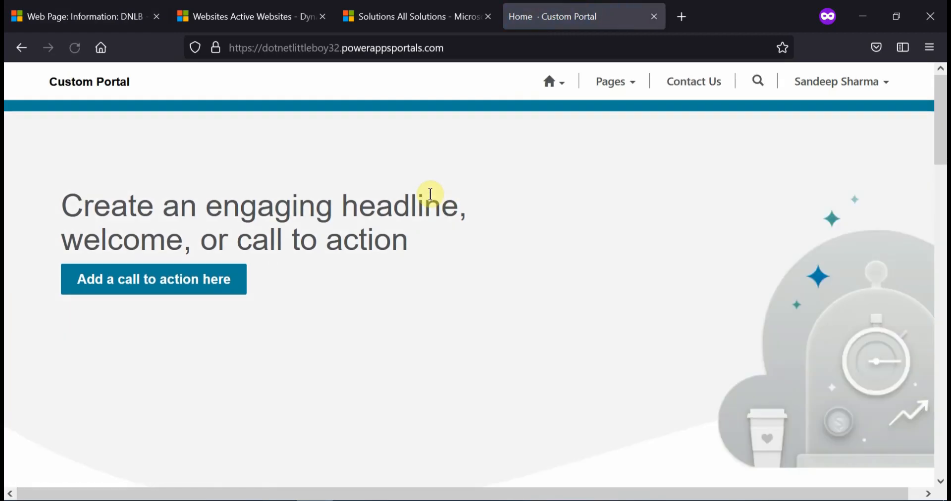
click(550, 89)
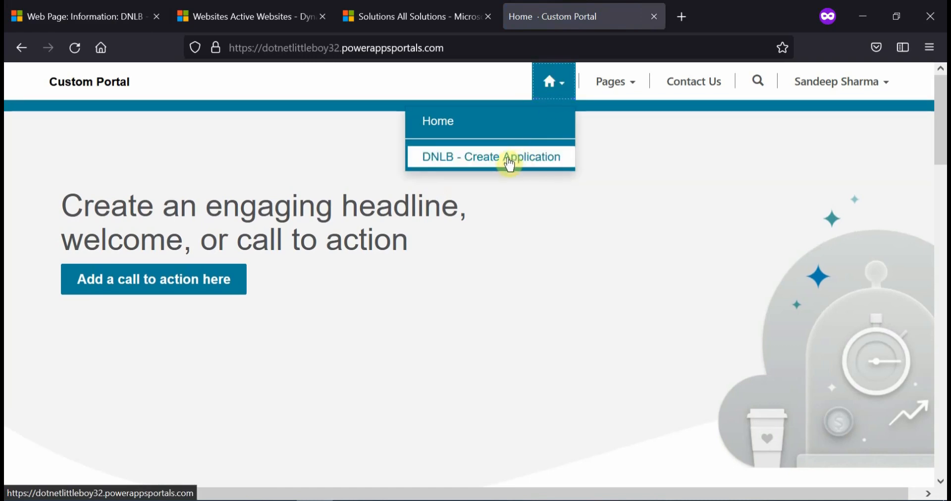
click(507, 157)
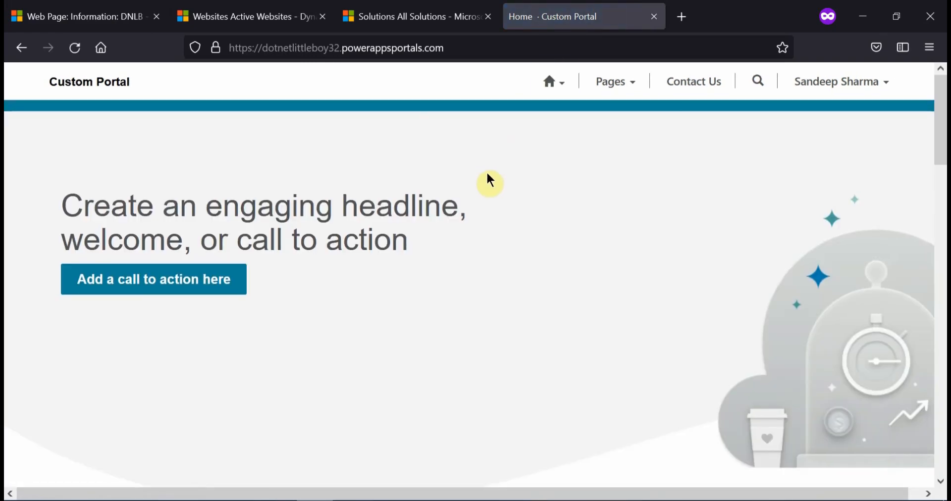
key(F5)
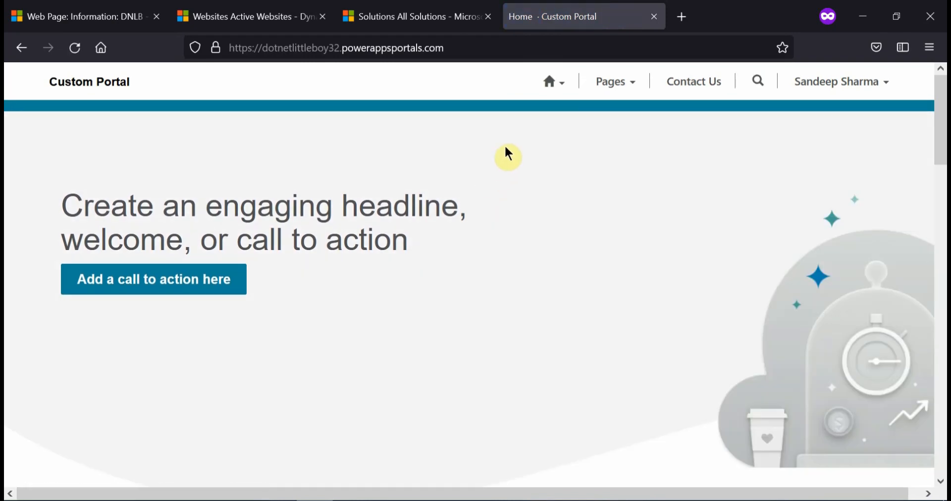
key(F5)
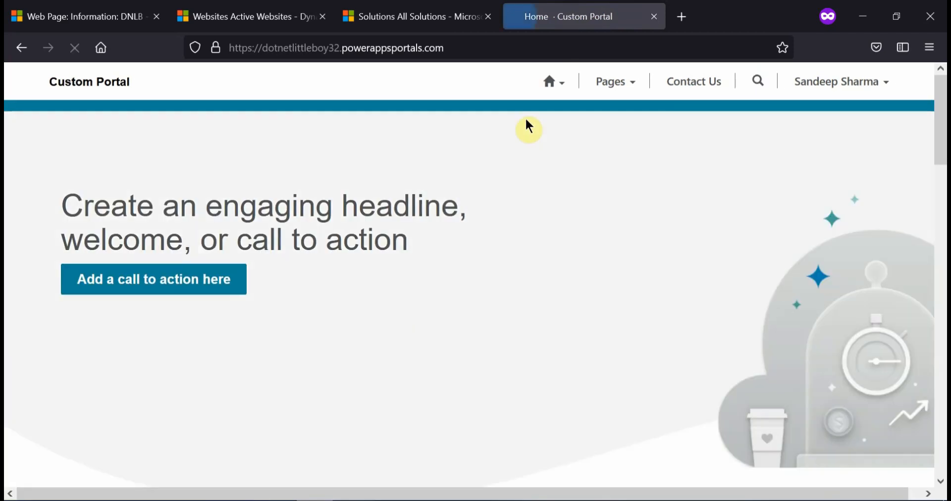
click(549, 83)
click(539, 156)
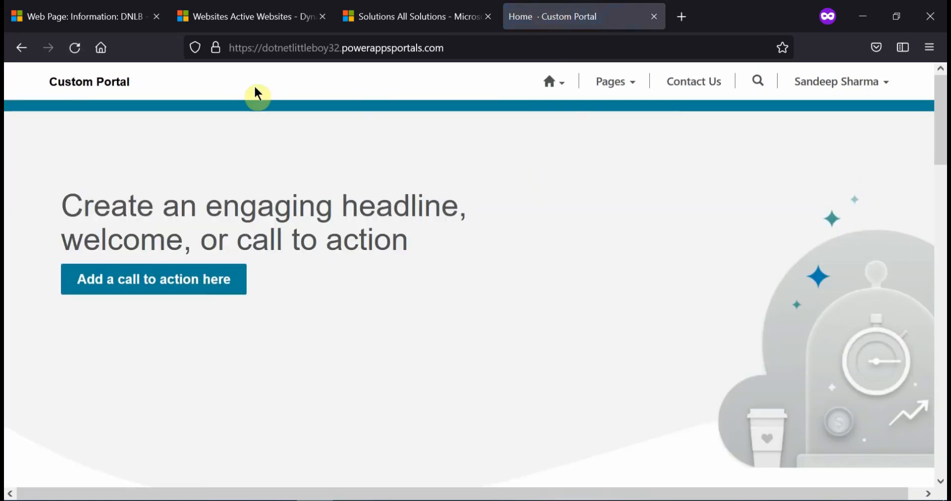
Reopen the portal home from the site title, follow DNLB - Create Application and examine the page's URL and form message
click(64, 83)
click(549, 85)
click(563, 153)
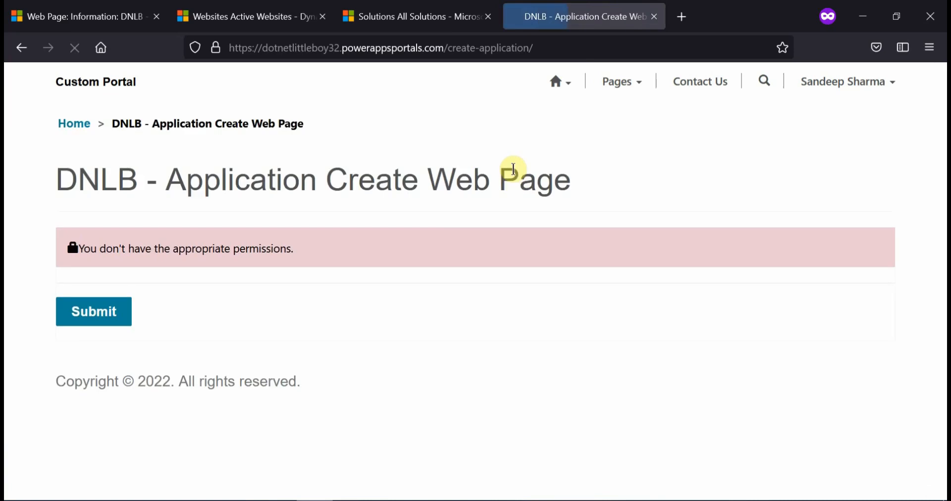
drag(452, 48, 533, 48)
click(495, 154)
drag(83, 249, 266, 252)
click(301, 252)
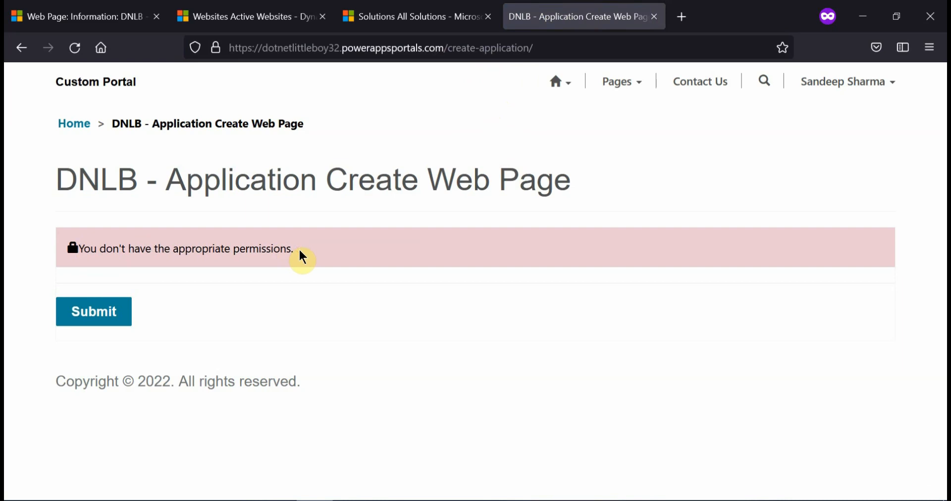
Compare the active Table Permissions in the source Portal Management in Chrome with those of dotnetlittleboy32 in Firefox
click(278, 500)
click(218, 449)
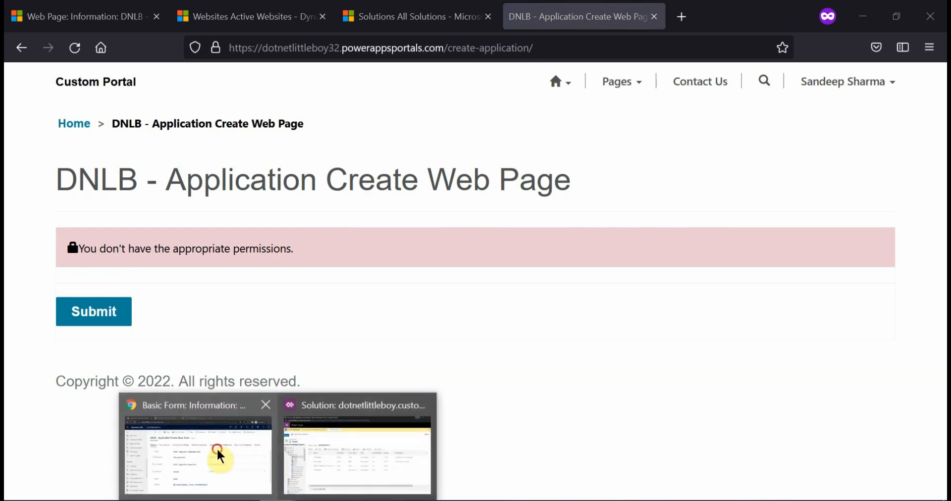
scroll(87, 314, down, 5)
click(75, 201)
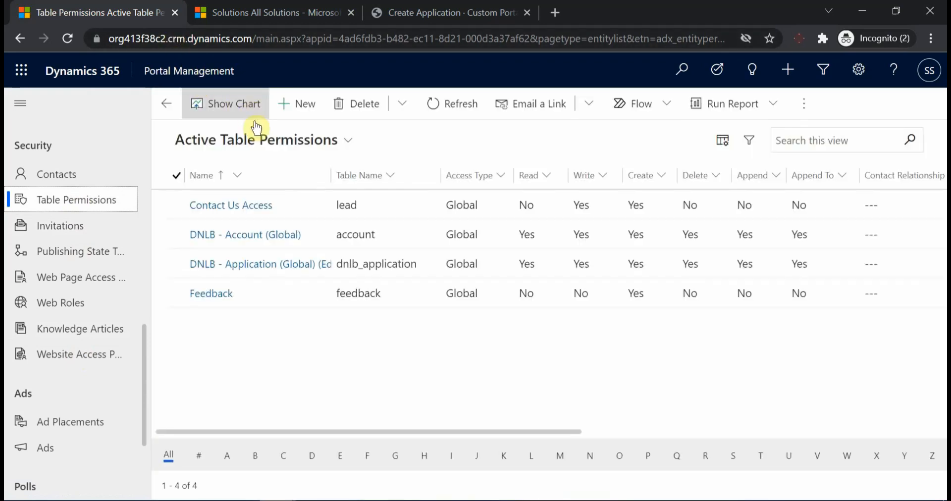
click(312, 500)
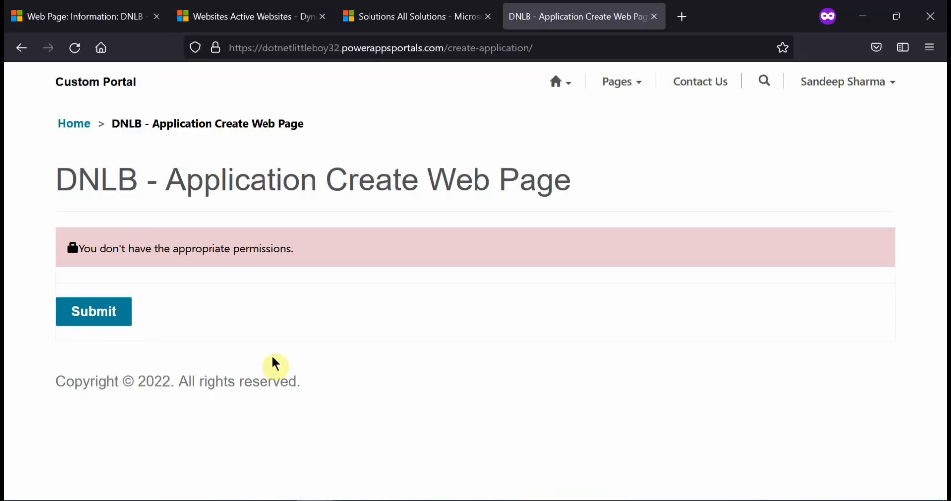
click(94, 18)
click(82, 311)
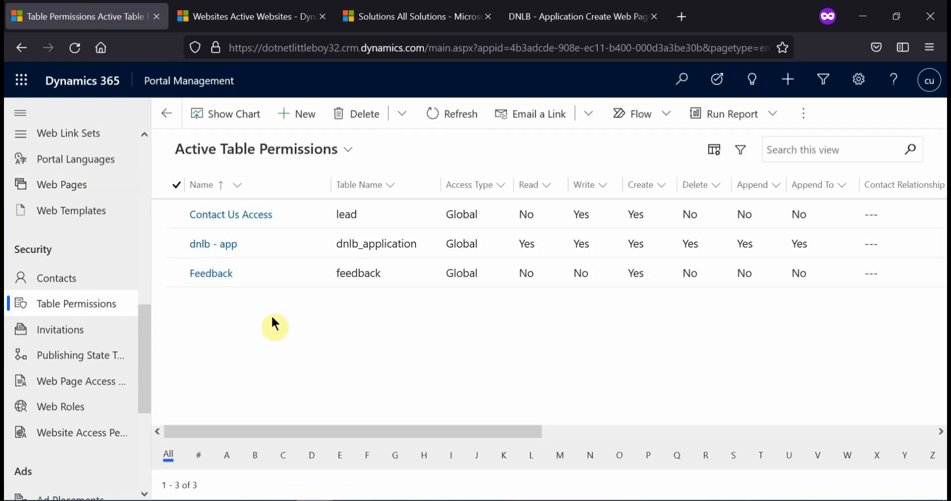
Switch to XrmToolBox, filter the tools for Portal Records Mover and open it with the dotNetLittleBoy31 connection
click(458, 487)
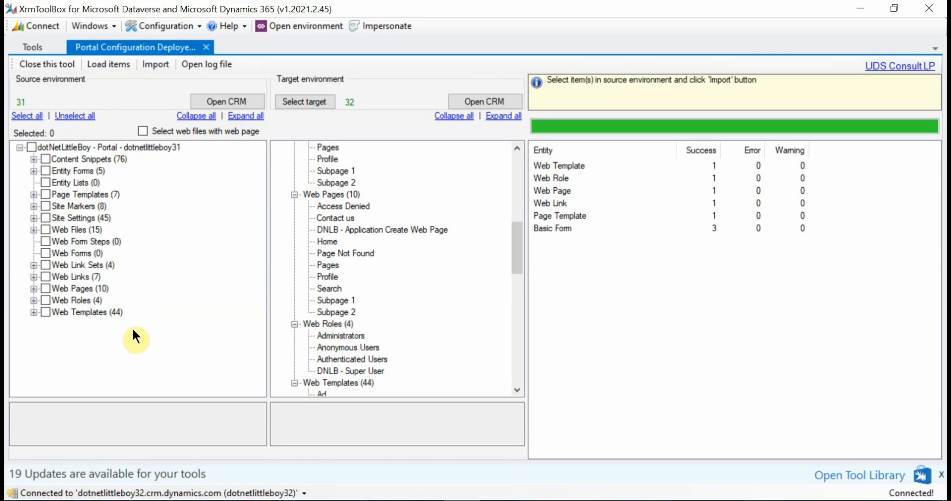
click(25, 43)
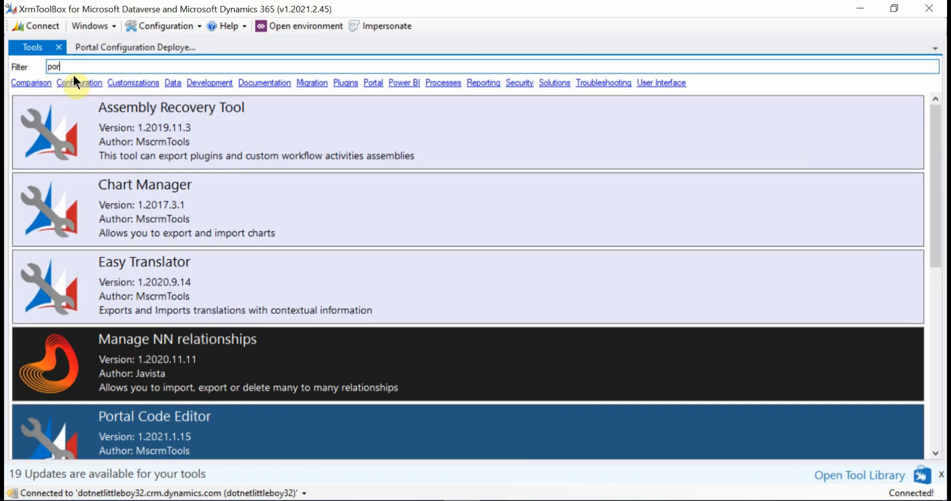
text(tal)
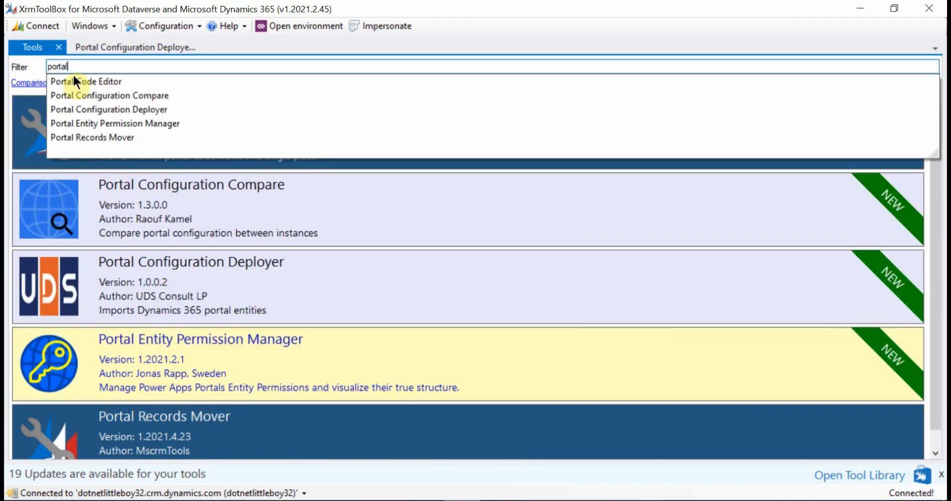
click(137, 134)
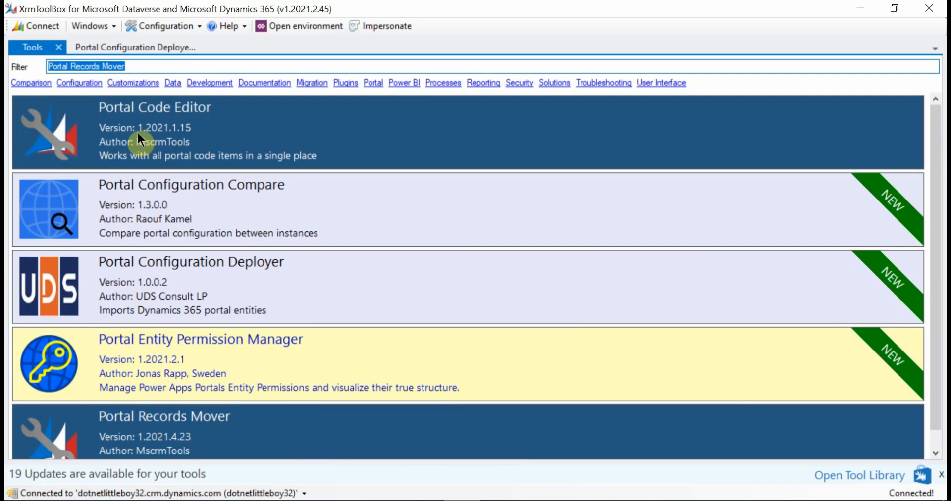
click(138, 132)
click(709, 113)
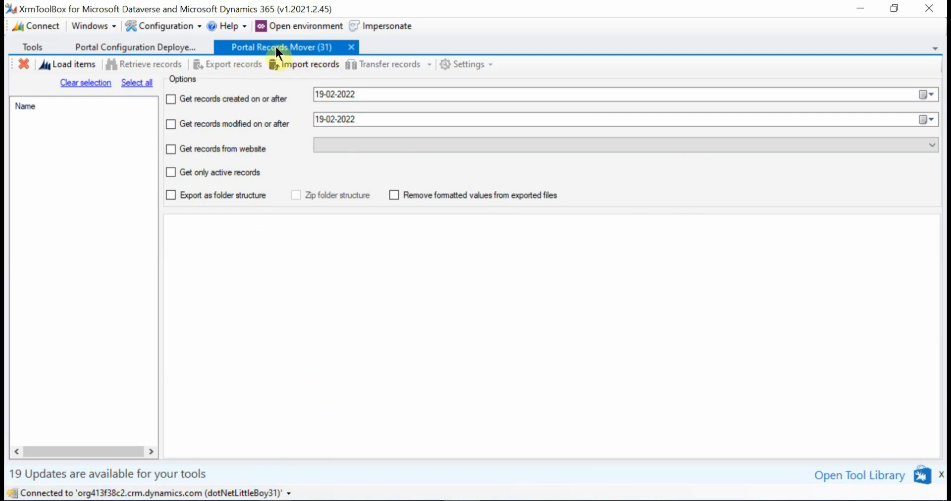
Load the portal entities from dotNetLittleBoy31 in Portal Records Mover and retrieve only the Table Permission records
click(72, 63)
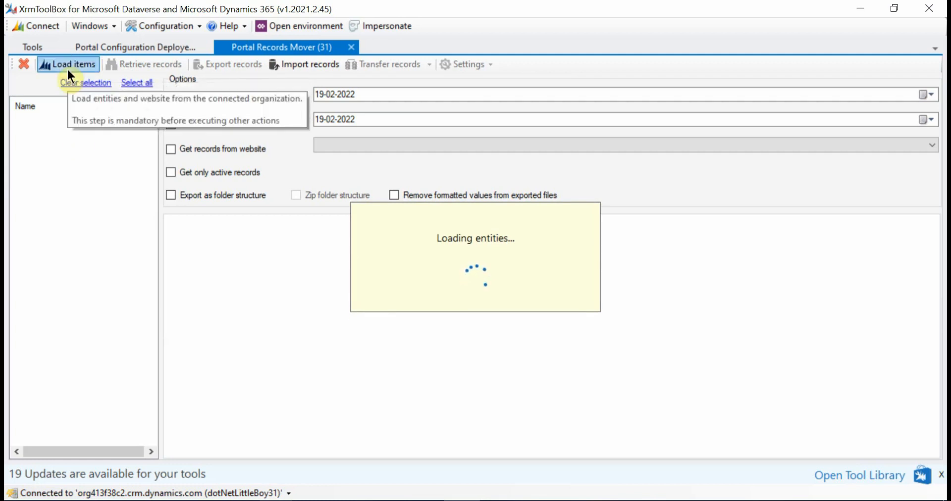
click(134, 48)
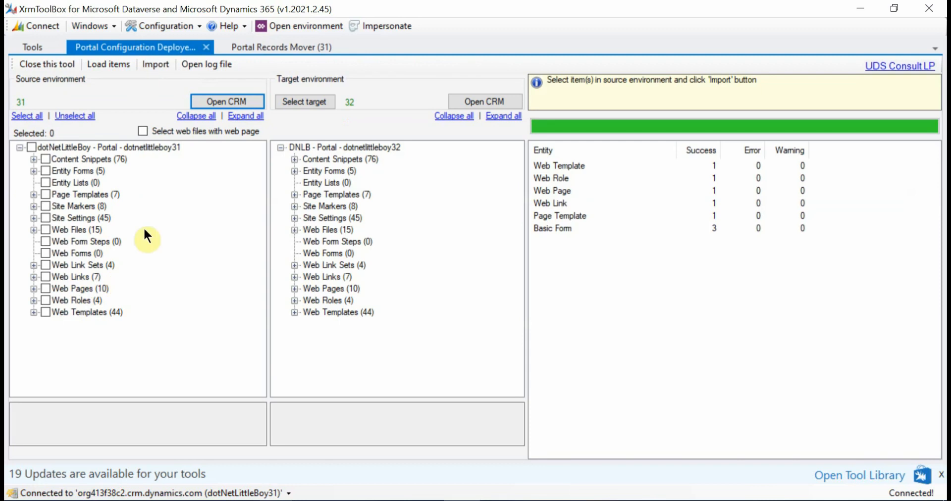
click(245, 47)
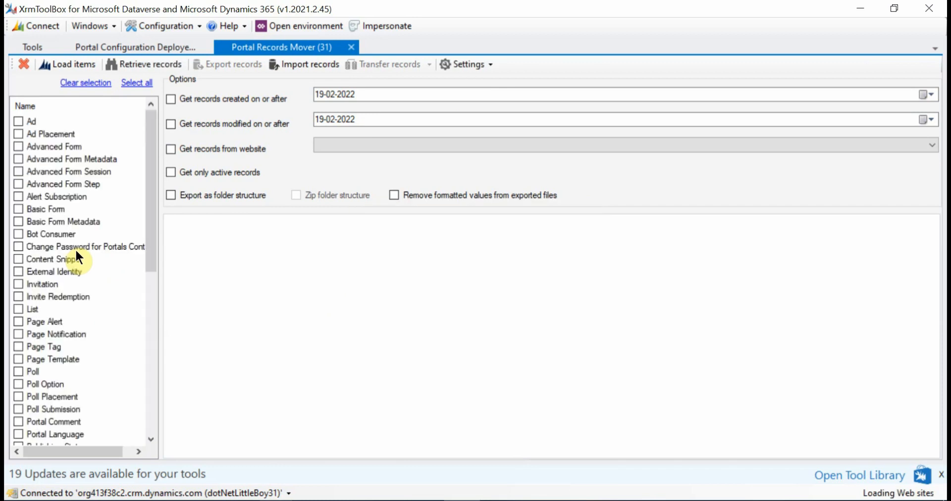
scroll(67, 310, down, 9)
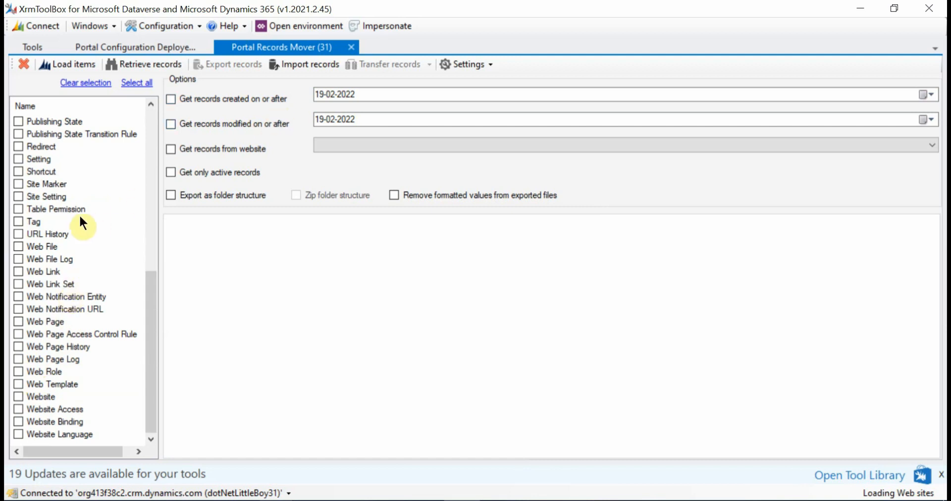
click(152, 65)
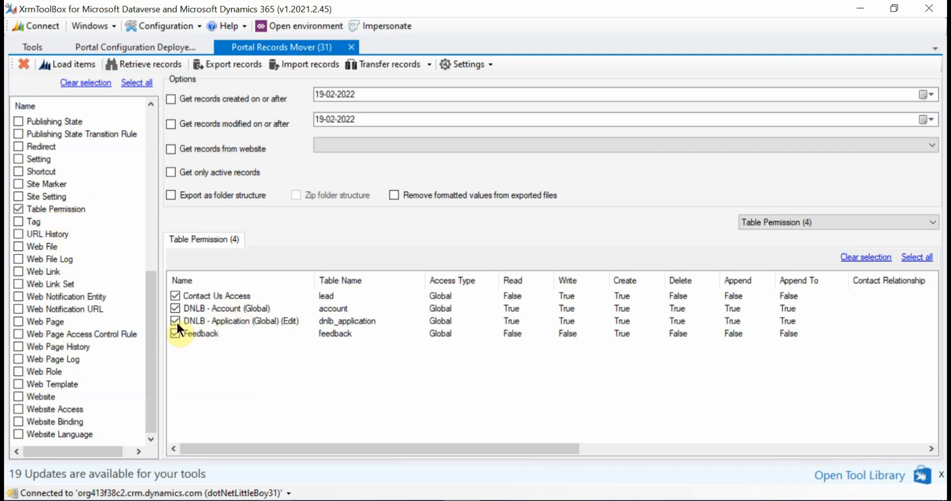
Export only the DNLB - Application (Global) (Edit) table permission to Downloads as an XML file named "Table Permission - Application Global"
click(859, 257)
click(229, 63)
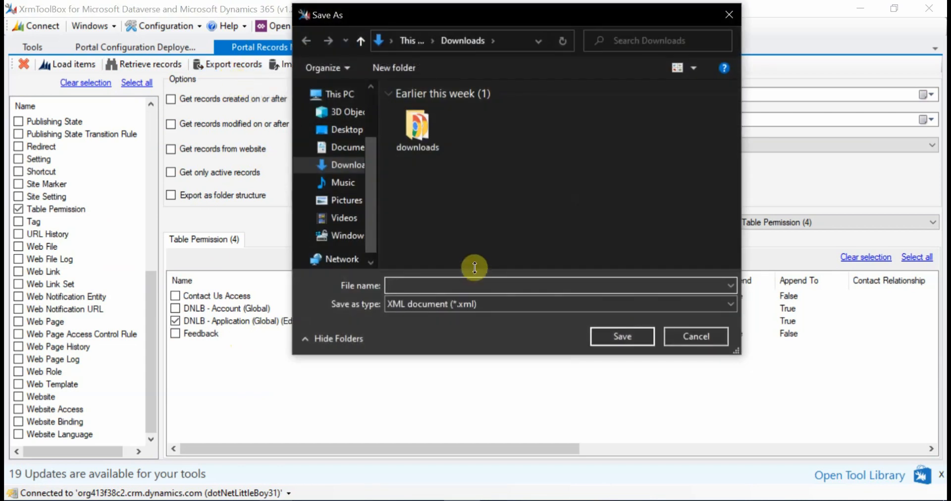
text(Table Permission)
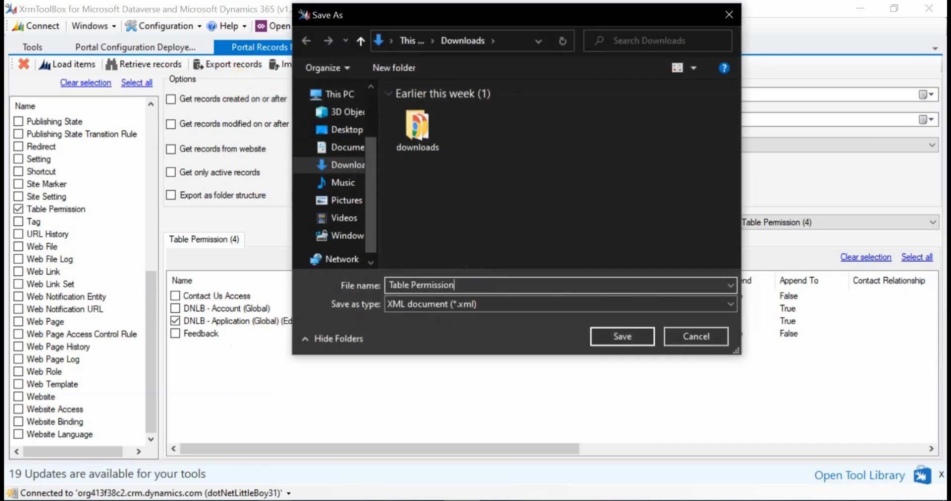
text( - Application Gloa)
key(BackSpace)
text(bal)
click(607, 329)
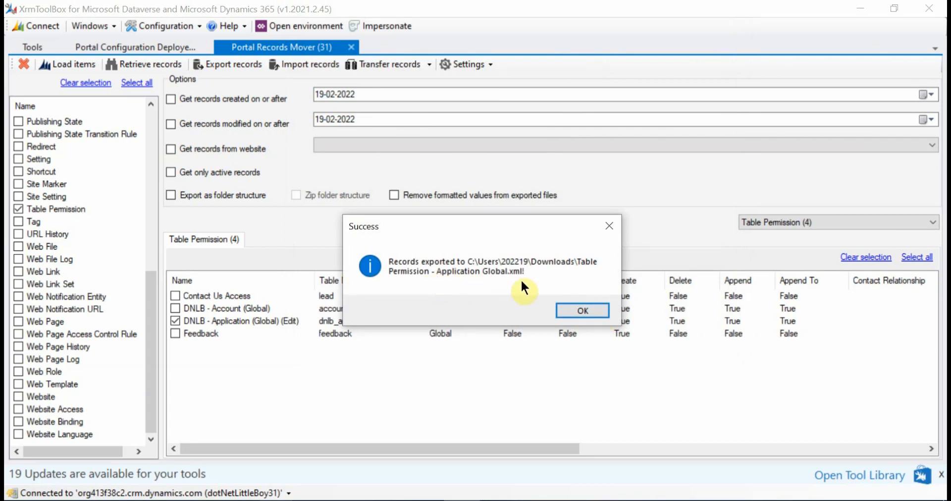
click(589, 312)
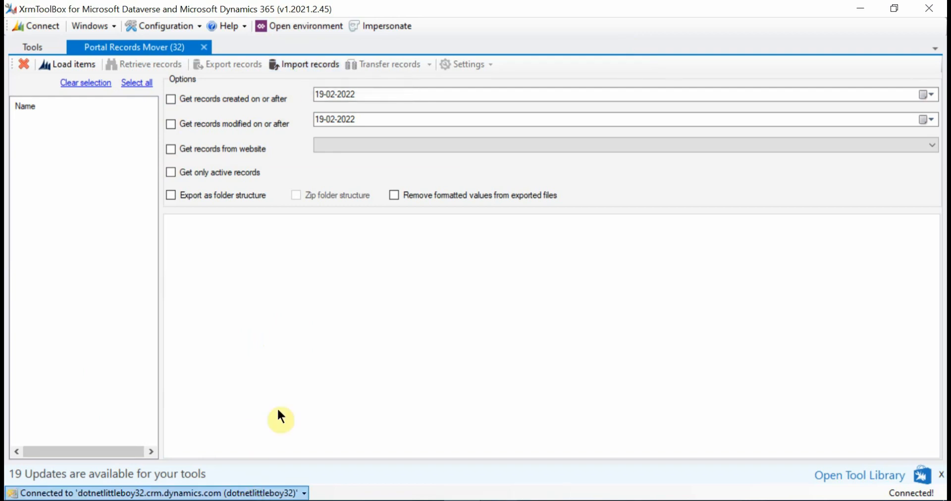
Start a records import into dotnetlittleboy32 and choose "Table Permission - Application Global.xml" from Downloads as the import file
click(296, 65)
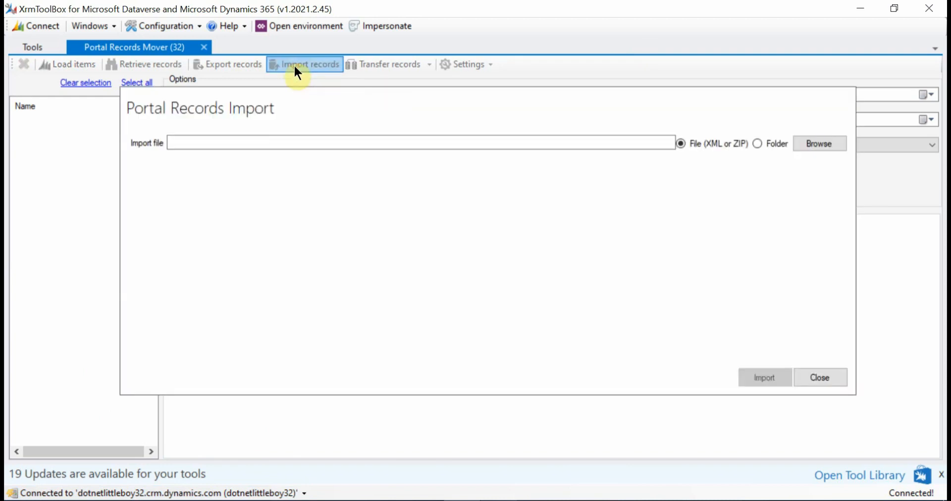
click(809, 143)
click(418, 144)
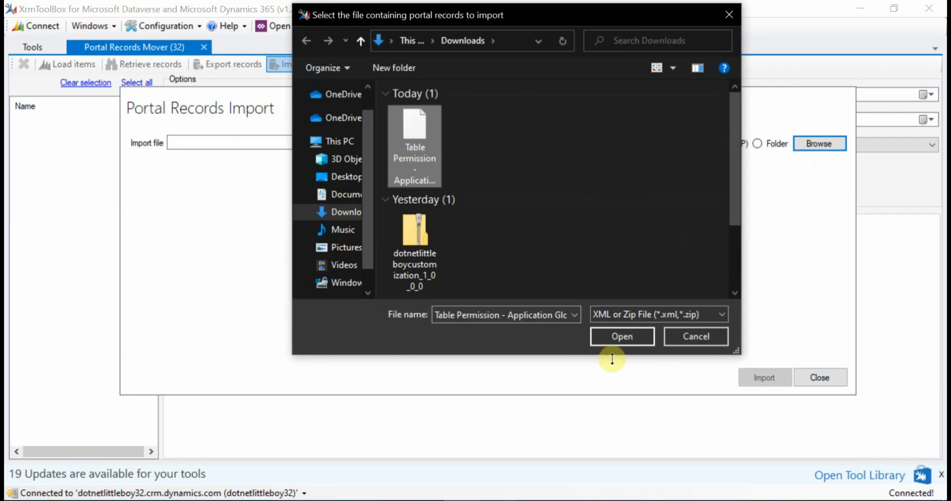
click(621, 336)
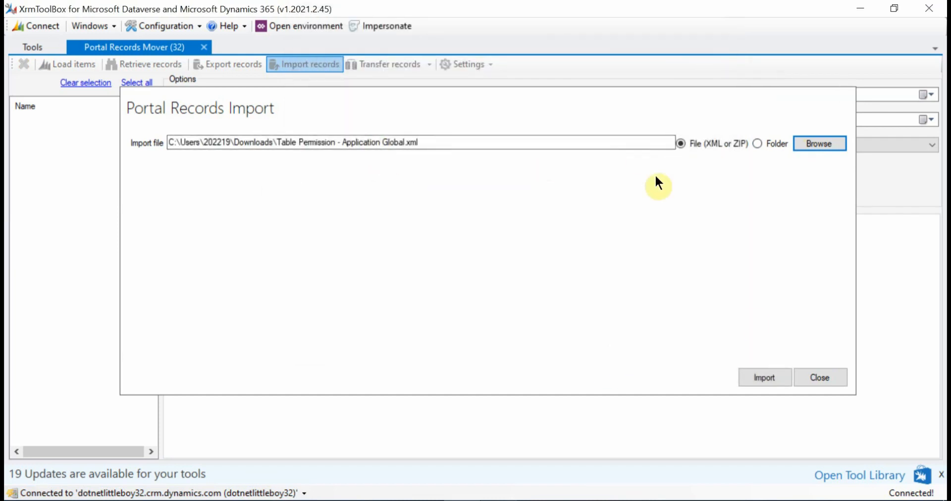
Run the import with the source website mapped to DNLB - Portal - dotnetlittleboy32, creating a new log file, and close the import form
click(755, 376)
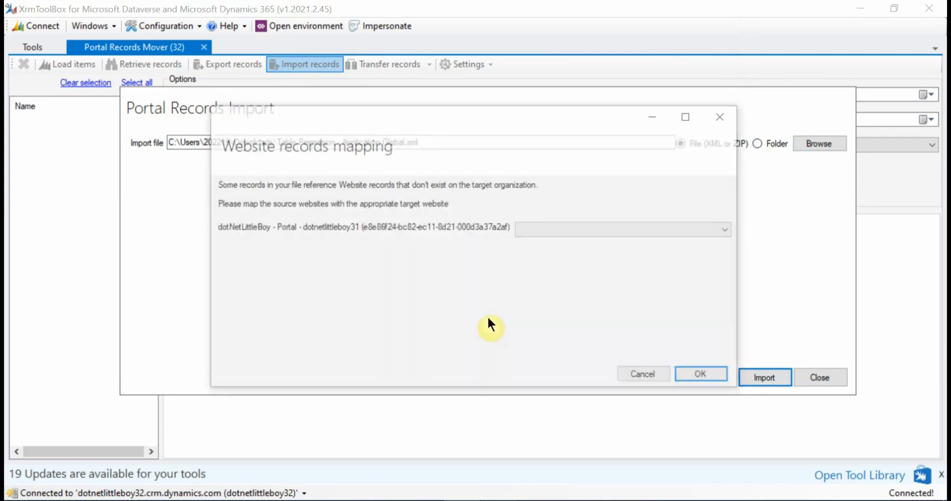
click(540, 229)
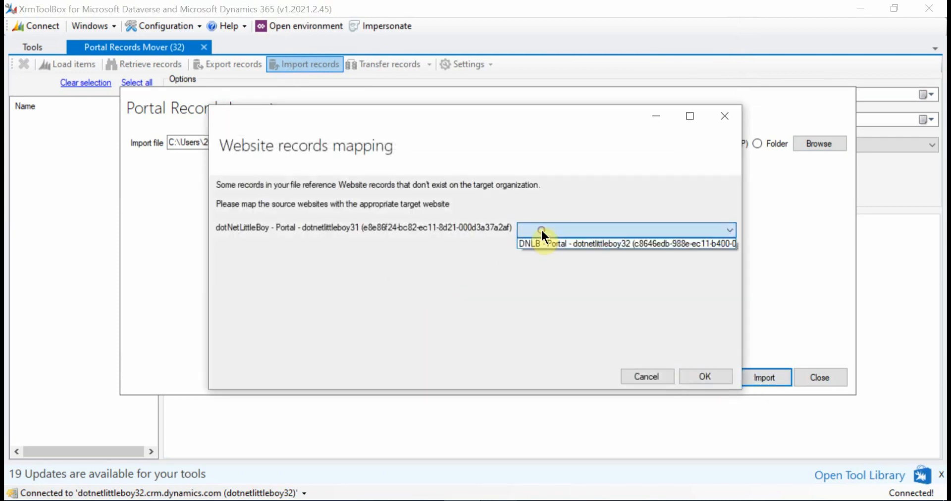
click(559, 244)
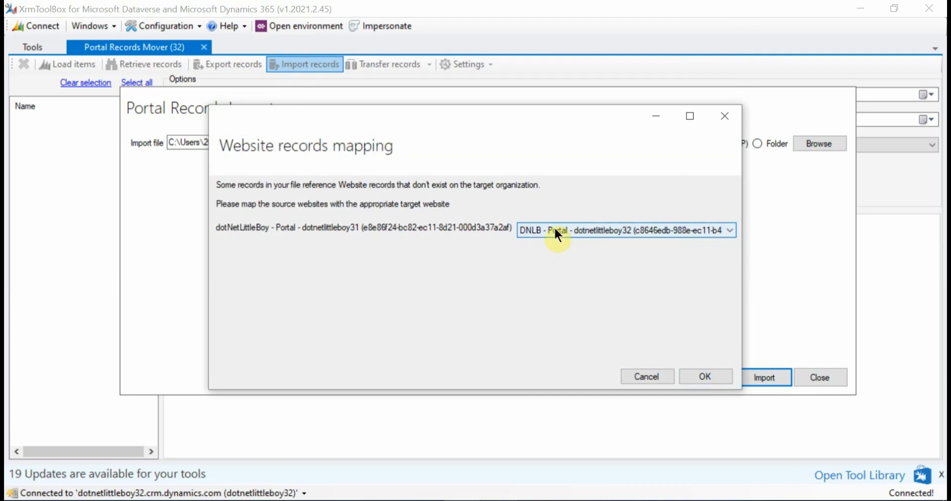
click(705, 376)
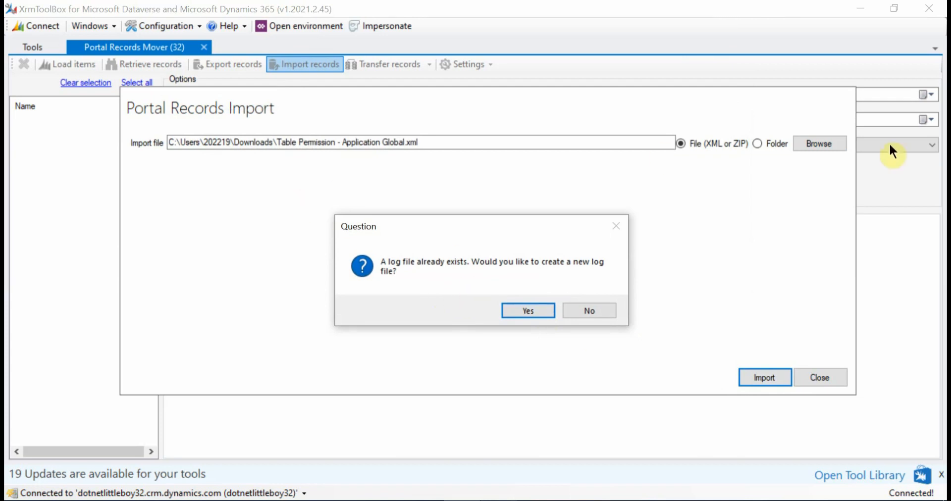
click(520, 311)
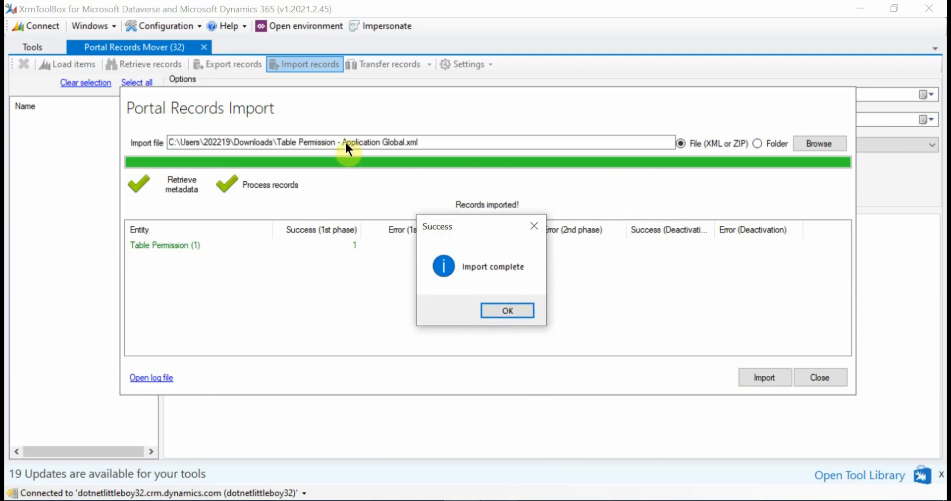
click(498, 311)
click(830, 377)
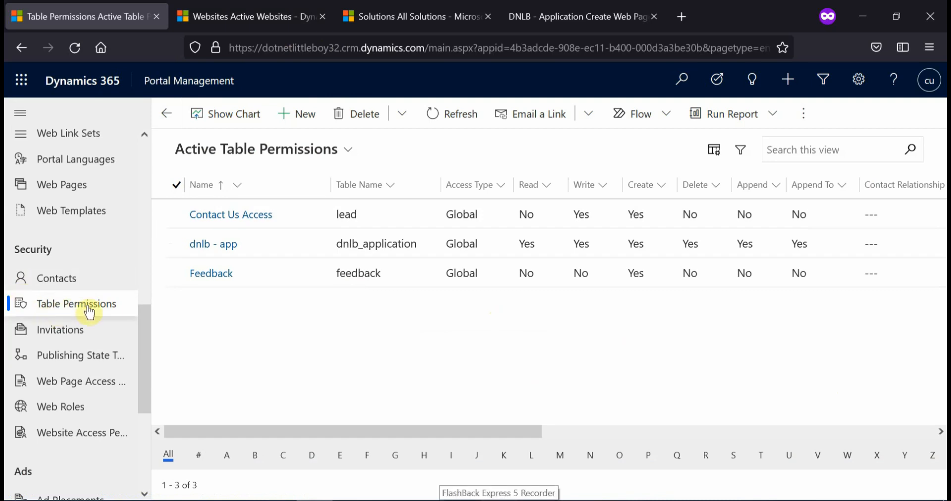
Switch to Firefox, refresh the Active Table Permissions, and open the related table permissions of the DNLB - Super User web role
click(442, 119)
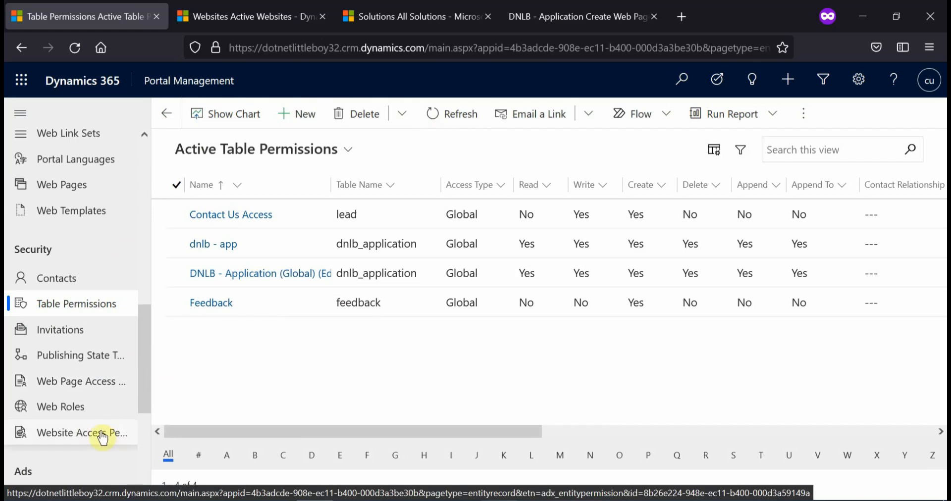
click(86, 412)
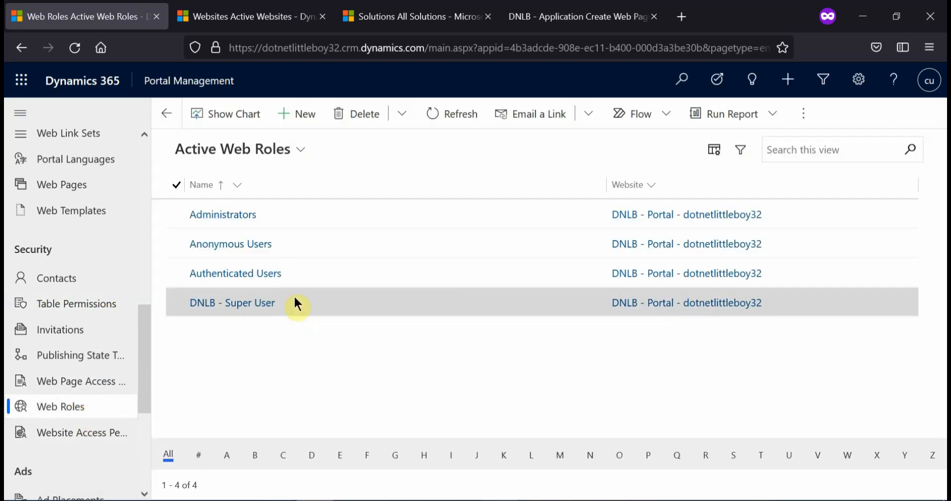
click(242, 313)
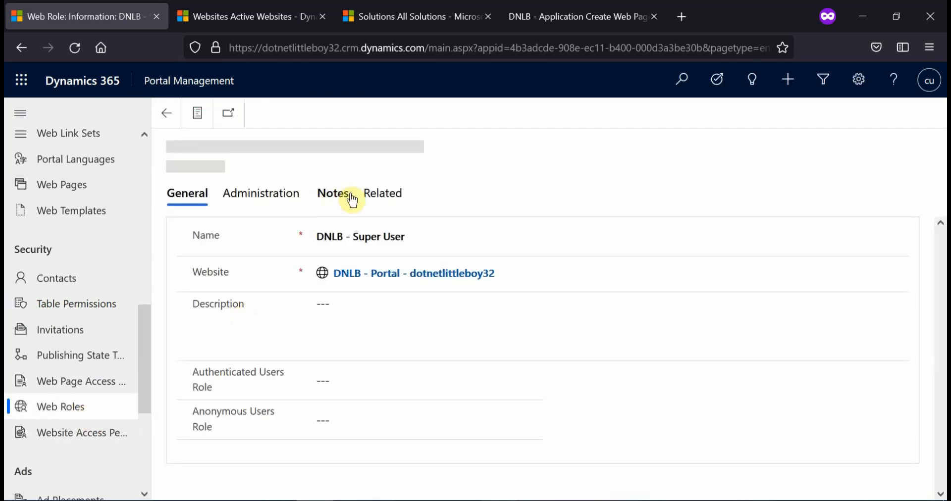
click(386, 195)
click(463, 258)
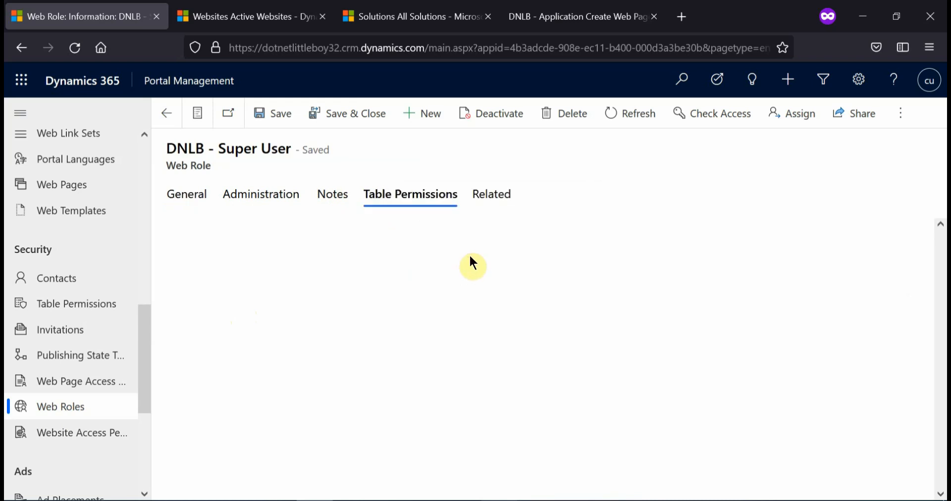
Add the existing DNLB - Application (Global) (Edit) table permission to the DNLB - Super User web role
click(315, 253)
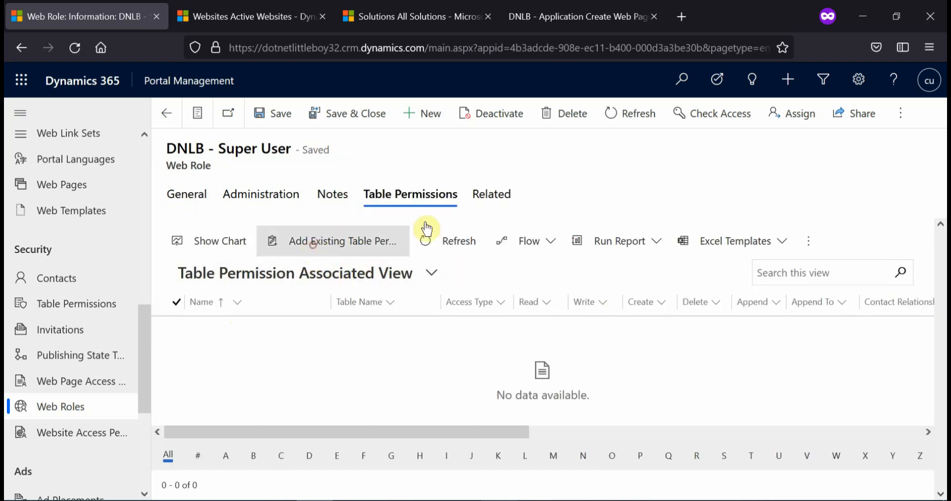
click(728, 139)
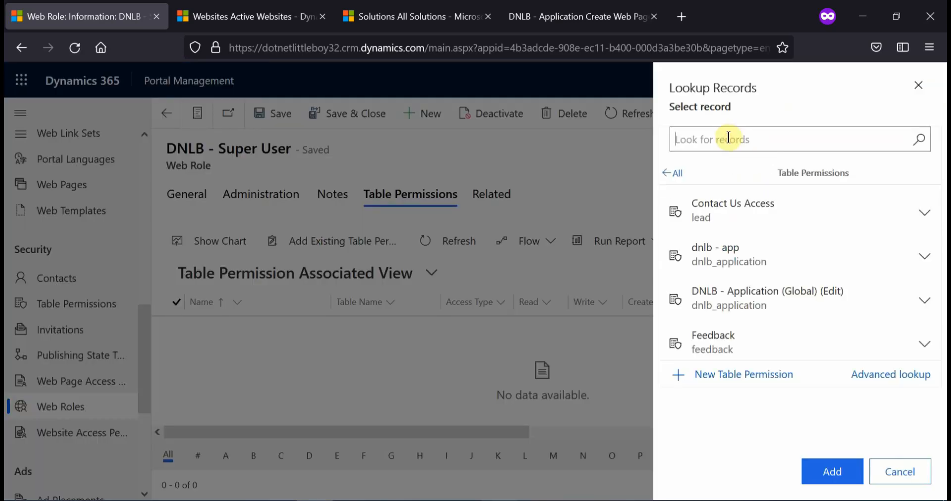
click(774, 301)
click(819, 473)
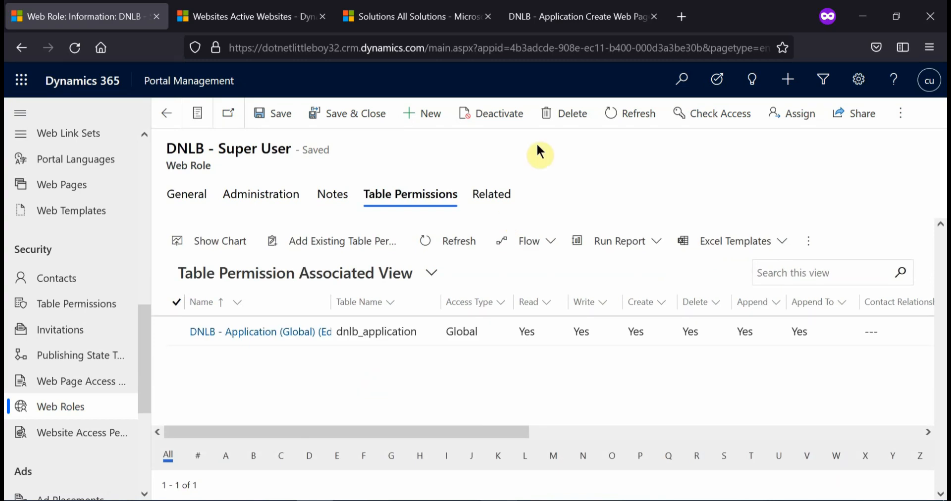
Check the portal's create-application page against the DNLB - Super User table permissions and the signed-in account, then reopen DNLB - Create Application
click(550, 23)
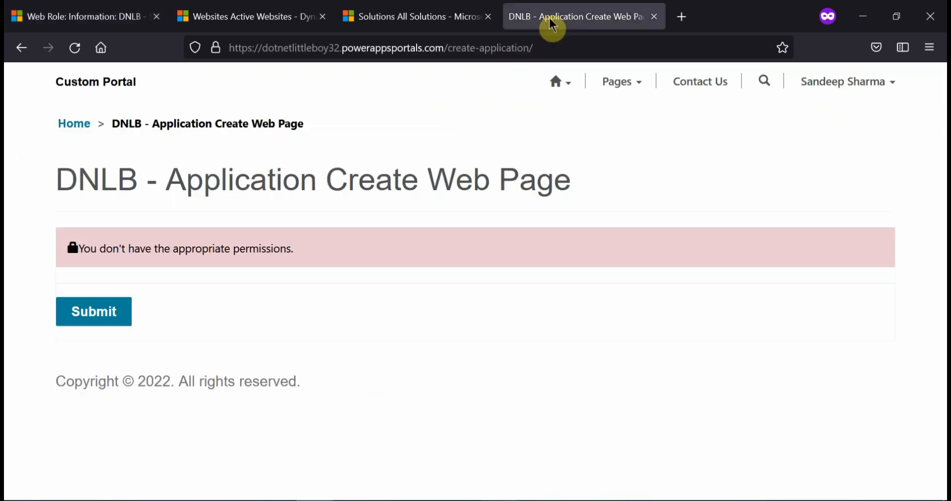
click(94, 17)
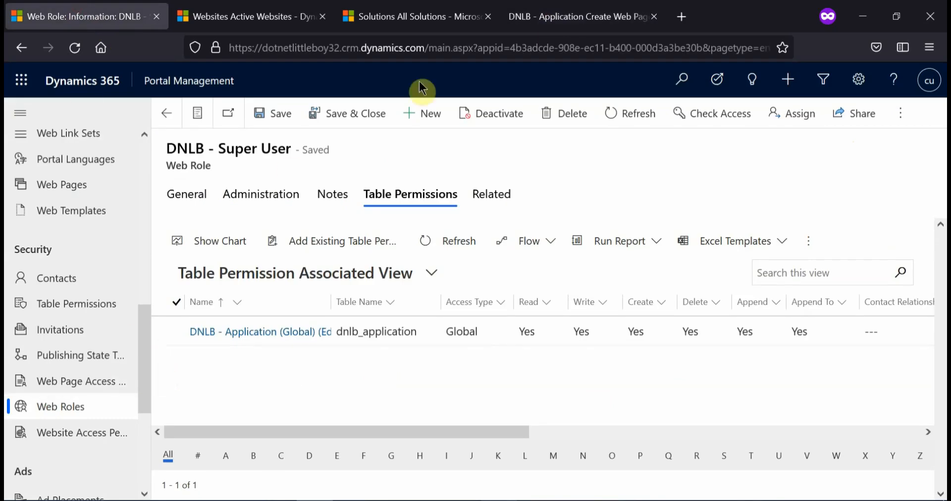
click(560, 21)
click(834, 93)
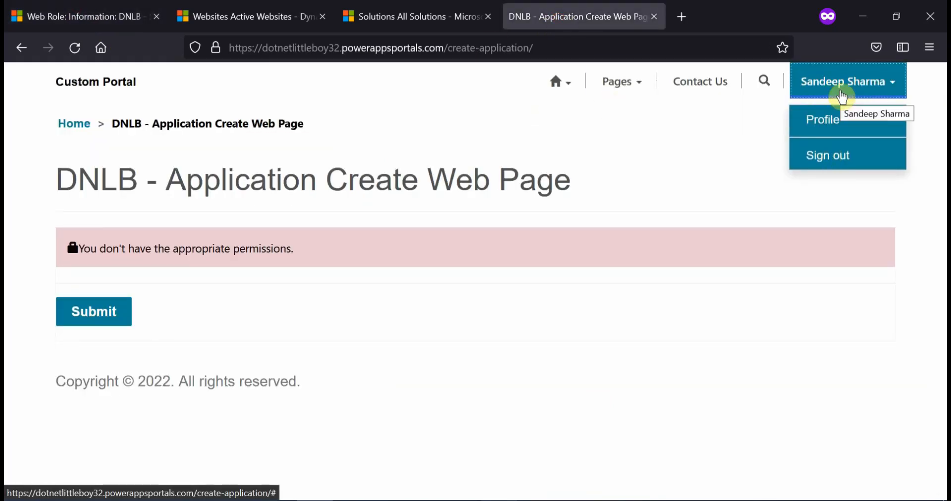
click(688, 147)
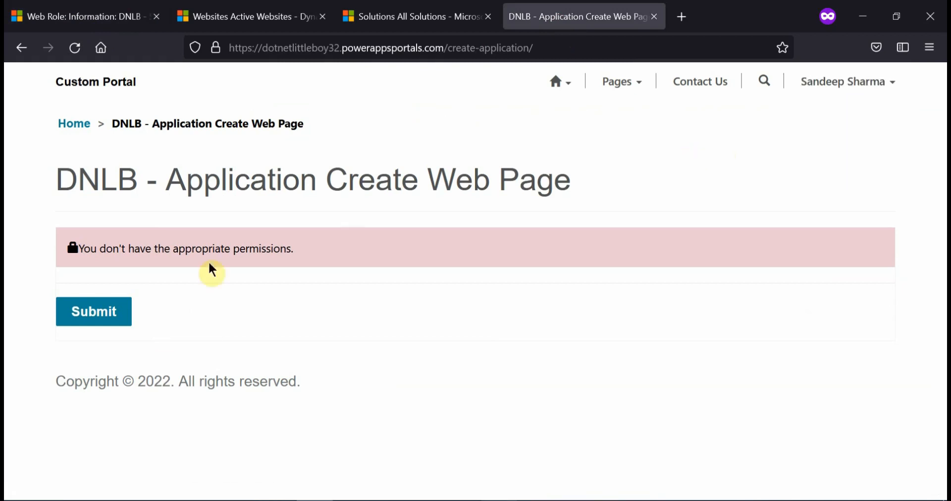
click(121, 19)
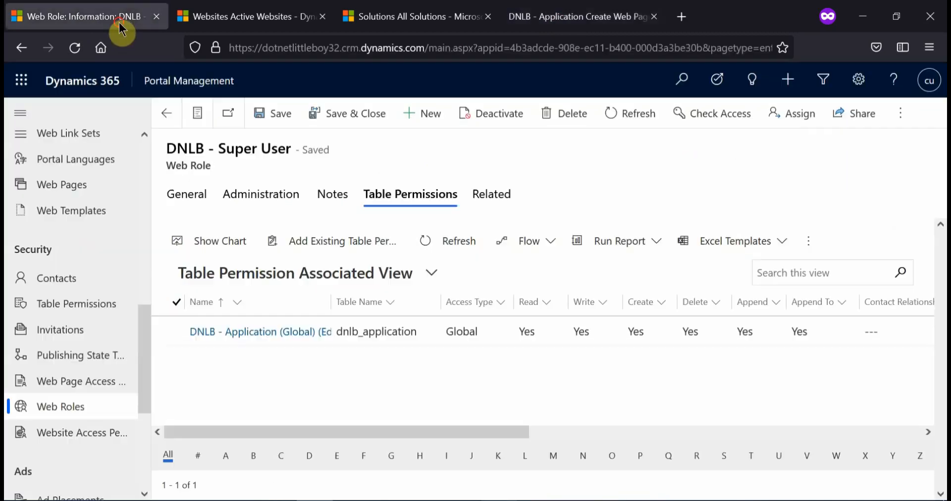
click(579, 28)
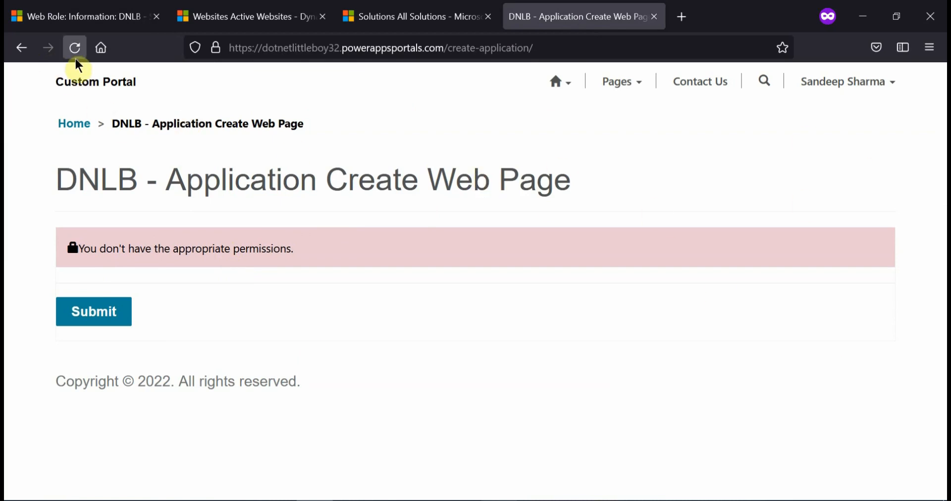
click(564, 82)
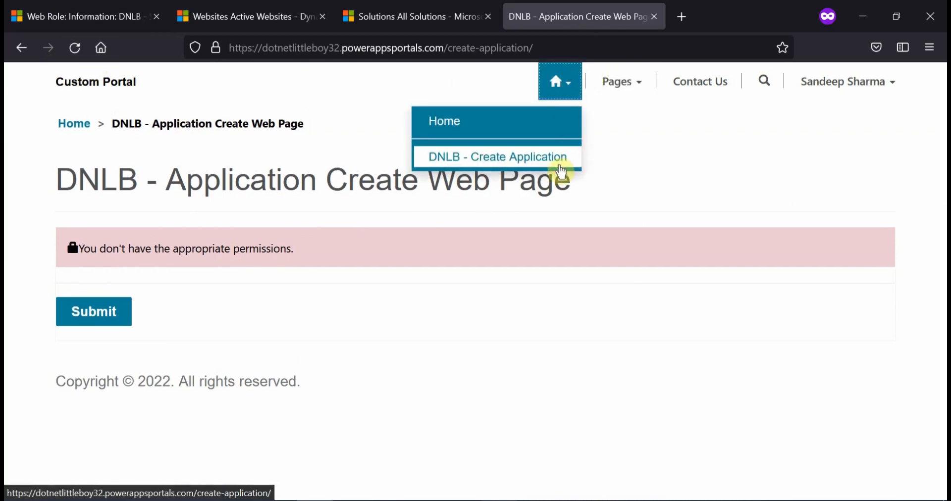
click(556, 160)
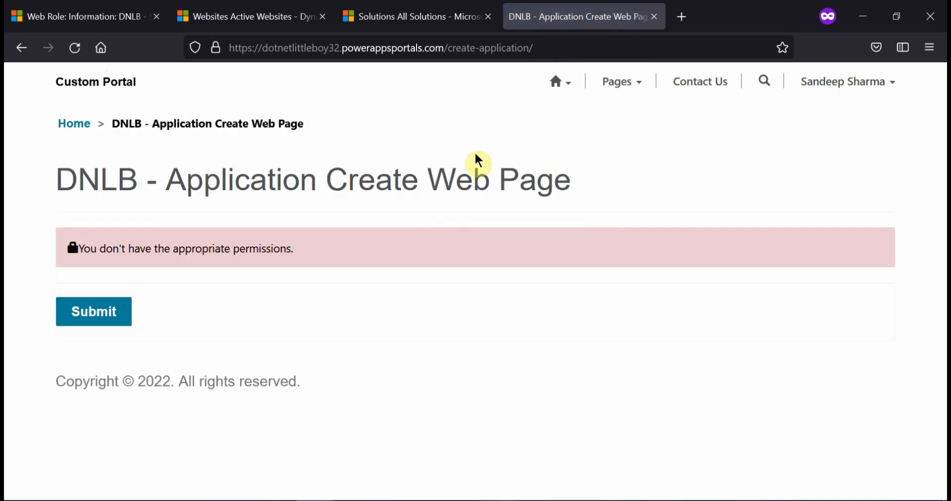
Return to Portal Management for dotnetlittleboy32 and open the Contacts list in the Security area
click(201, 17)
scroll(94, 322, down, 10)
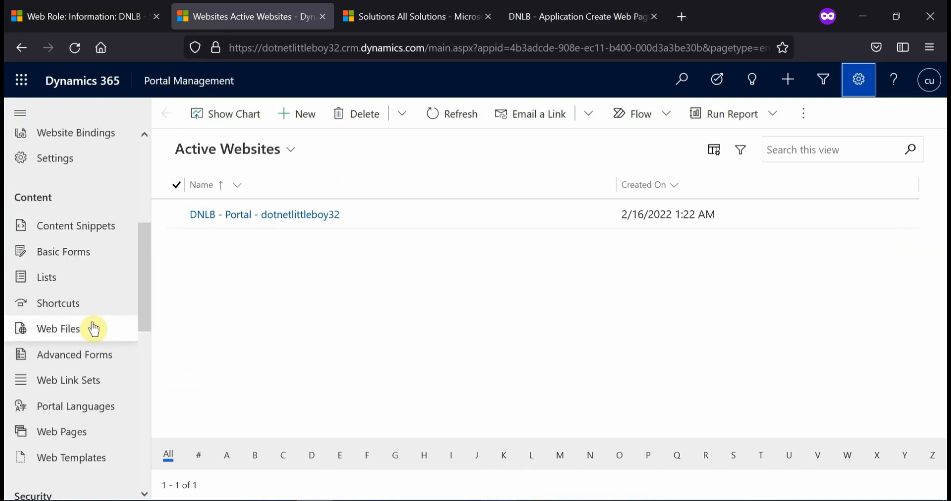
scroll(91, 343, down, 1)
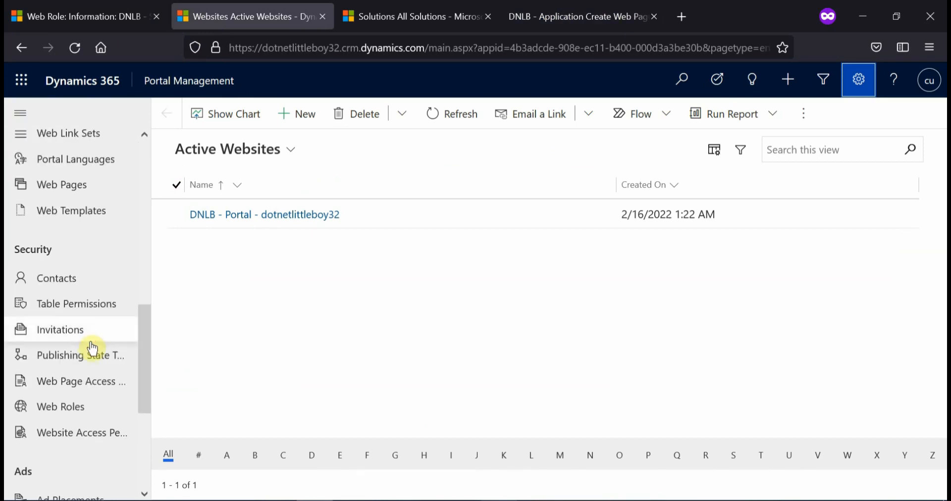
click(82, 286)
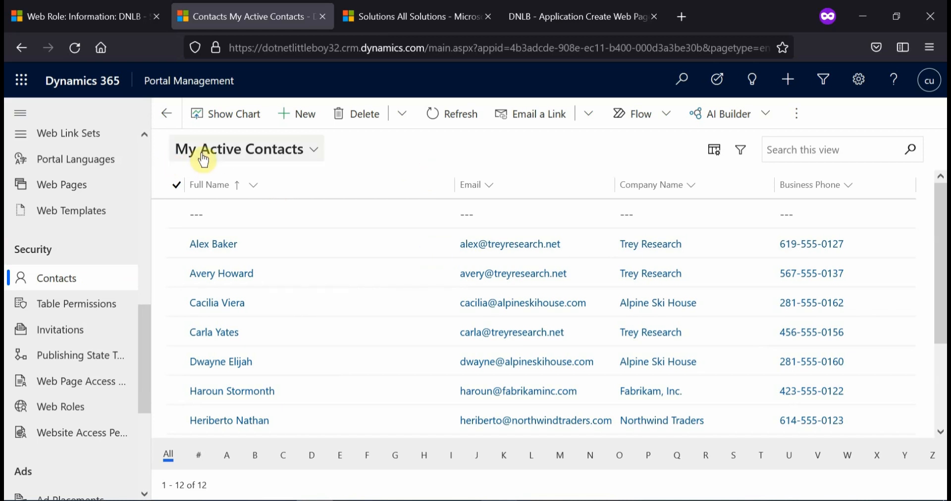
click(793, 148)
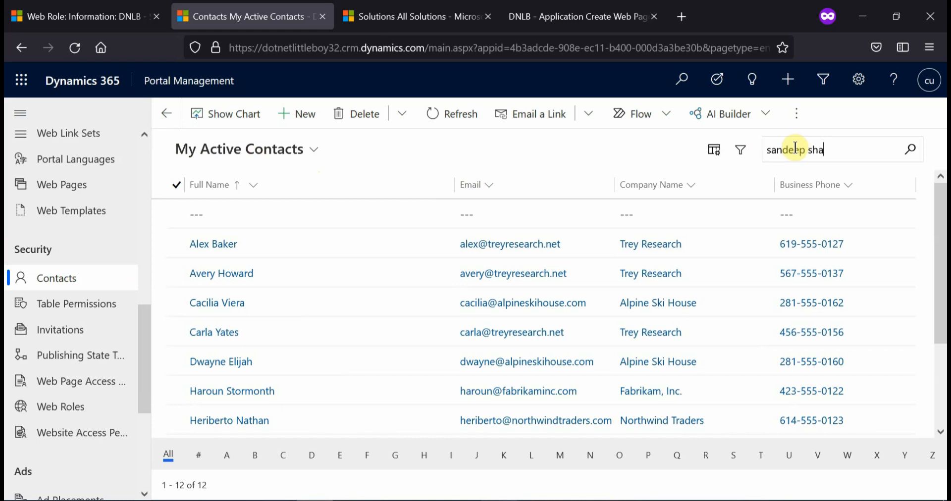
key(Return)
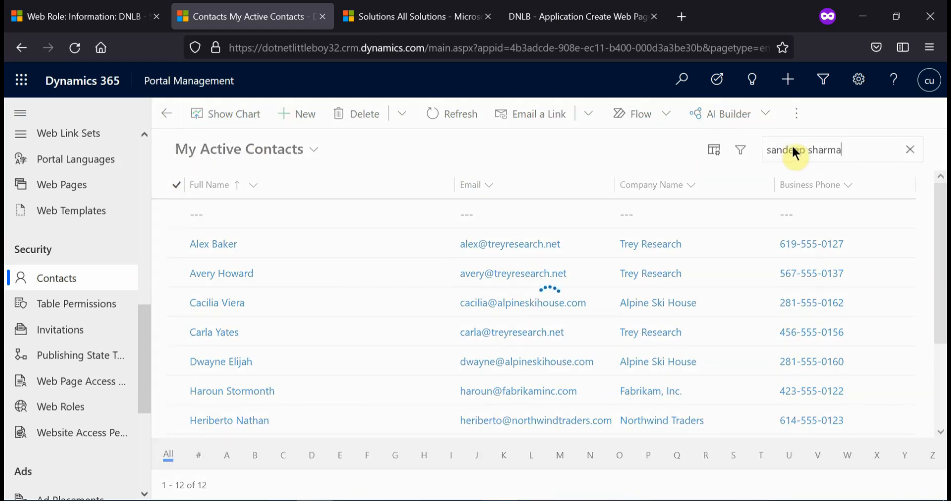
click(240, 155)
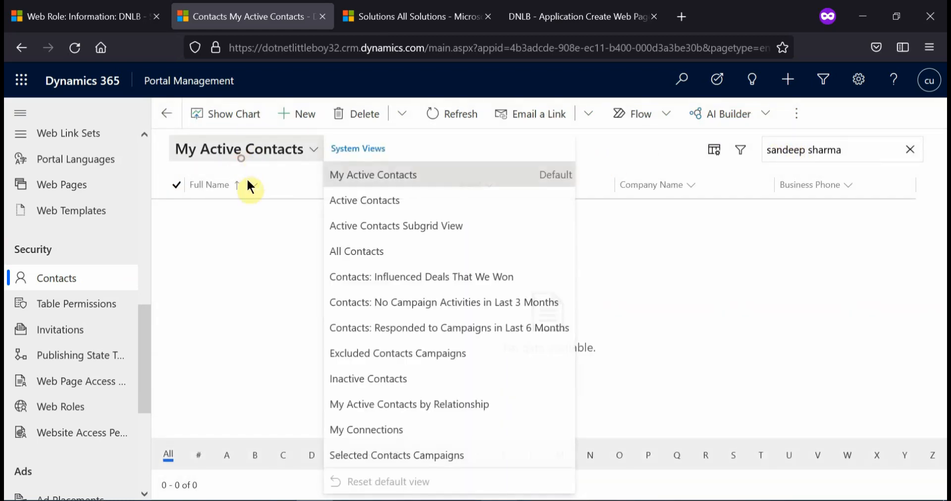
click(267, 239)
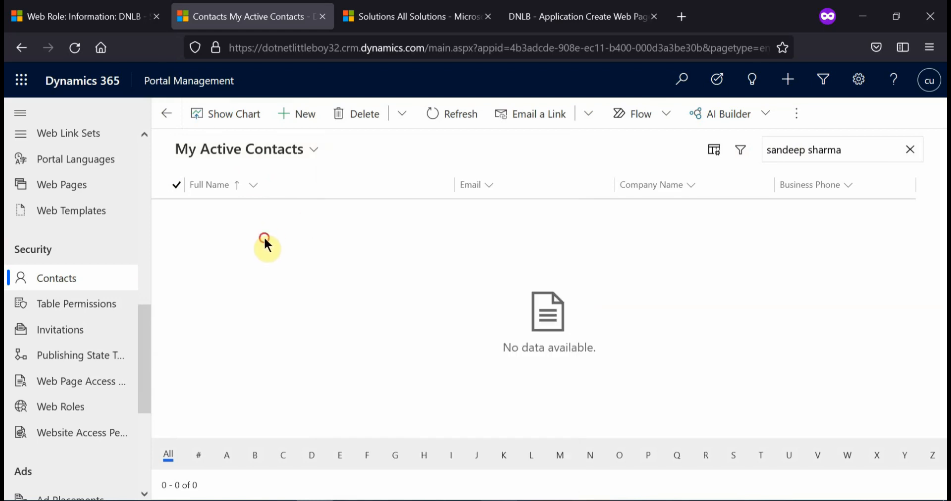
click(95, 287)
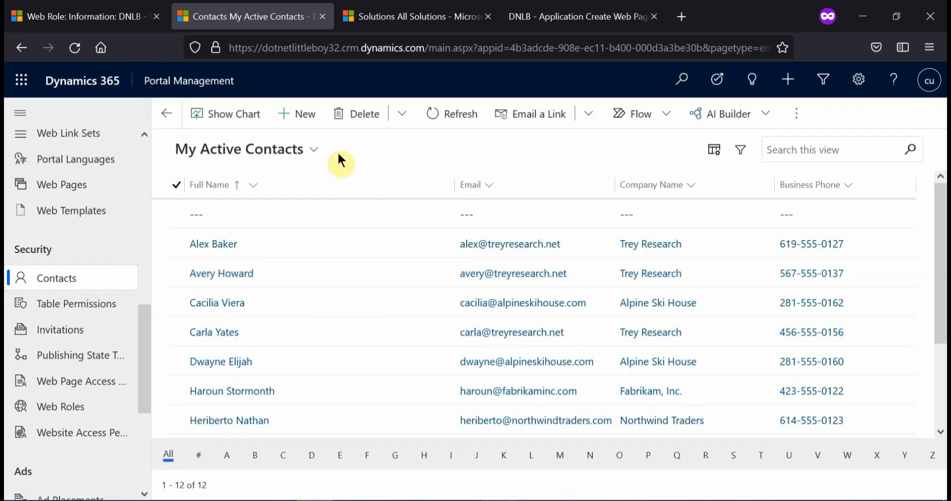
Show the Active Contacts view, search it for the signed-in portal user's full name, and open that contact record
click(300, 151)
click(373, 212)
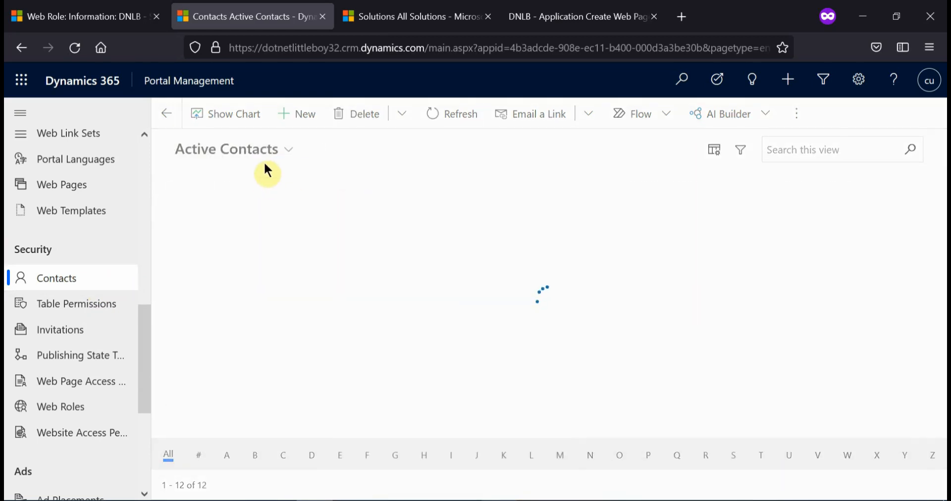
click(826, 146)
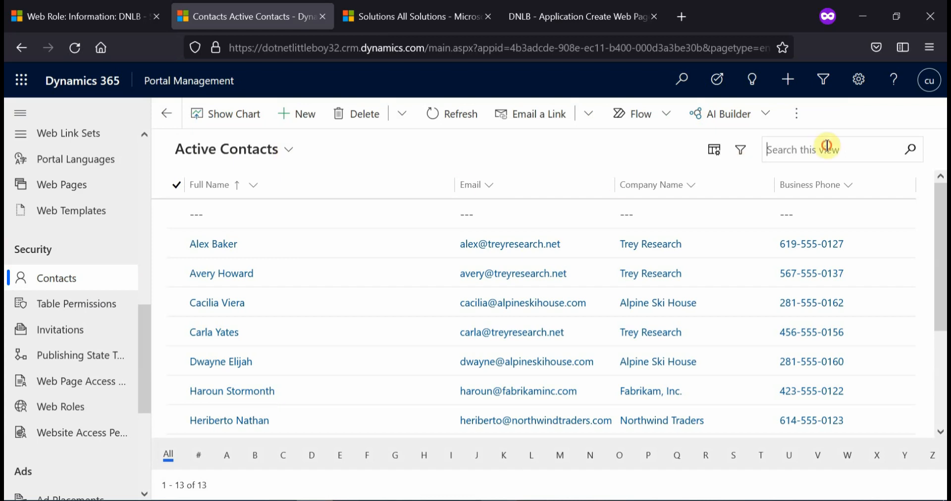
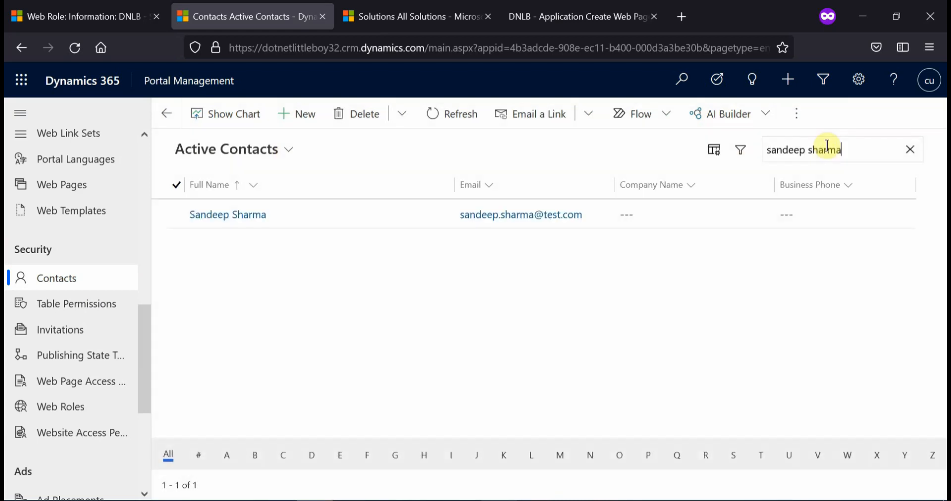
click(361, 215)
double_click(360, 214)
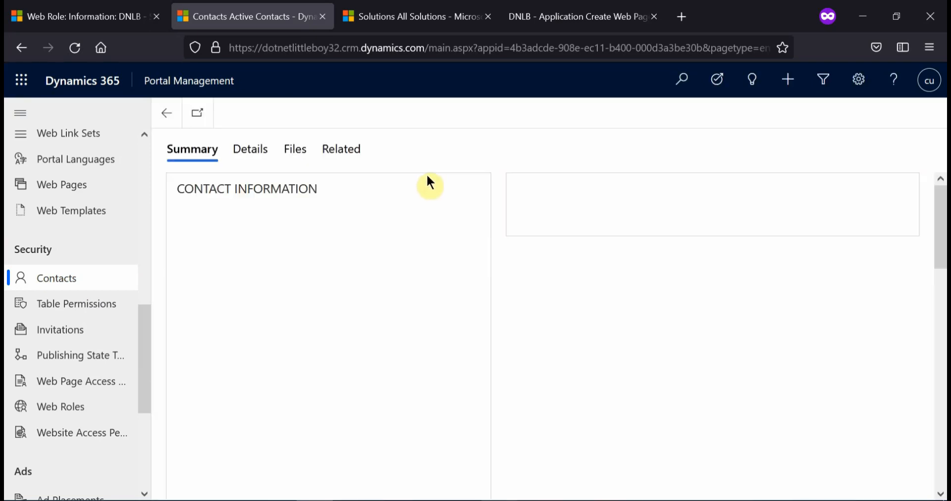
Add the existing DNLB - Super User web role to the contact's related web roles
click(347, 198)
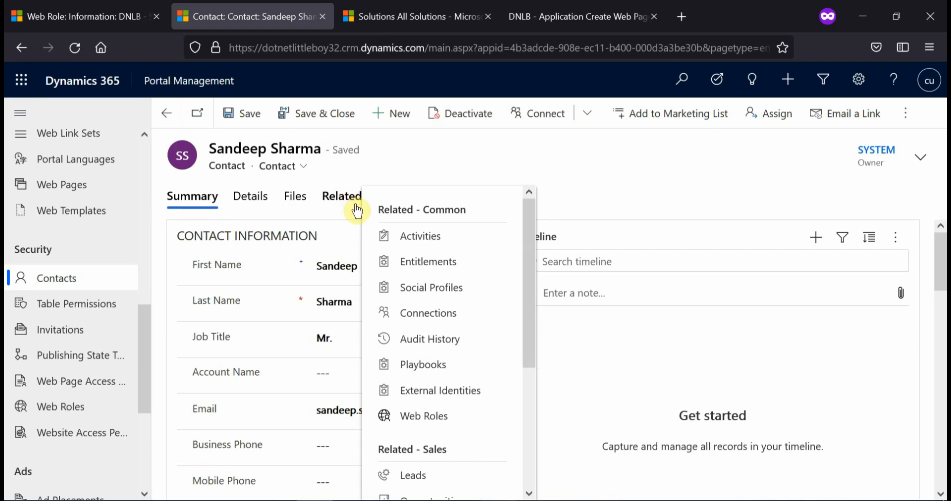
scroll(450, 373, down, 2)
click(435, 333)
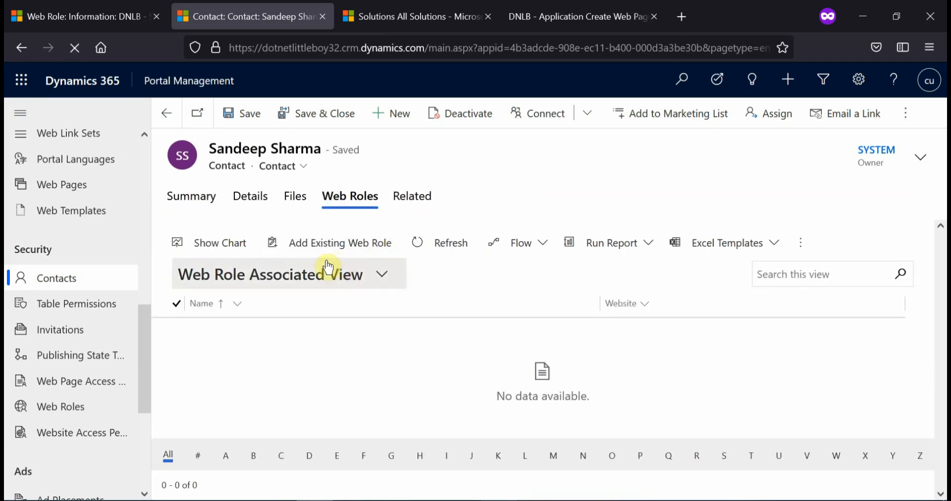
click(336, 261)
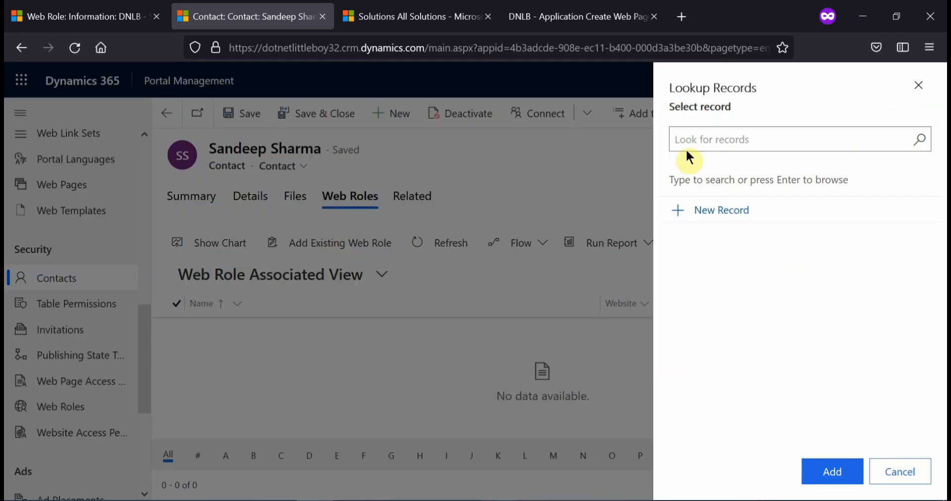
click(709, 139)
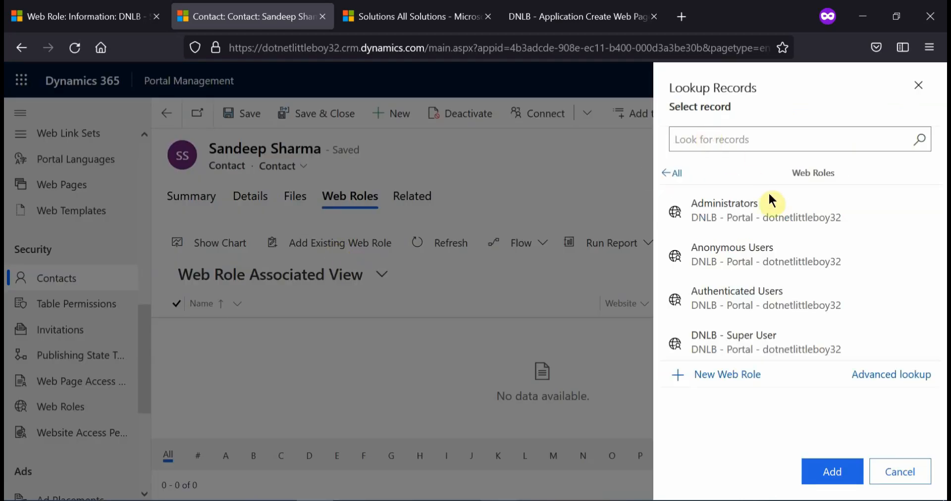
click(789, 333)
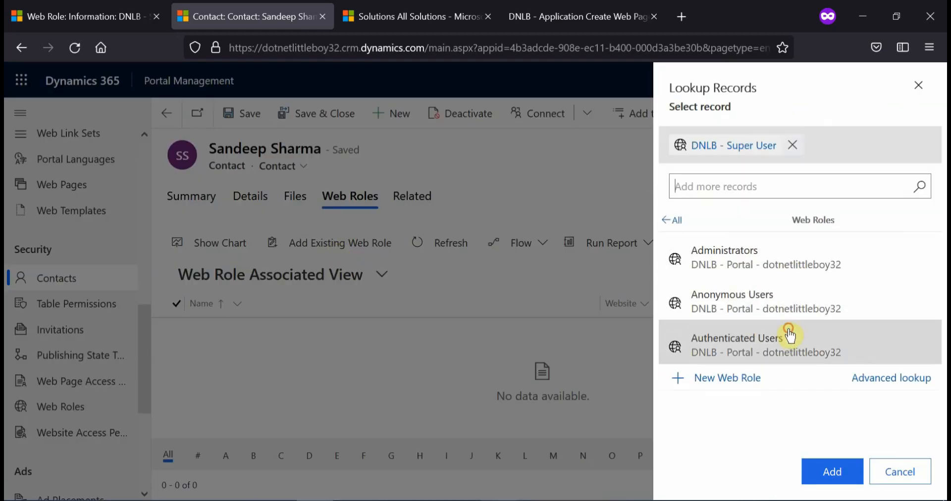
click(836, 459)
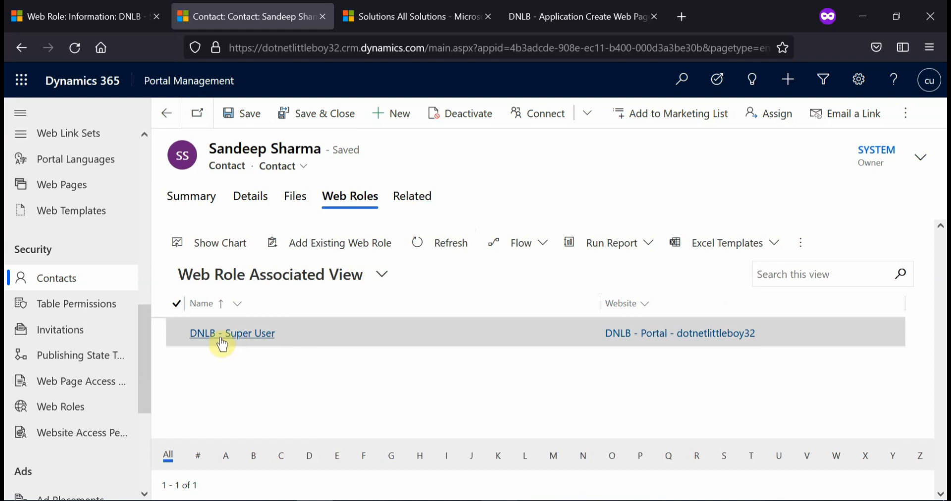
Review the contact's DNLB - Super User web role record, then reload the portal's create-application page to check access
click(246, 333)
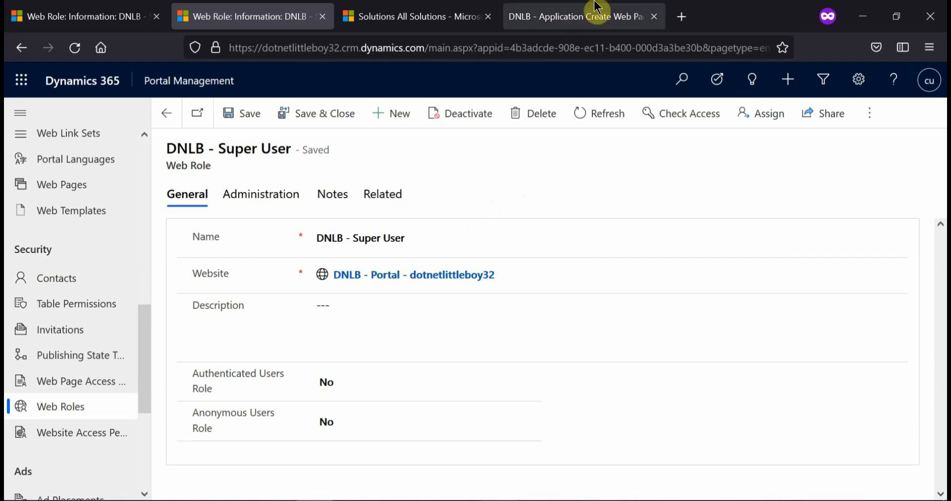
click(592, 20)
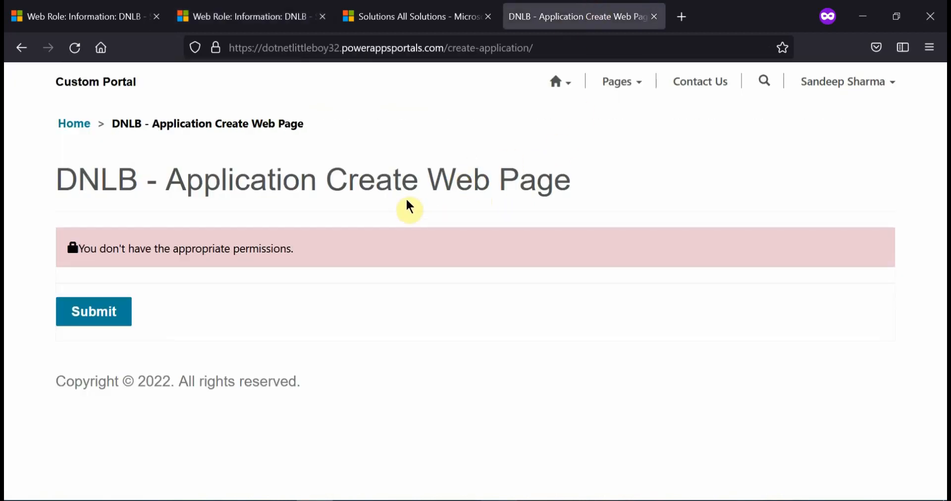
key(F5)
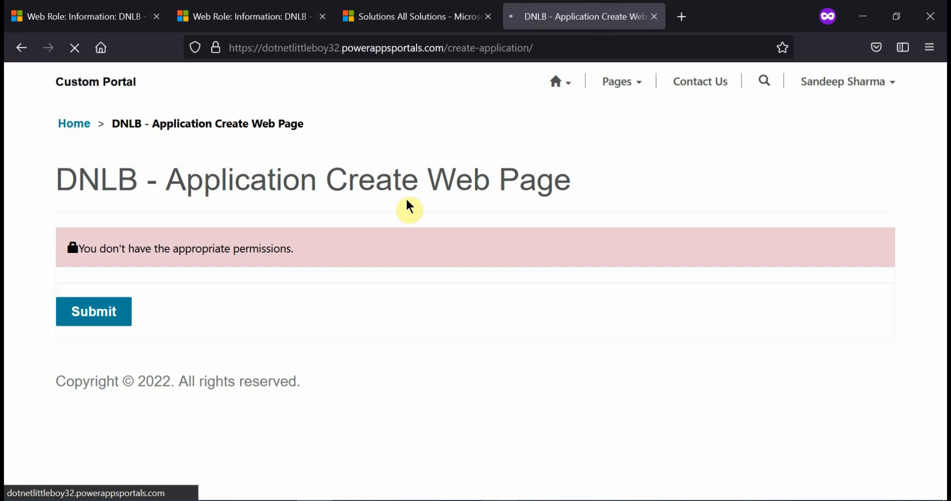